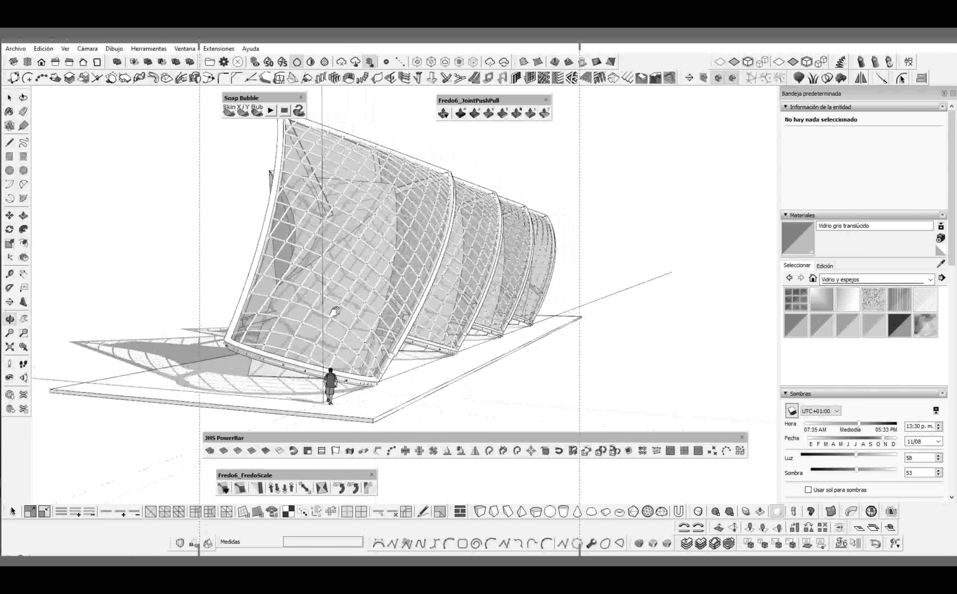
key("space")
middle_click_drag(371, 312, 415, 246)
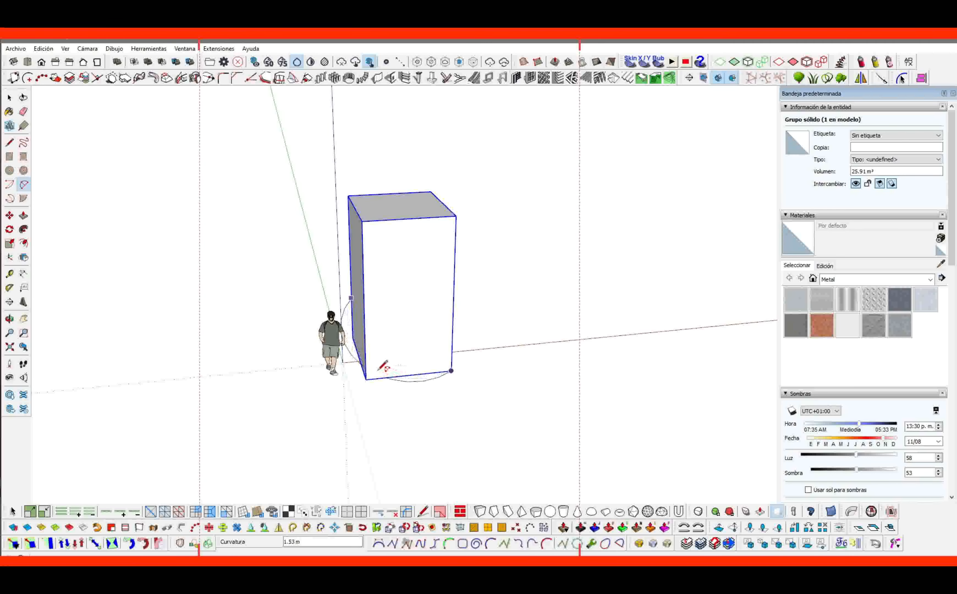
Move the box group from its lower front corner so that corner sits on the endpoint of the ground arc.
key("o")
left_click_drag(368, 357, 342, 266)
left_click_drag(380, 323, 412, 361)
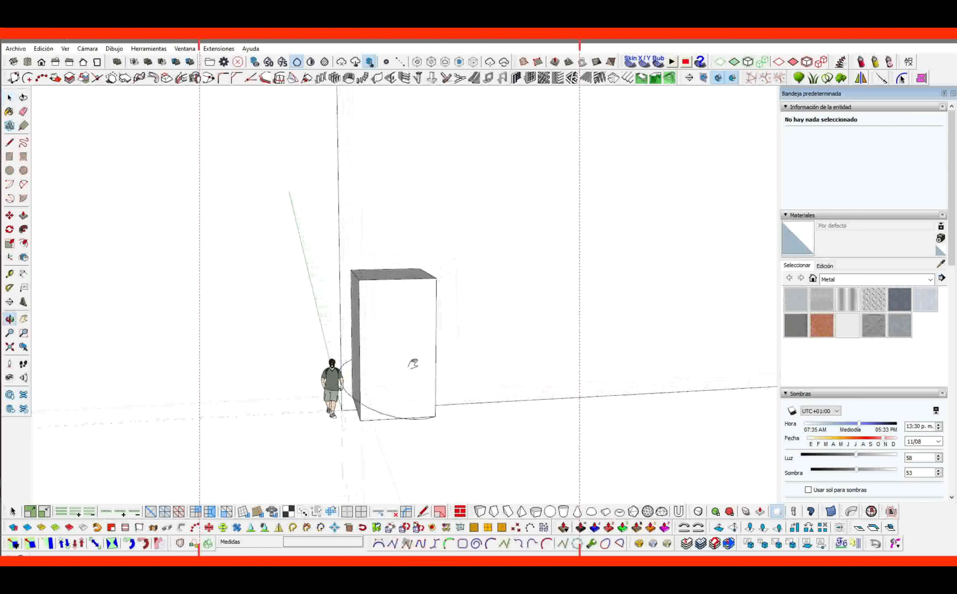
key("space")
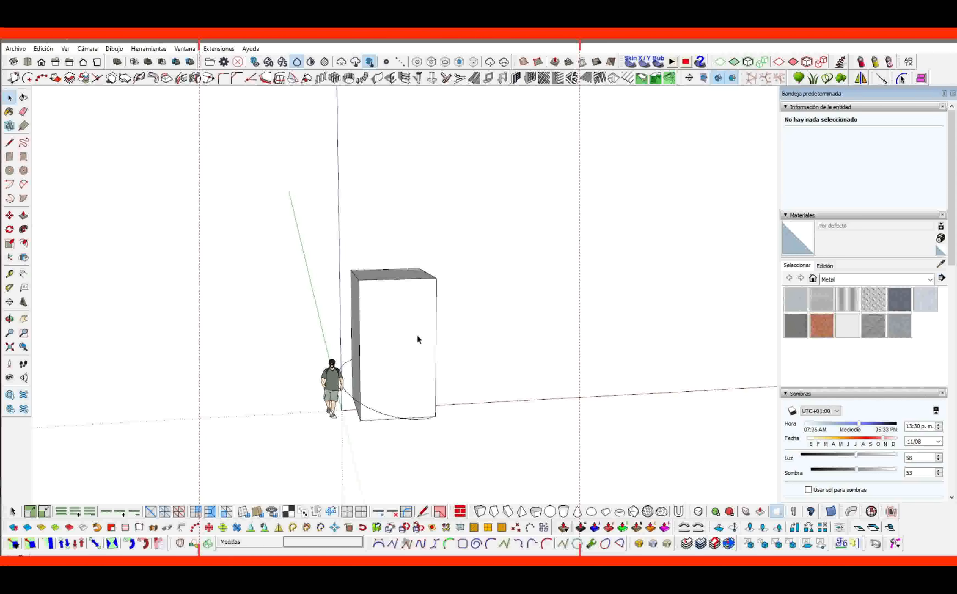
left_click(418, 339)
key("m")
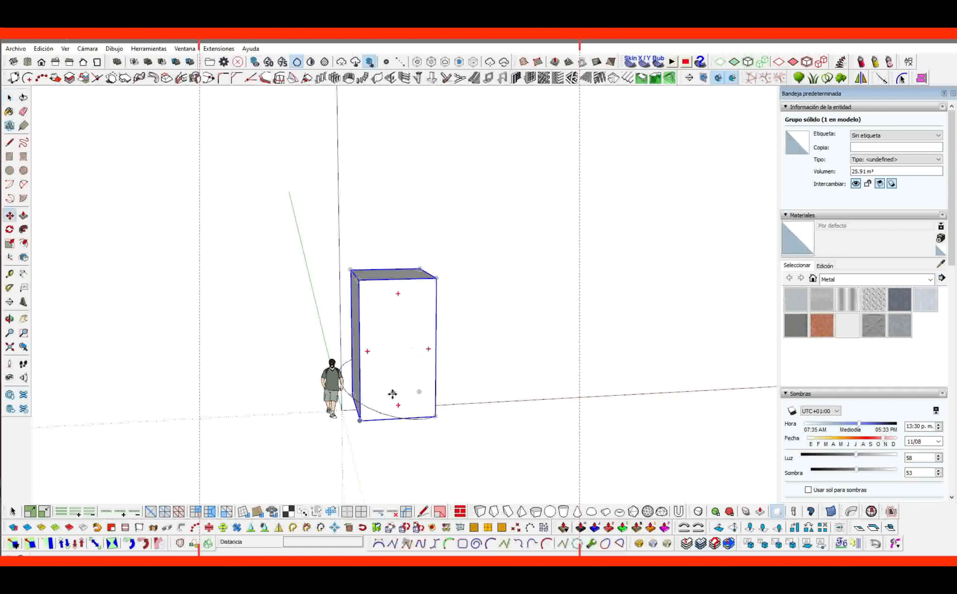
left_click(359, 421)
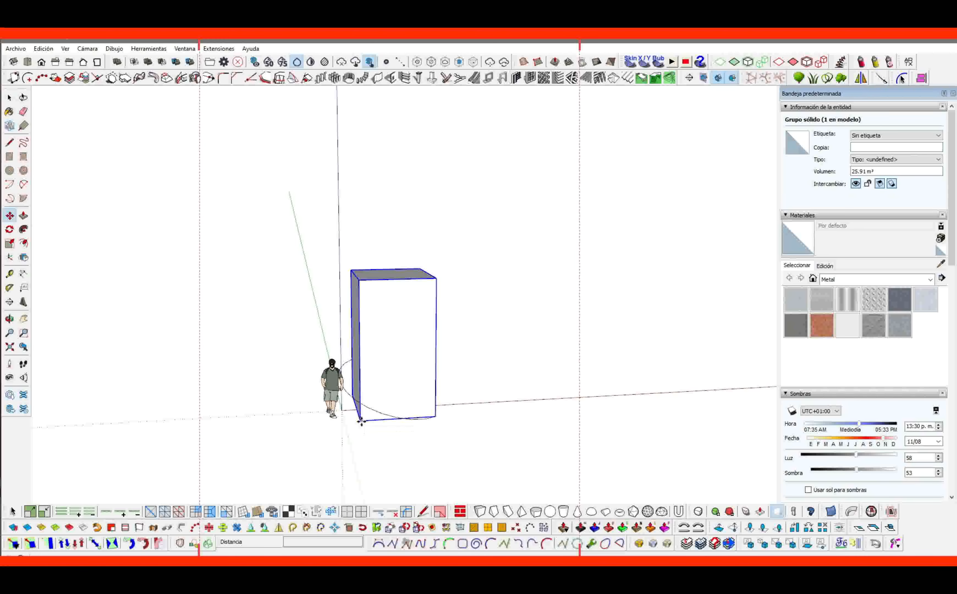
left_click(435, 418)
Scale the box group taller from its top face and wider along the front.
key("s")
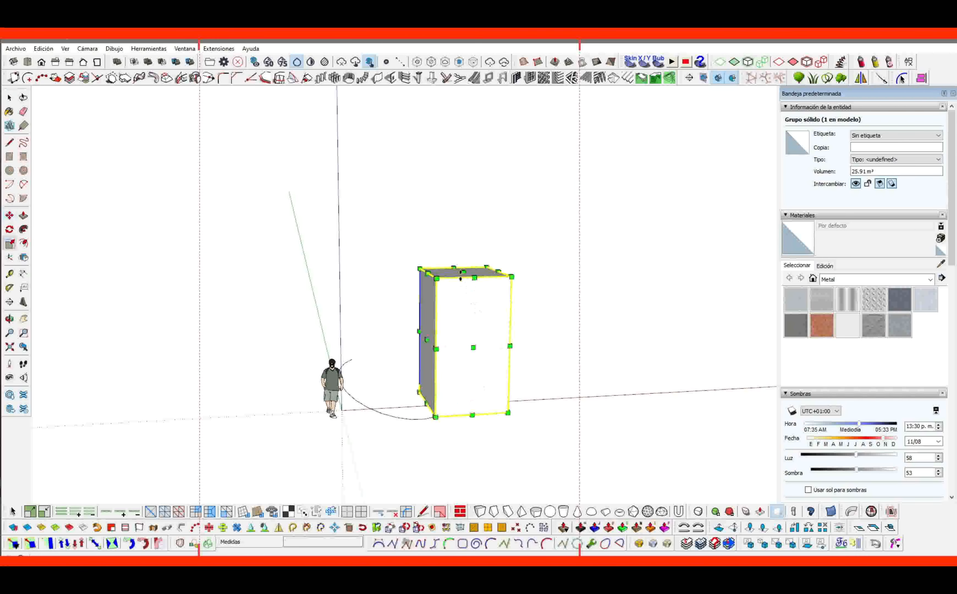
left_click(467, 277)
left_click(469, 168)
scroll(442, 267, "down", 2)
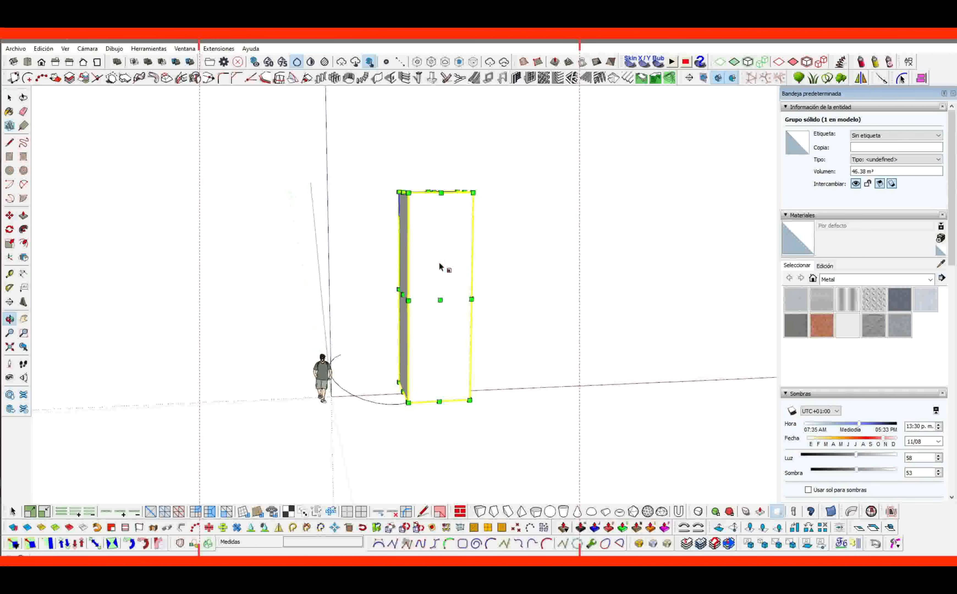
key("space")
middle_click_drag(471, 283, 392, 285)
key("s")
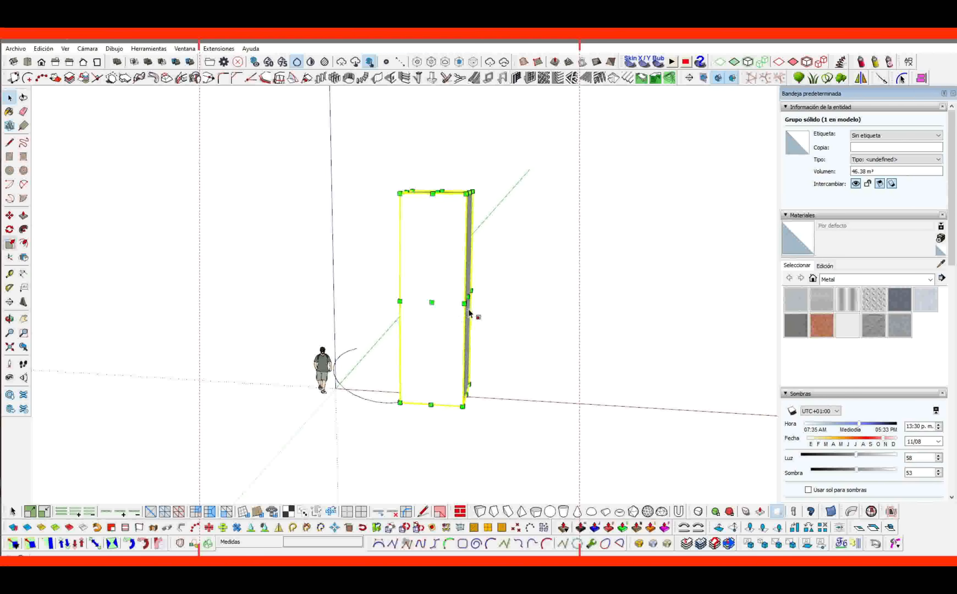
left_click(473, 295)
left_click(503, 298)
key("space")
Draw an arc about 8.7 m long on the box's front face, from the ground arc's endpoint to the opposite upper corner.
middle_click_drag(439, 321, 515, 319)
key("a")
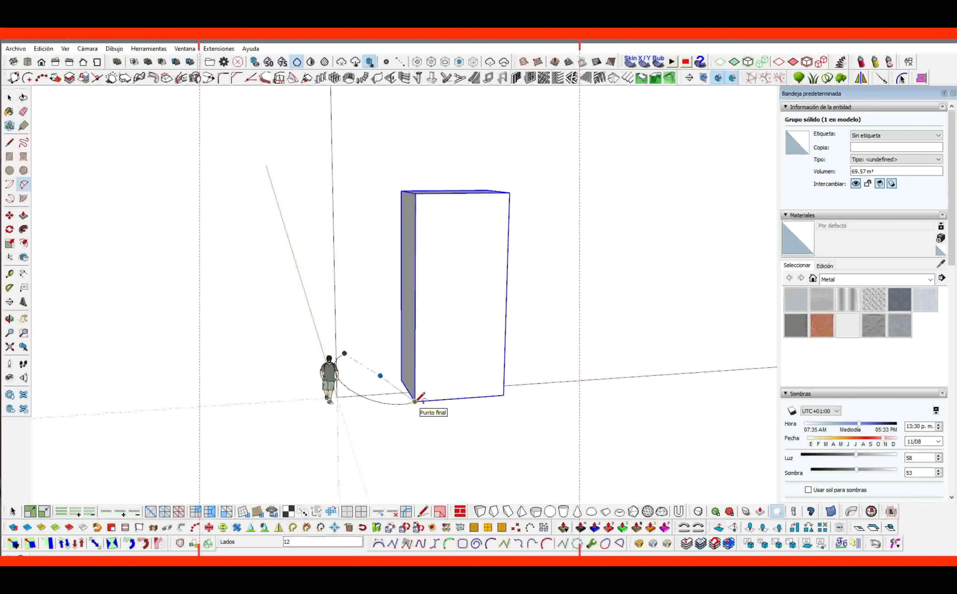
left_click(415, 401)
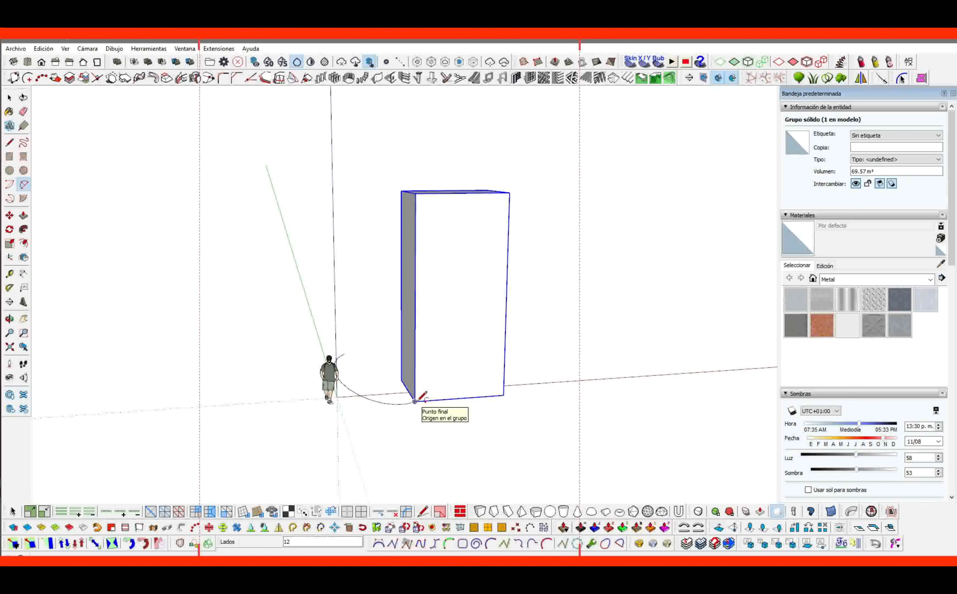
left_click(416, 401)
left_click(510, 193)
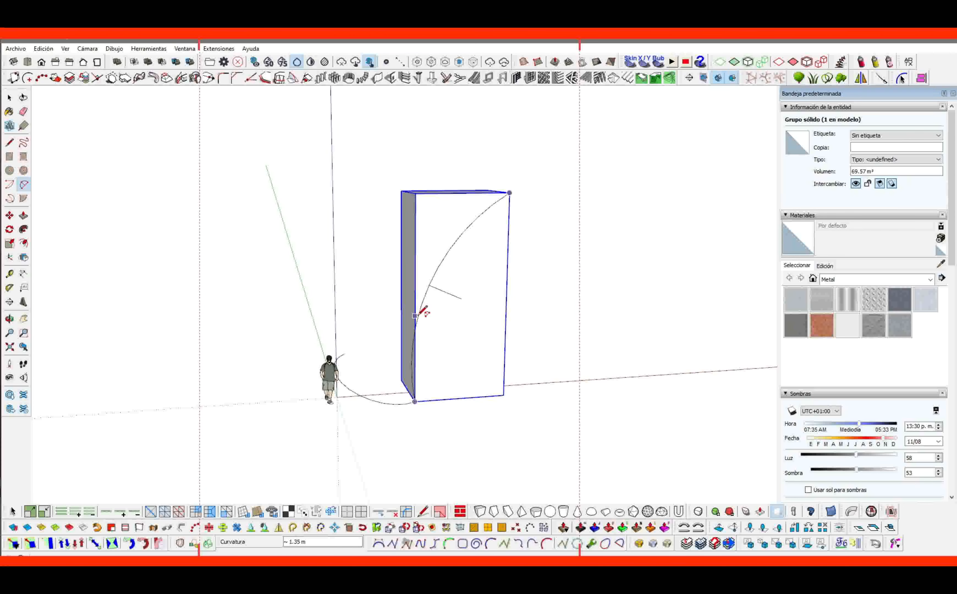
left_click(420, 344)
Rotate the tall arc about its lower endpoint around the vertical axis, turning its top away from its original plane.
middle_click_drag(459, 246, 420, 234)
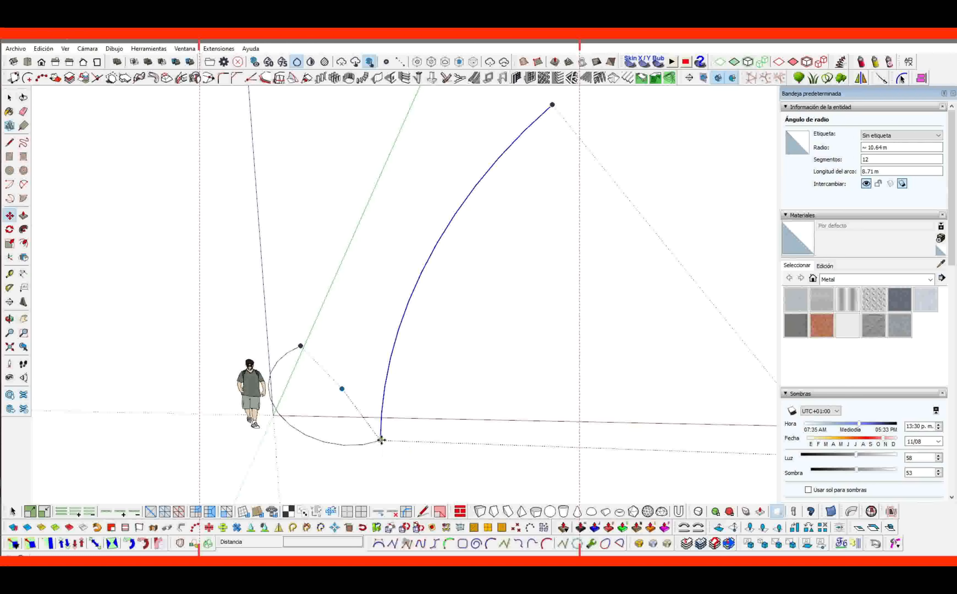
scroll(406, 409, "down", 5)
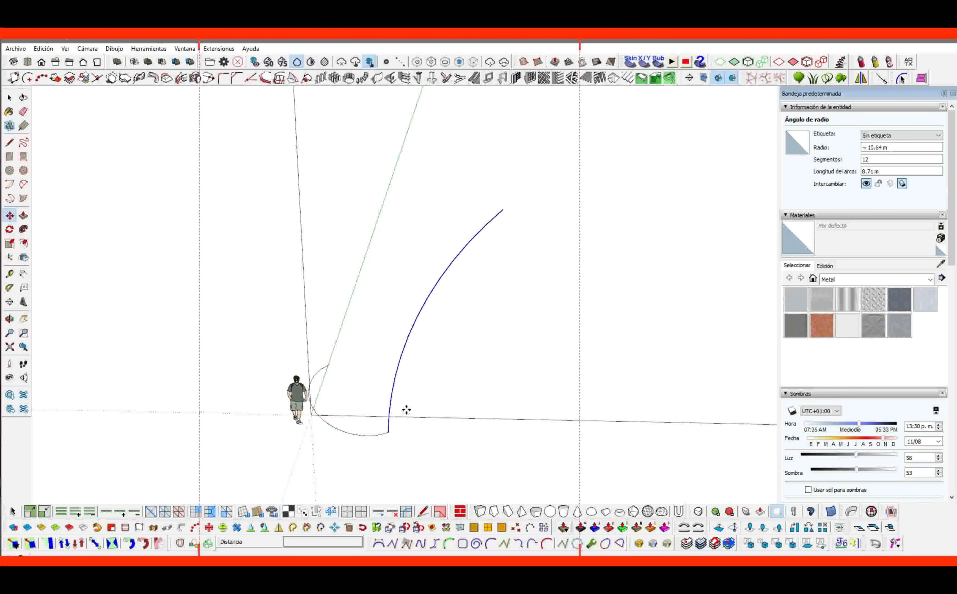
middle_click_drag(406, 409, 231, 454)
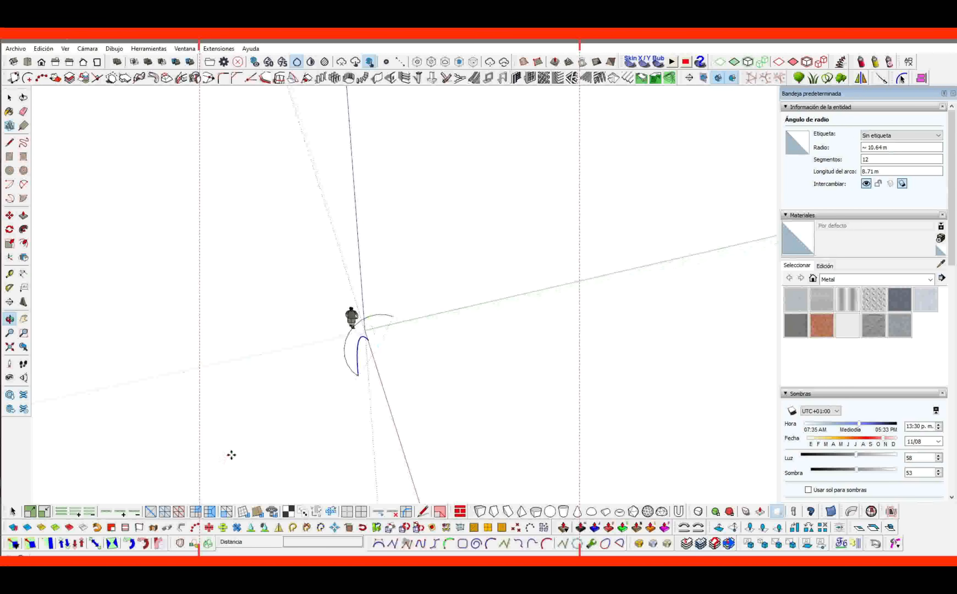
key("space")
left_click(389, 387)
middle_click_drag(389, 386, 371, 426)
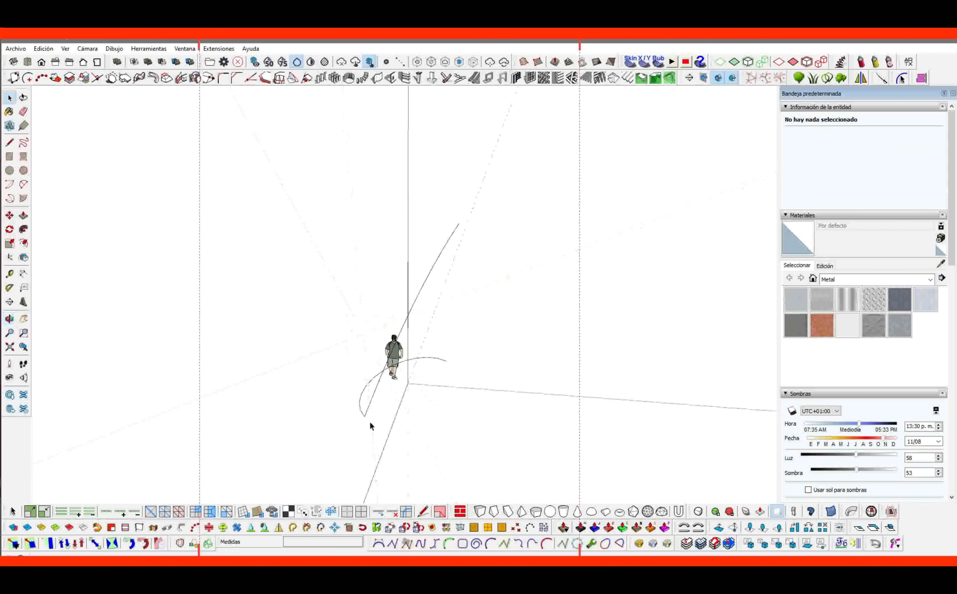
left_click(369, 409)
key("q")
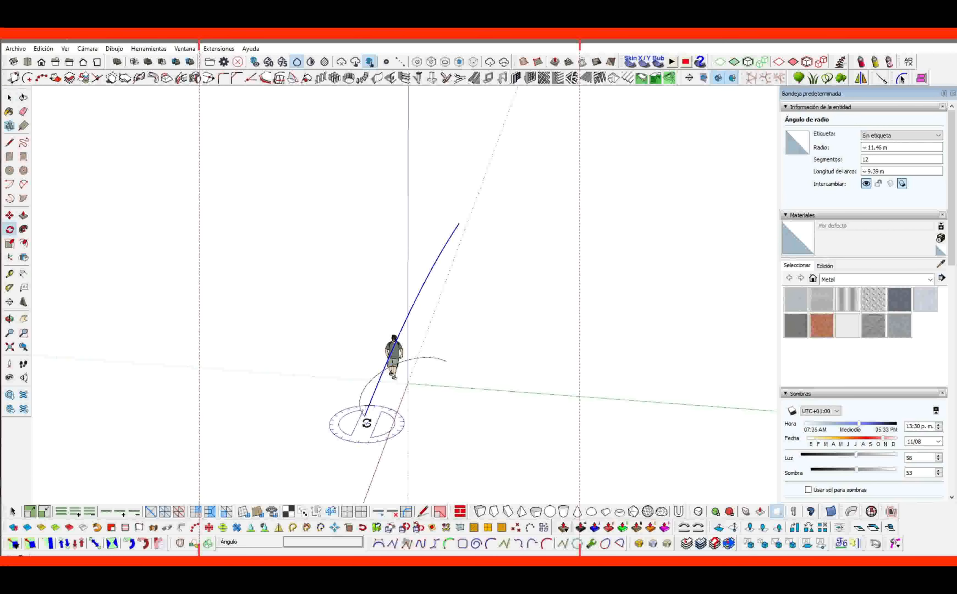
left_click(365, 417)
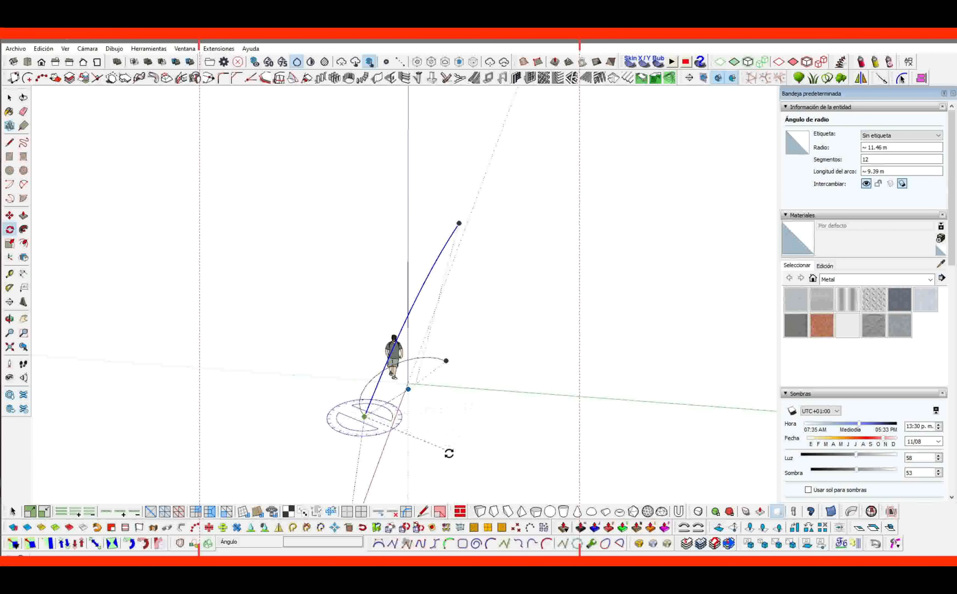
left_click(446, 469)
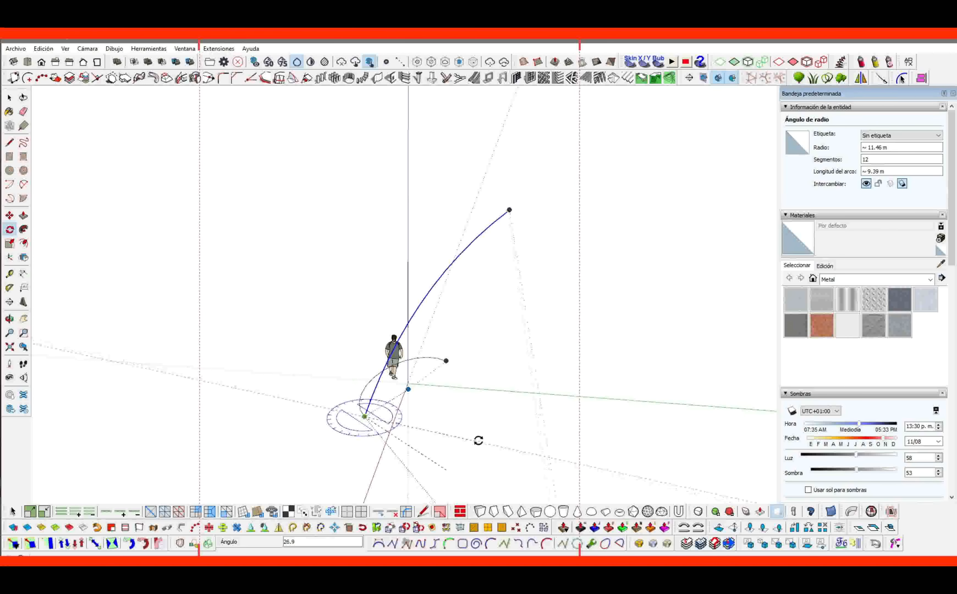
left_click(483, 432)
Tilt the tall arc outward about its lower endpoint with the rotation locked to the green axis.
middle_click_drag(498, 410, 318, 374)
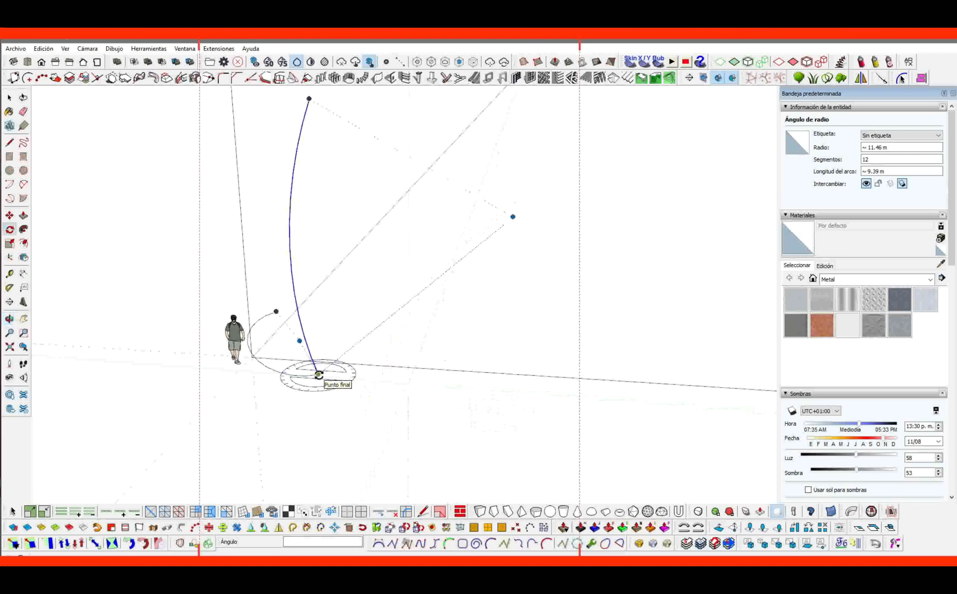
key("Right")
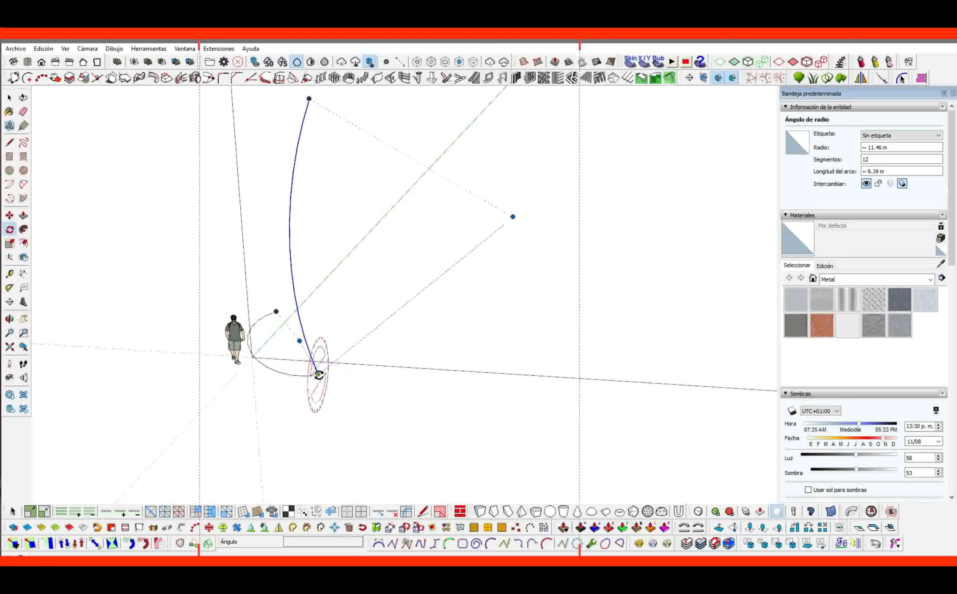
key("Left")
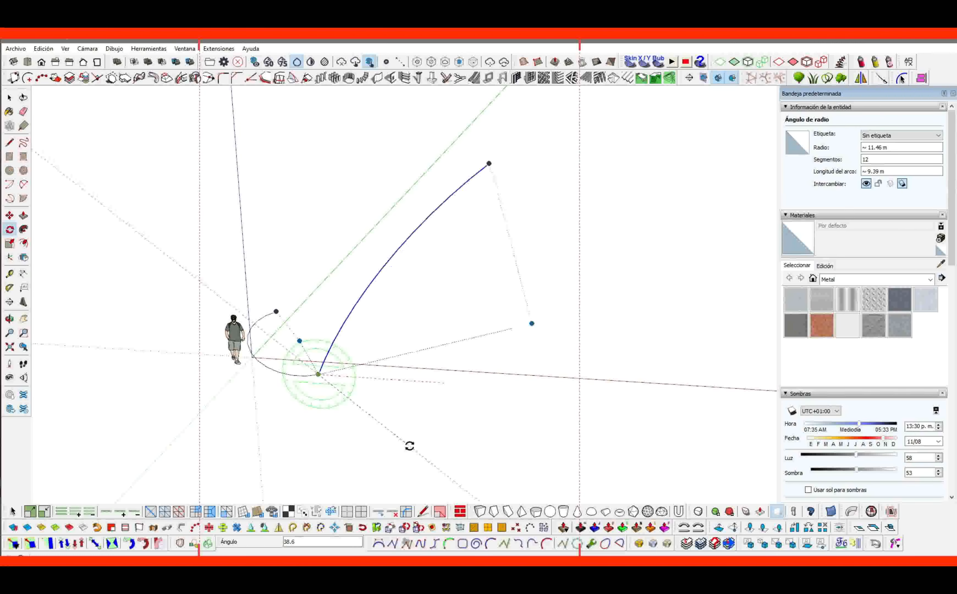
left_click(412, 442)
key("space")
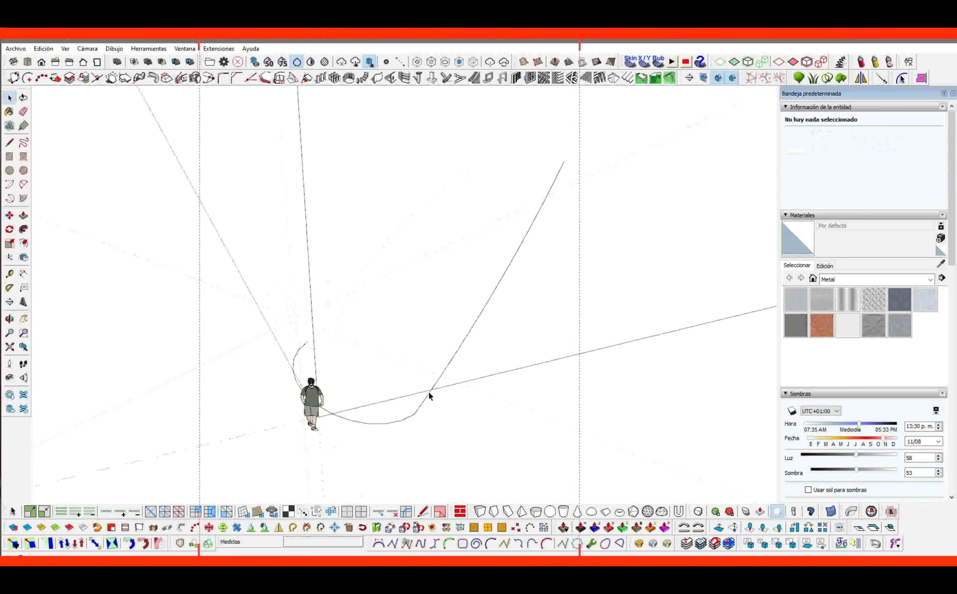
Copy the tall arc from its lower endpoint to the other endpoint of the ground arc.
left_click(428, 398)
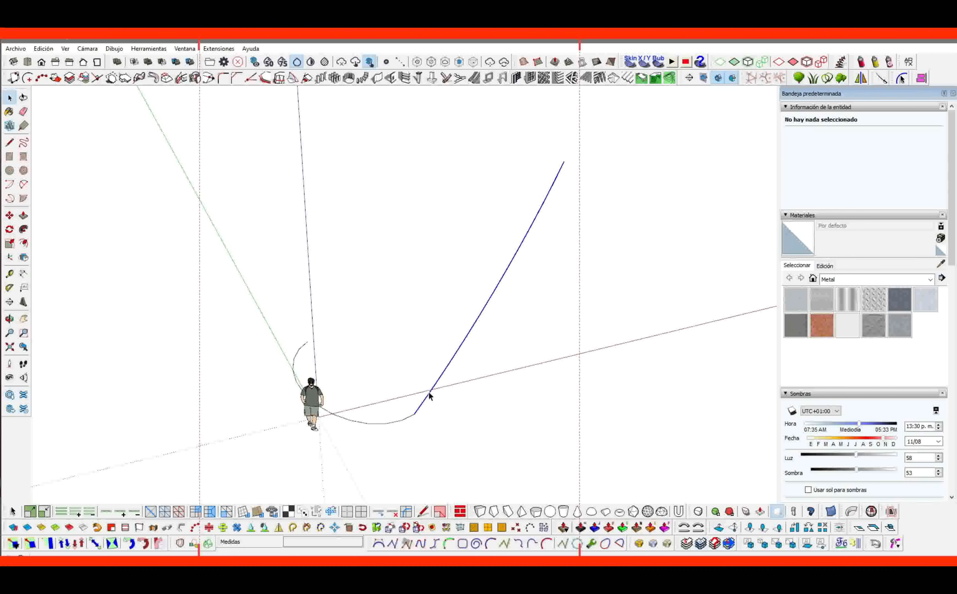
key("m")
key("ctrl")
left_click(416, 415)
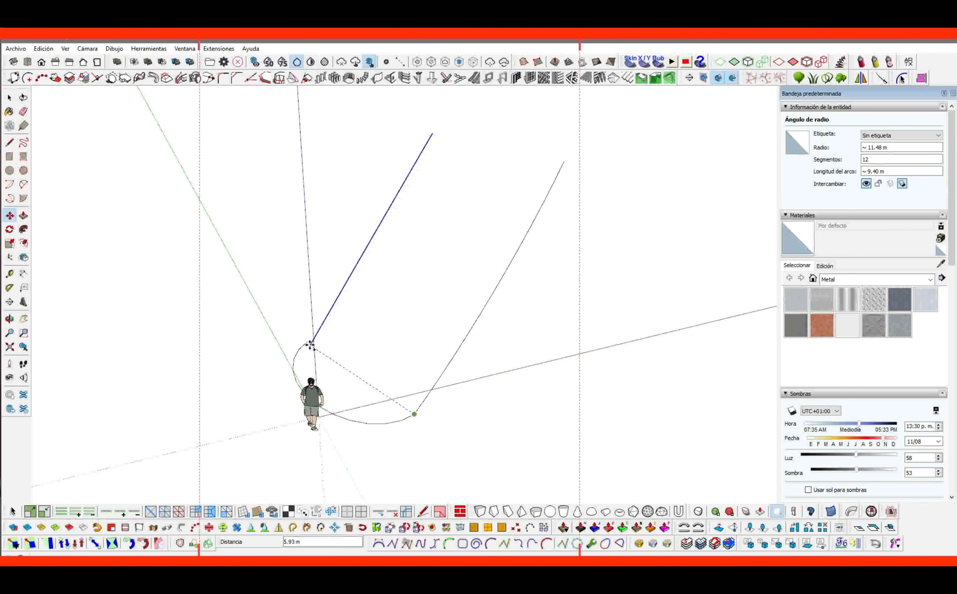
left_click(308, 342)
middle_click_drag(419, 327, 291, 340)
key("space")
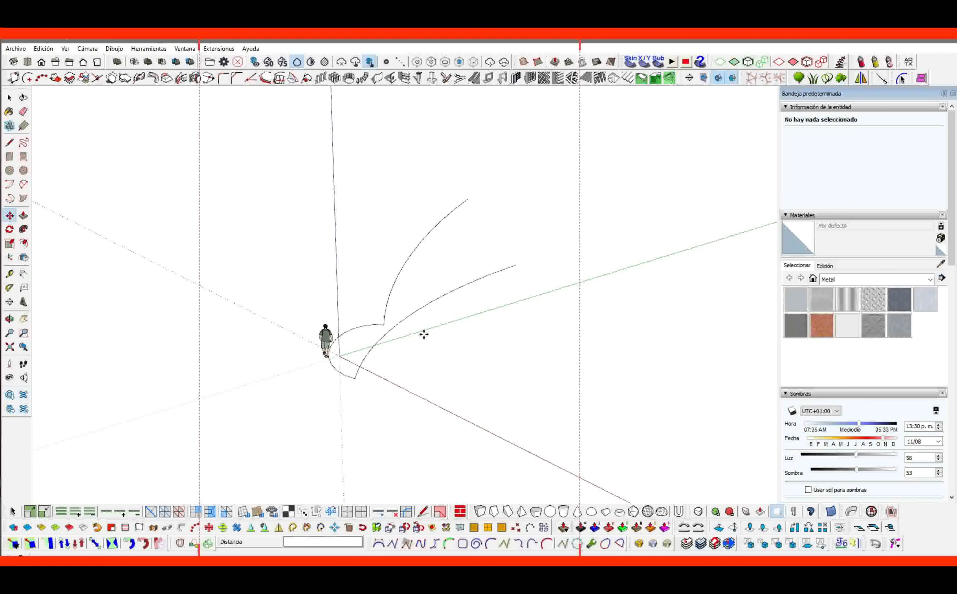
Connect the upper ends of the two tall arcs with an arc of about 0.34 m bulge.
key("a")
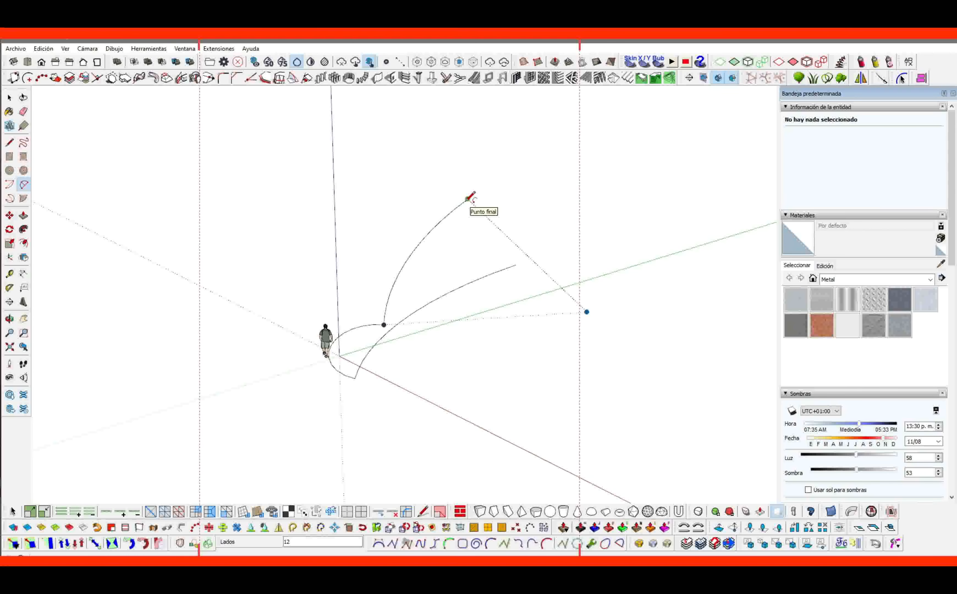
left_click(467, 199)
left_click(516, 264)
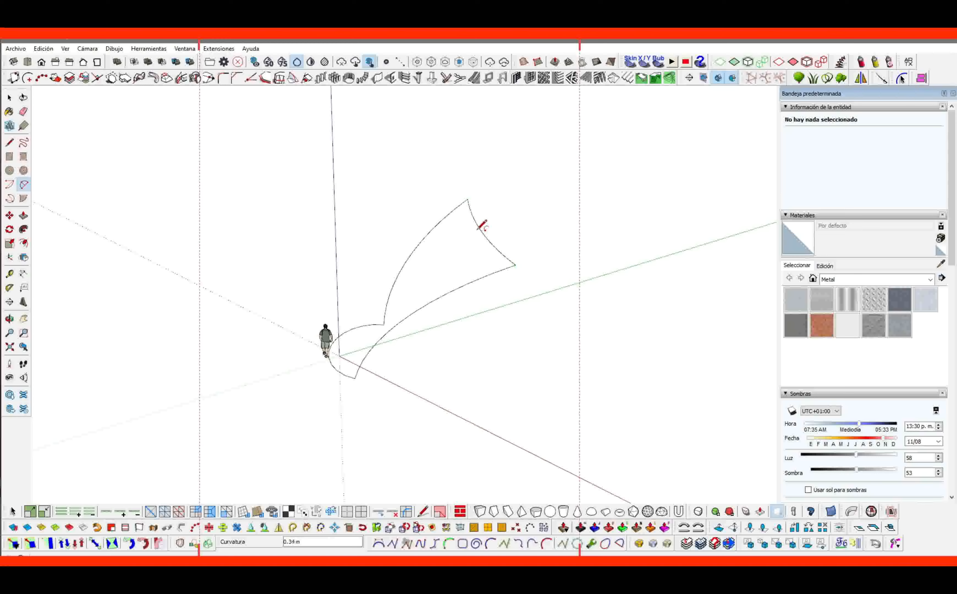
left_click(482, 225)
key("space")
Try moving the top endpoint of the copied arc about 1.6 m, and undo the move.
mouse_move(483, 225)
middle_mouse_down()
mouse_move(380, 312)
mouse_move(438, 312)
mouse_move(438, 289)
mouse_move(462, 262)
mouse_move(279, 294)
mouse_move(420, 277)
mouse_move(495, 284)
mouse_move(435, 291)
mouse_move(435, 275)
mouse_move(352, 299)
mouse_move(436, 293)
mouse_move(428, 319)
mouse_move(362, 305)
mouse_move(449, 272)
mouse_move(382, 269)
mouse_move(428, 234)
middle_mouse_up()
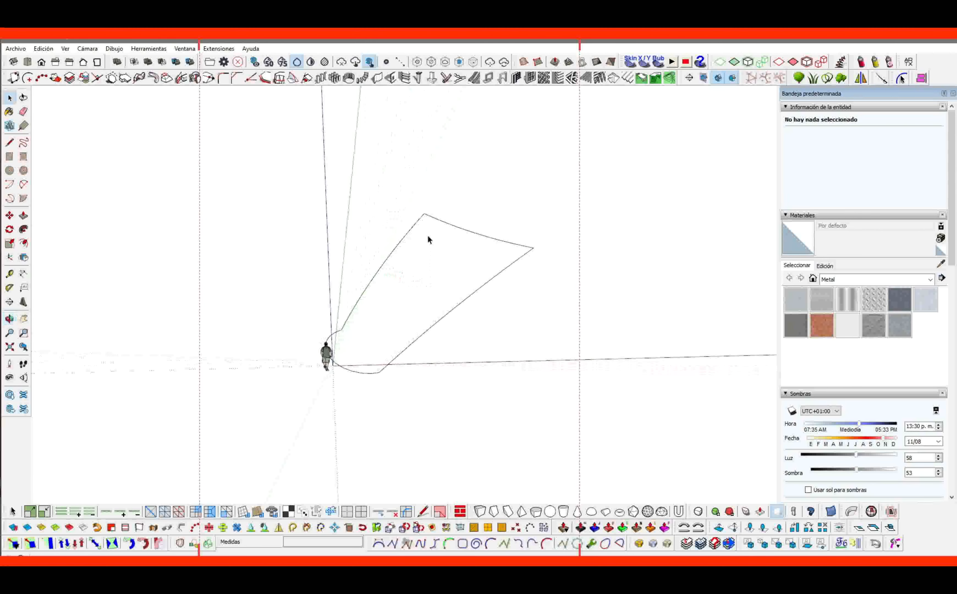
key("m")
left_click(425, 215)
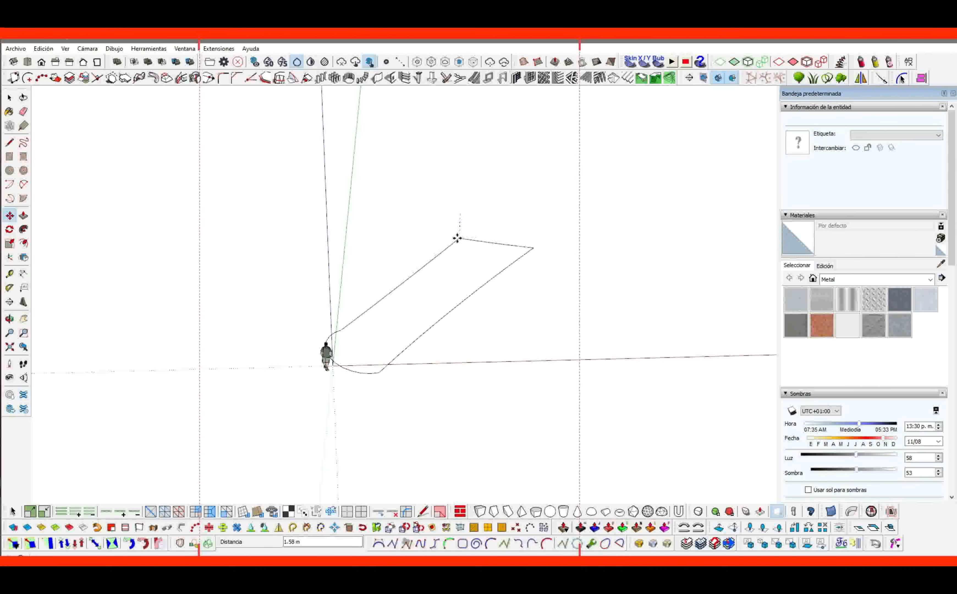
left_click(459, 240)
mouse_move(461, 266)
middle_mouse_down()
mouse_move(301, 209)
mouse_move(412, 260)
mouse_move(476, 276)
middle_mouse_up()
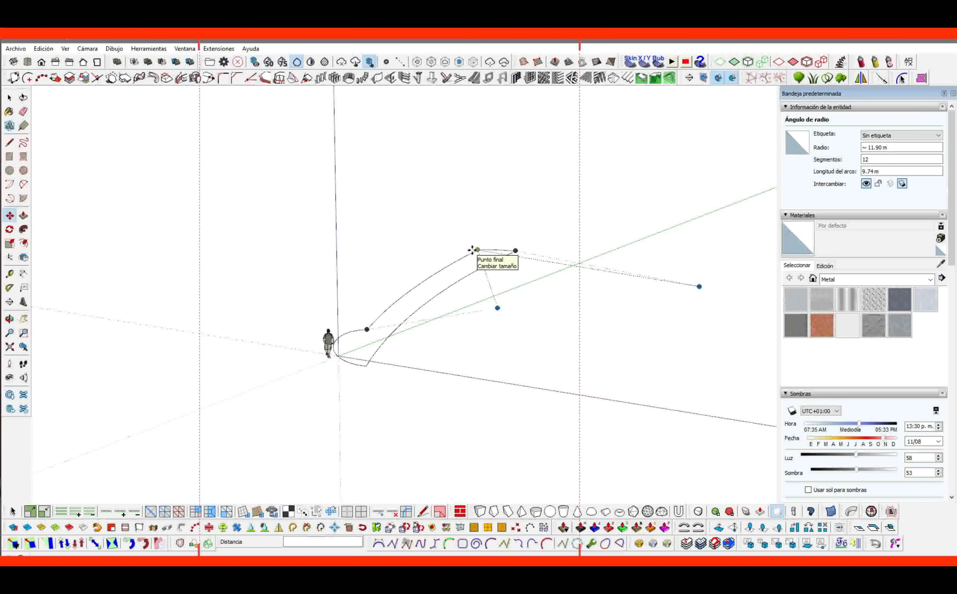
key("ctrl+z")
key("ctrl+z")
Select all four connected arcs, float the Soap Bubble toolset, and generate a Soap Skin across them with 25 divisions.
key("space")
scroll(408, 259, "down", 1)
middle_click_drag(408, 261, 515, 177)
left_click_drag(348, 375, 350, 374)
middle_click_drag(376, 329, 364, 304)
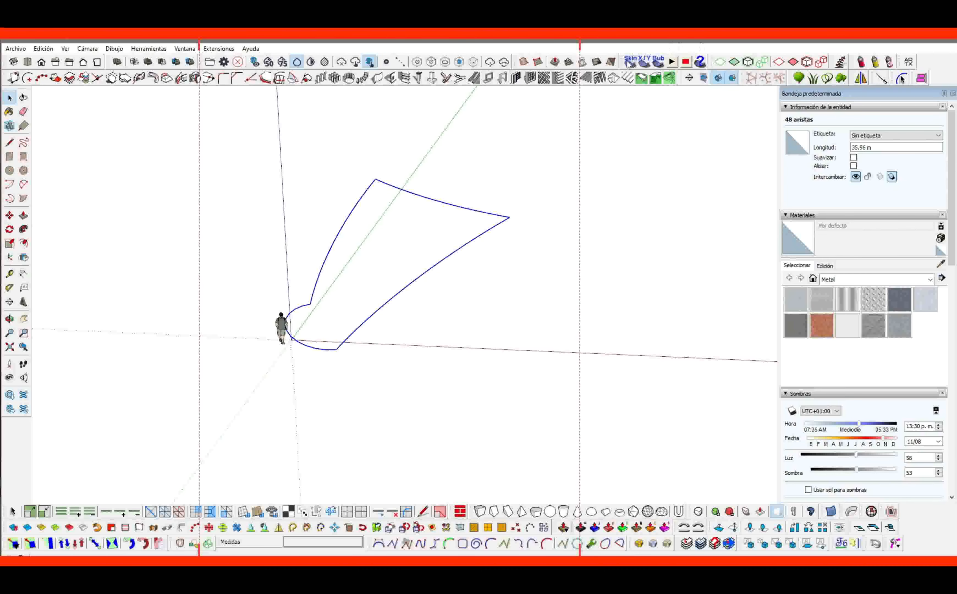
left_click_drag(623, 62, 232, 114)
left_click(232, 113)
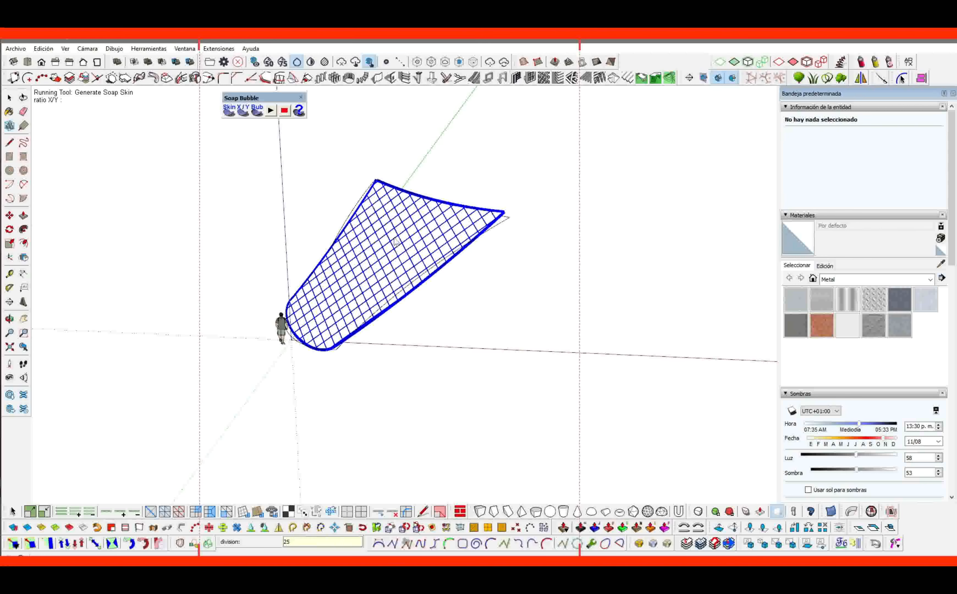
key("Return")
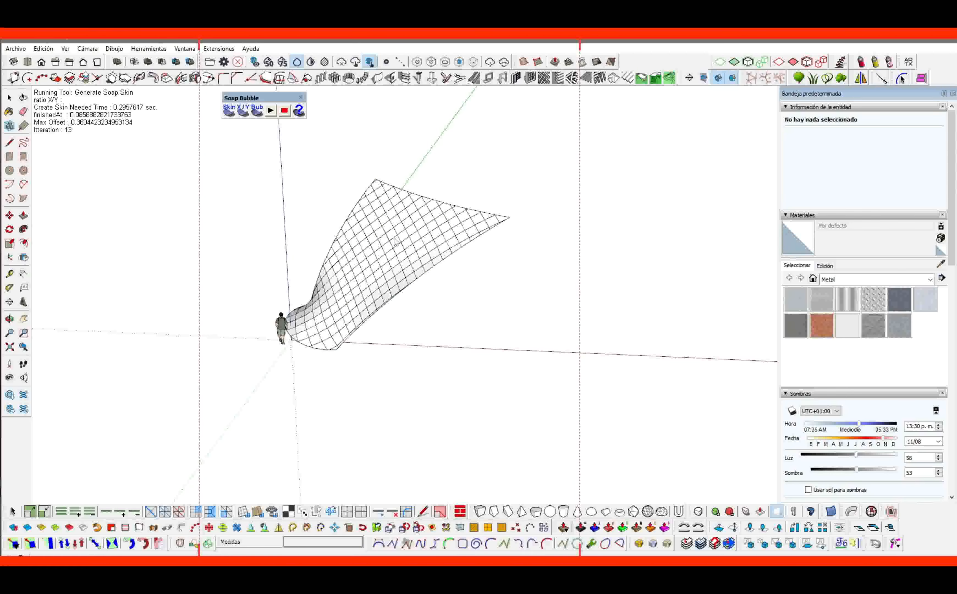
Inflate the canopy skin with the Soap Bubble tool, setting the pressure to 20.
middle_click_drag(399, 239, 376, 246)
scroll(409, 250, "up", 3)
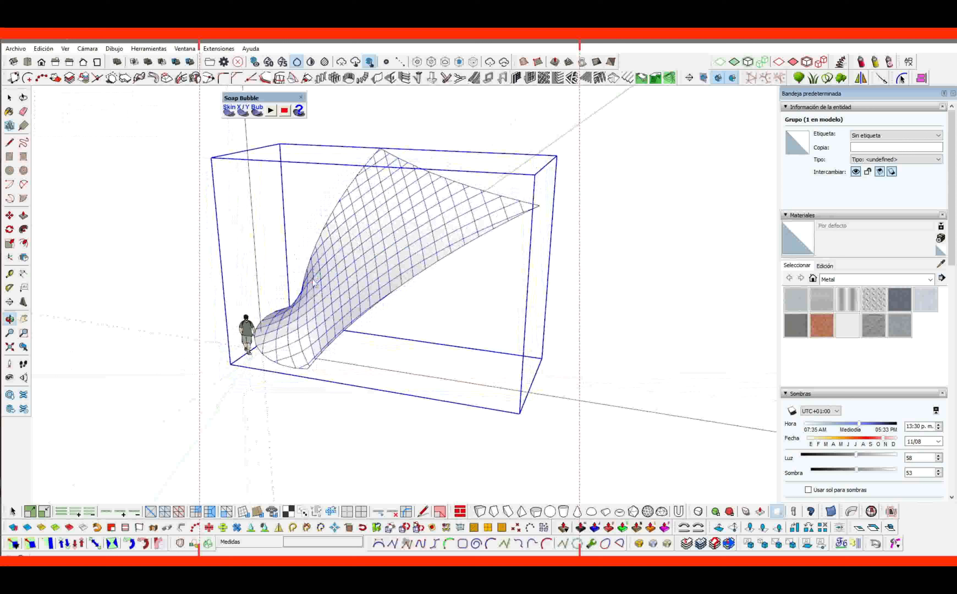
left_click(256, 112)
middle_click_drag(337, 204, 447, 364)
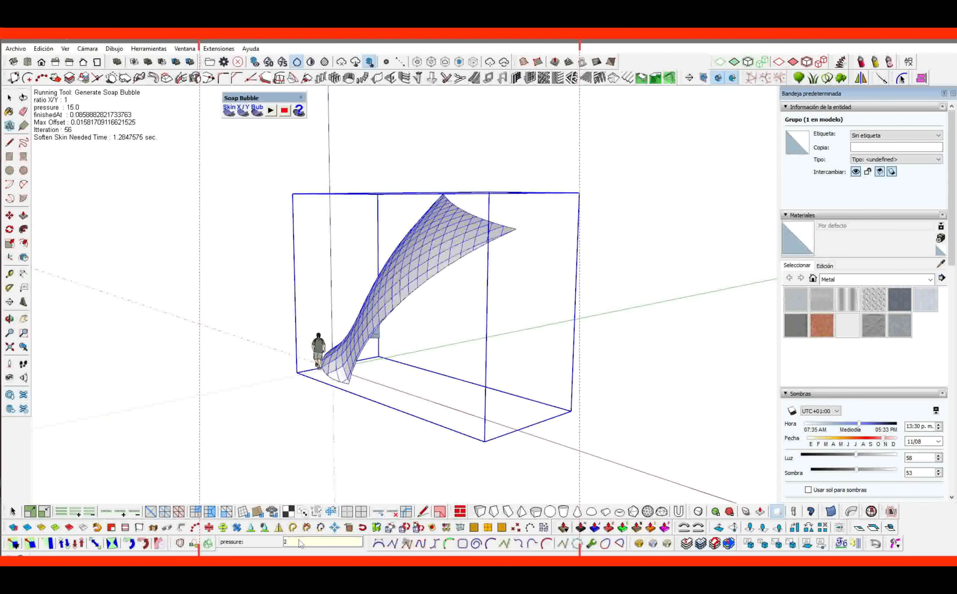
key("Return")
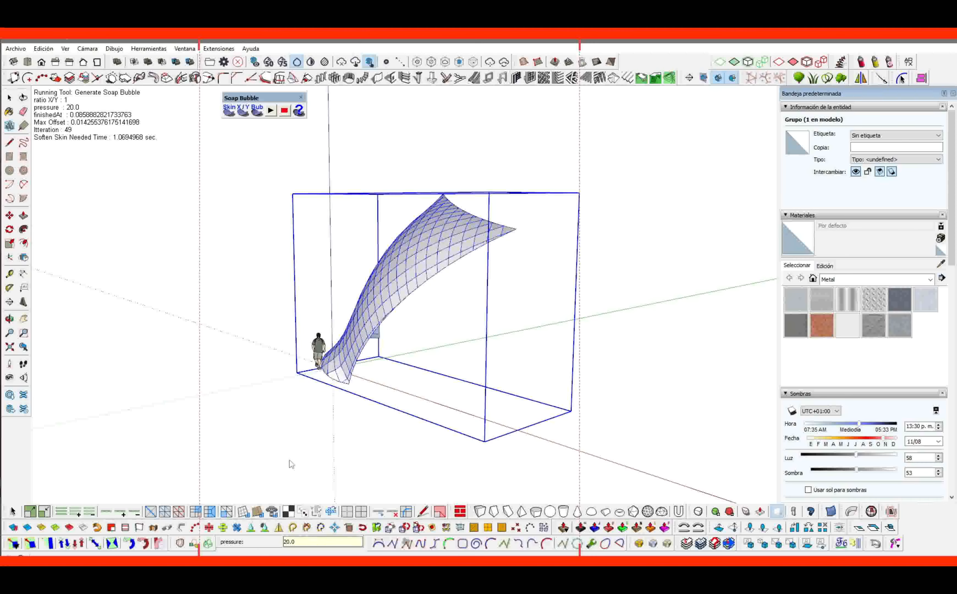
scroll(296, 432, "down", 3)
middle_click_drag(408, 181, 423, 204)
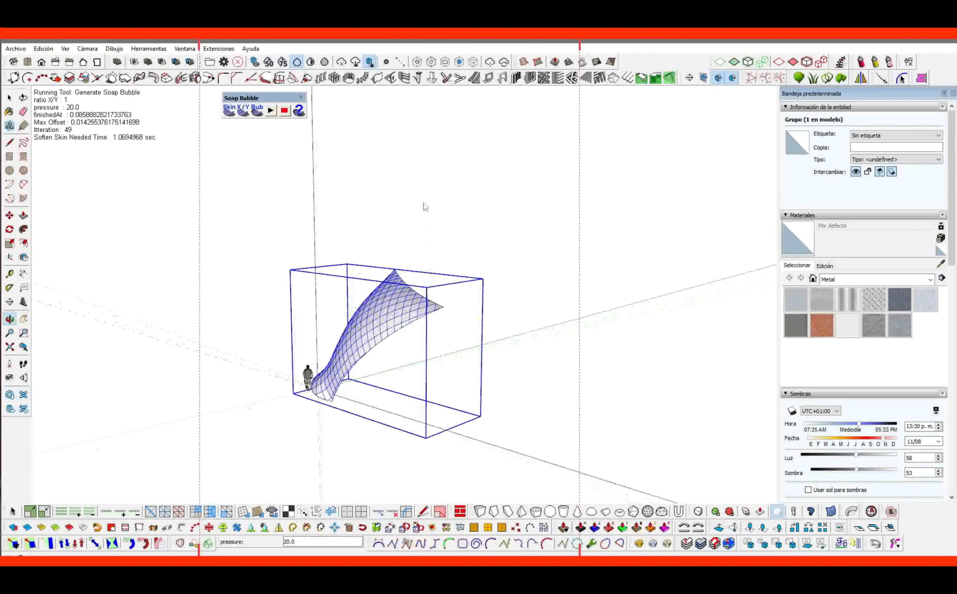
key("space")
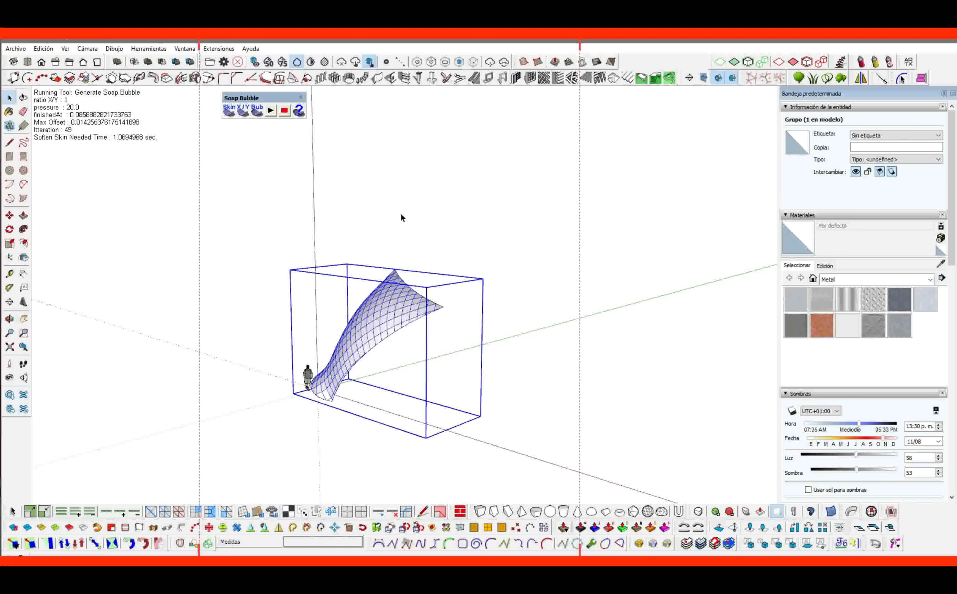
left_click(400, 214)
Draw a ground rectangle from the origin beside the canopy, and group its face and edges.
middle_click_drag(397, 217, 423, 311)
key("r")
left_click(423, 311)
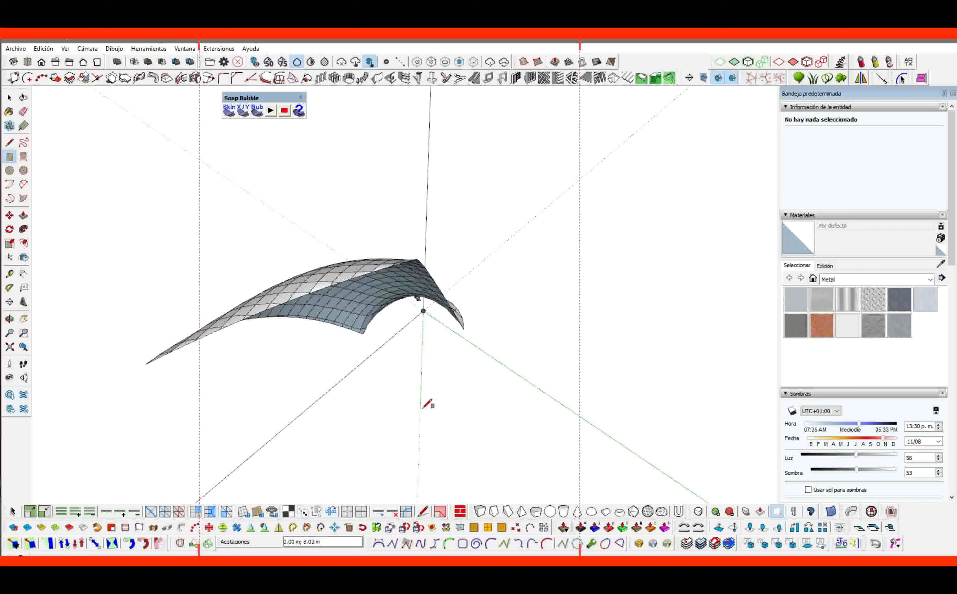
left_click(435, 406)
key("space")
double_click(426, 370)
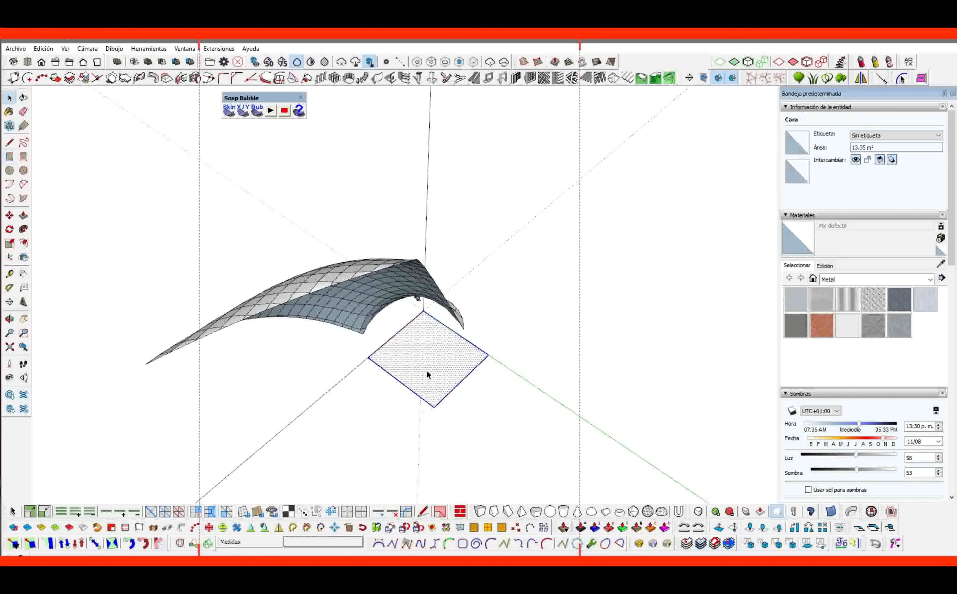
right_click(379, 351)
left_click(427, 116)
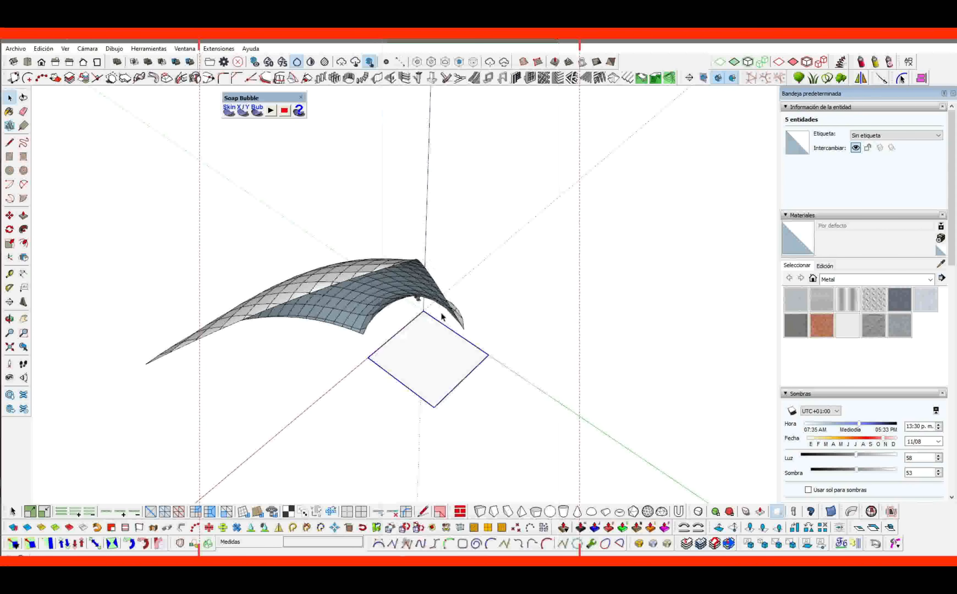
Extrude the grouped rectangle upward into a tall box with Push/Pull, and leave the group.
key("p")
key("space")
double_click(412, 344)
key("p")
left_click(411, 346)
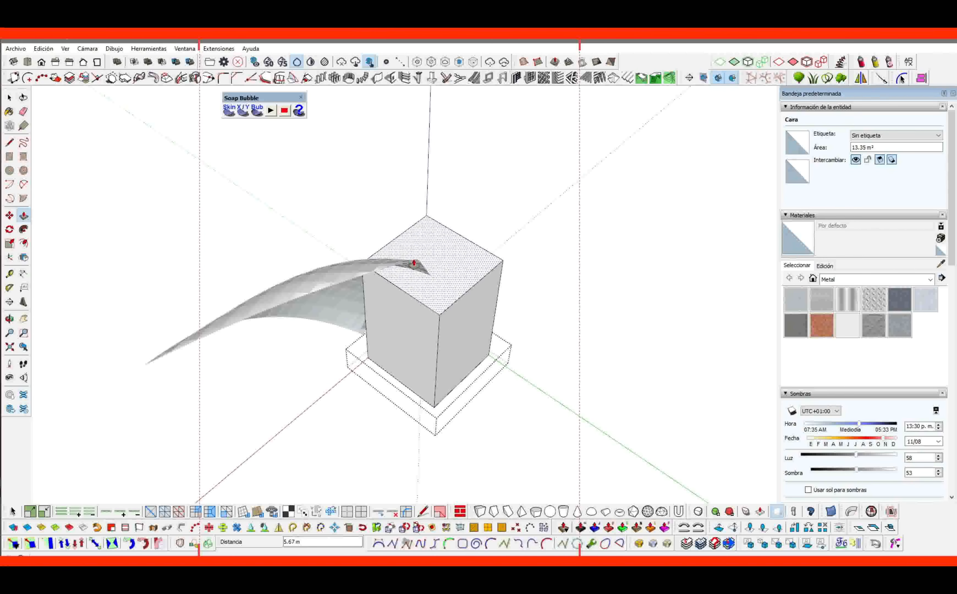
middle_click_drag(419, 271, 331, 343)
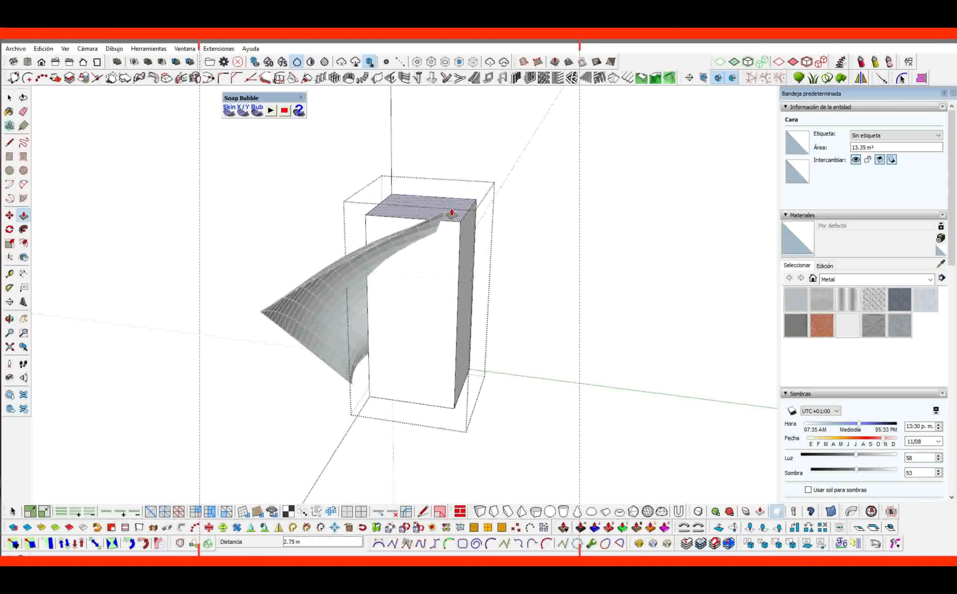
middle_click_drag(455, 207, 209, 358)
key("space")
key("Escape")
Move the box about 2.6 m along the red axis so that it sits partly under the canopy.
left_click(424, 374)
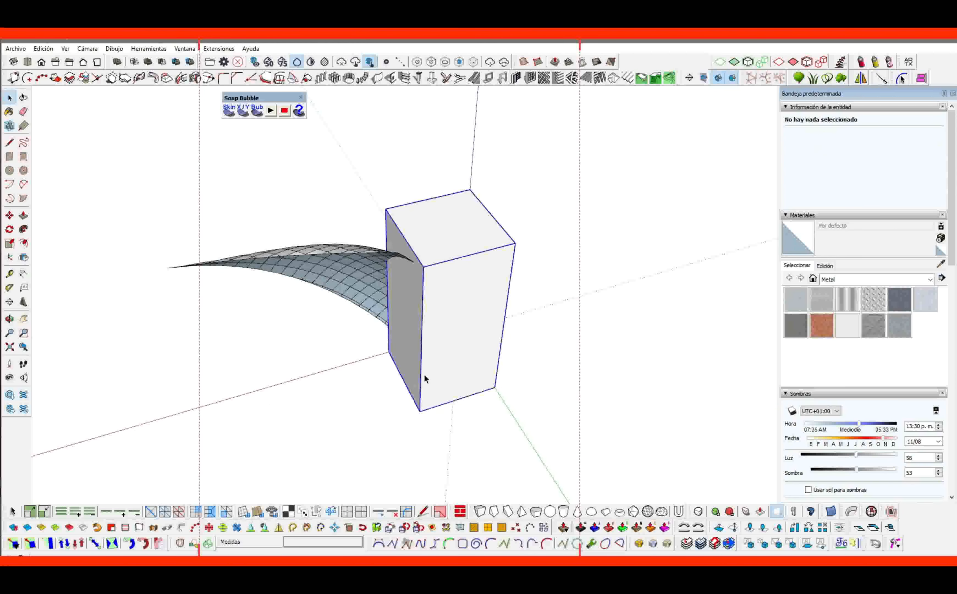
key("m")
left_click(466, 432)
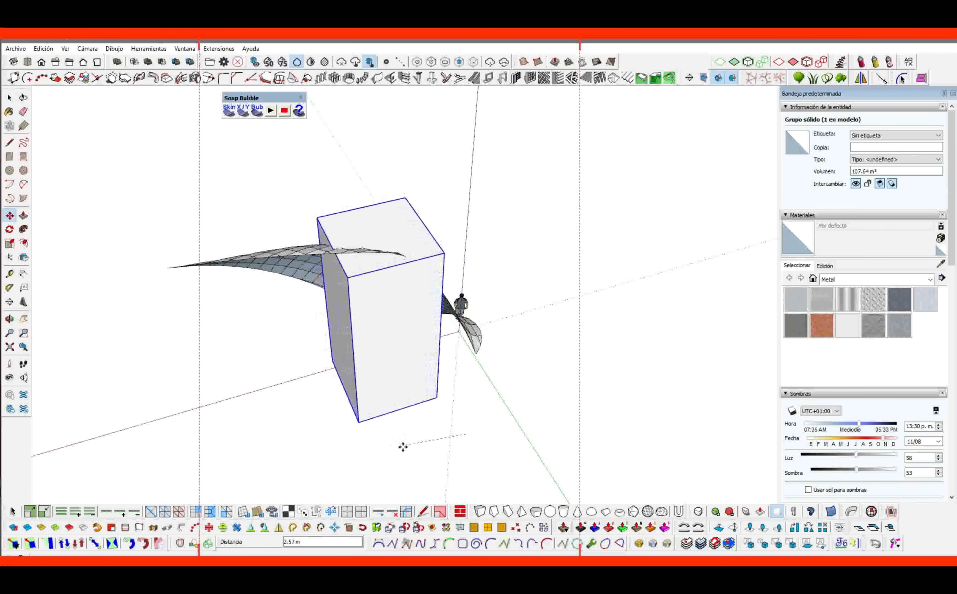
left_click(401, 456)
Inside the box group, lower the top corner nearest the canopy's foot about 3.3 m along the blue axis.
middle_click_drag(237, 401, 240, 400)
middle_click_drag(445, 310, 359, 215)
key("space")
key("m")
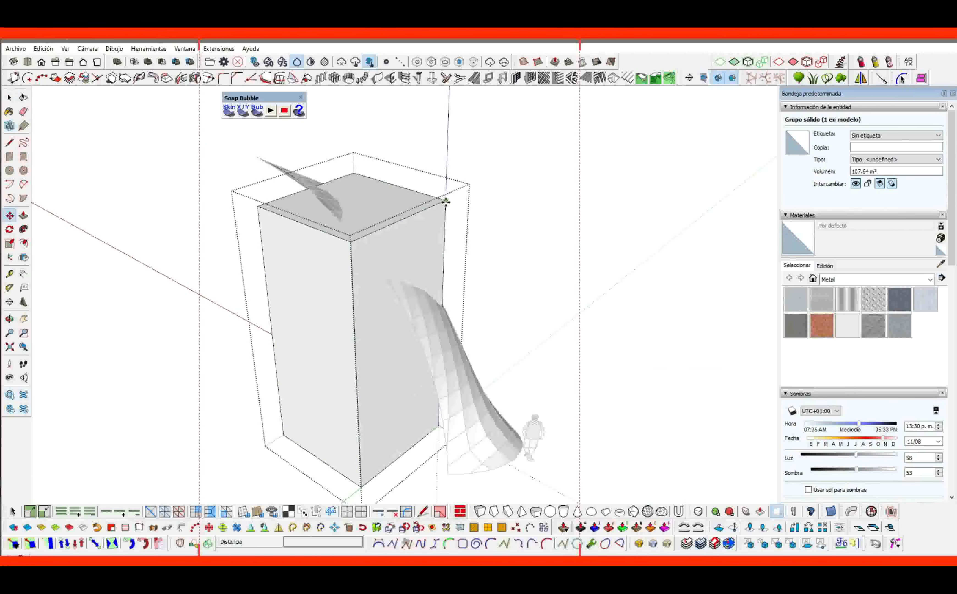
left_click(446, 202)
key("space")
key("m")
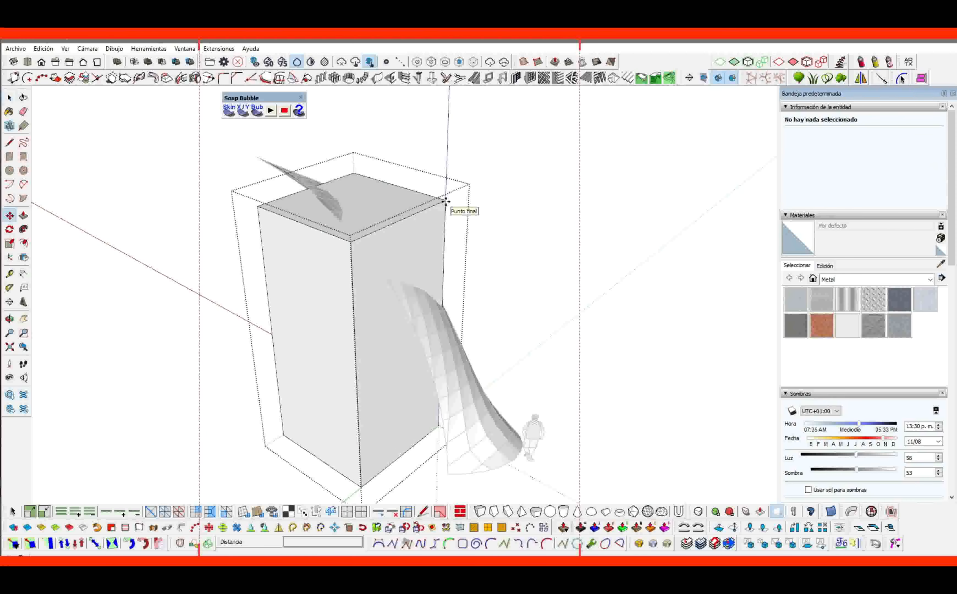
left_click(446, 202)
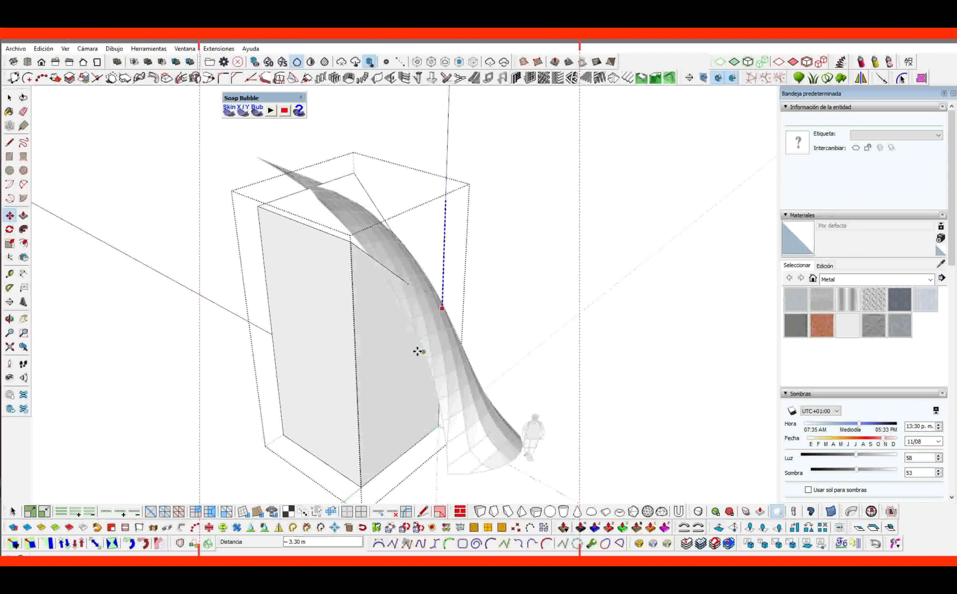
left_click(416, 353)
Lower two more top corners of the box vertically, one by about 2 m and the other by about 1.3 m.
middle_click_drag(288, 257, 407, 219)
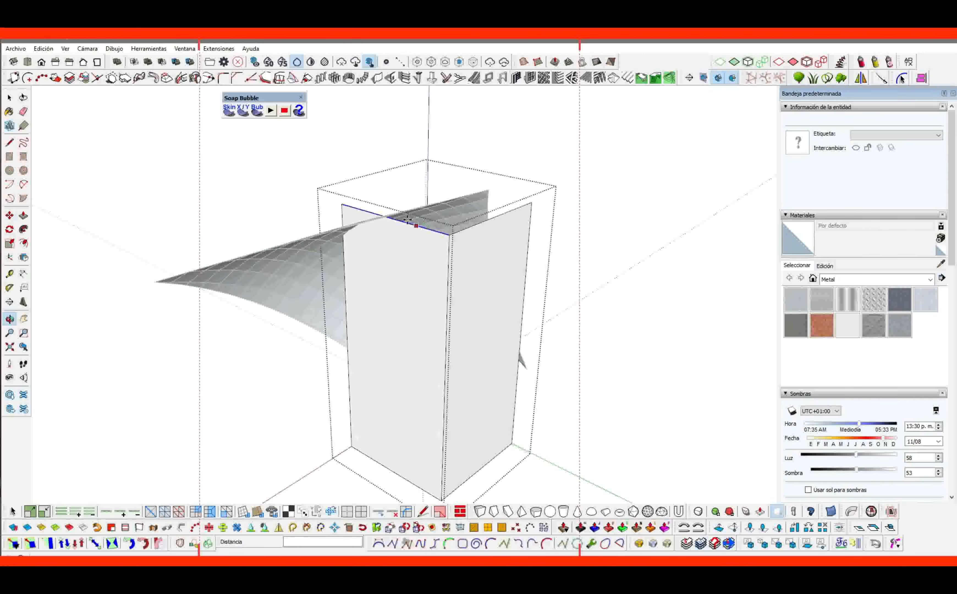
left_click(342, 206)
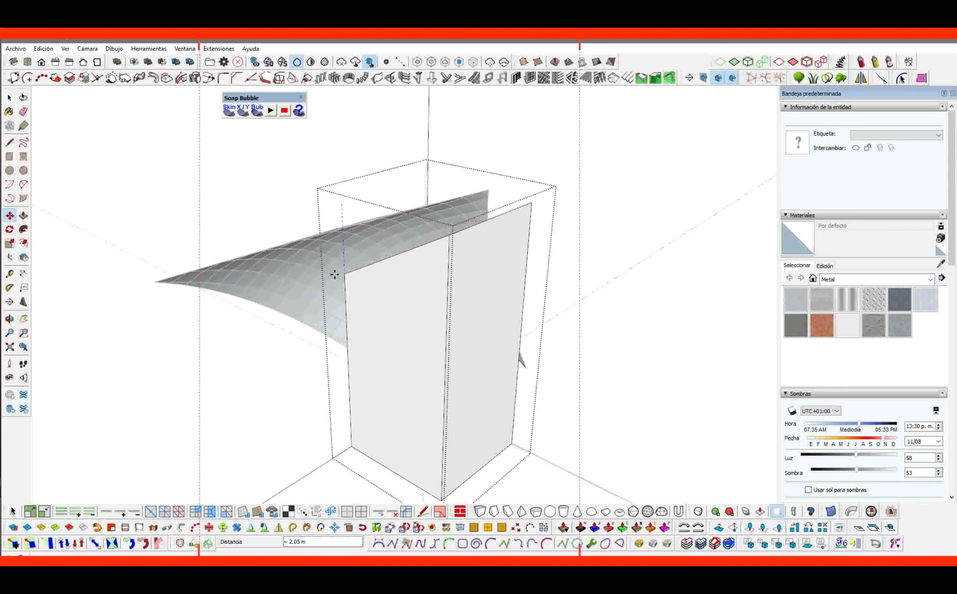
left_click(332, 264)
middle_click_drag(333, 263, 528, 211)
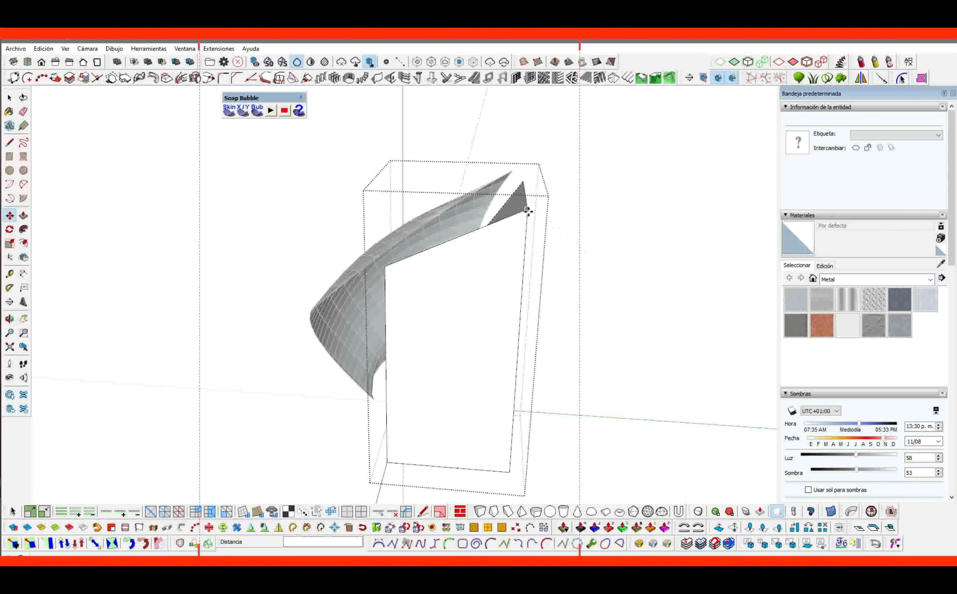
left_click(527, 210)
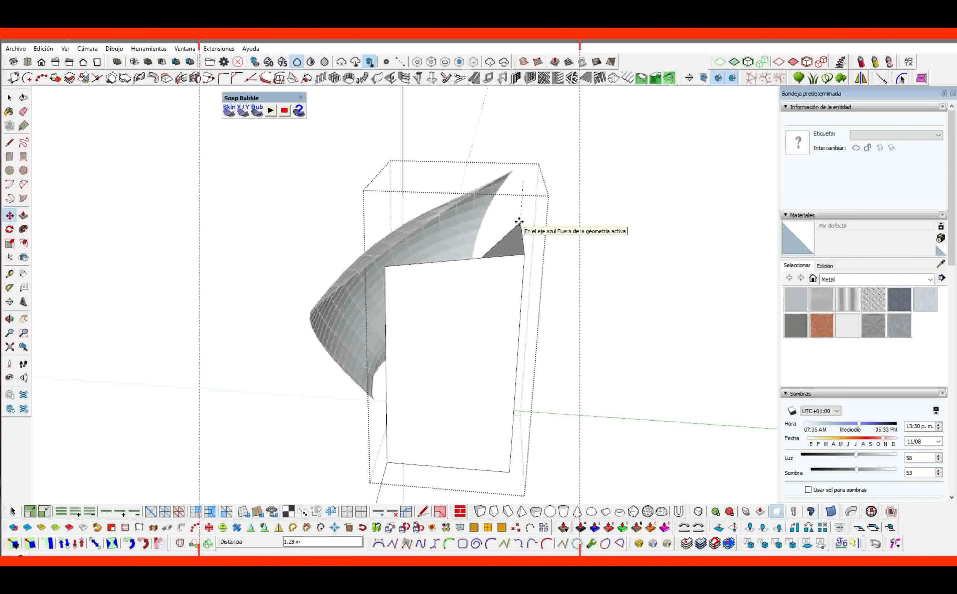
left_click(518, 222)
Slide the outer front top corner of the box toward its neighbouring top corner, and leave the group.
middle_click_drag(519, 222, 347, 307)
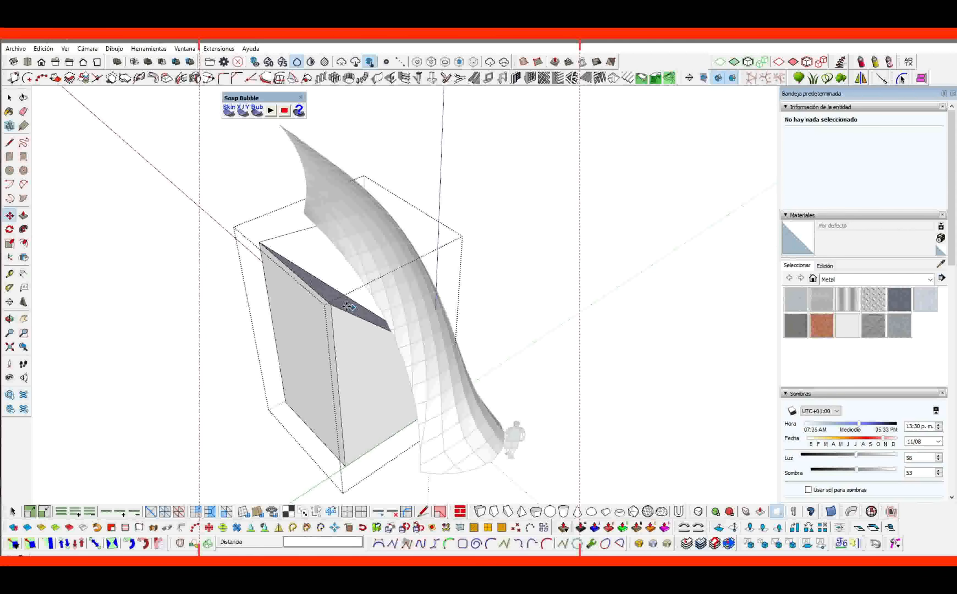
left_click(332, 305)
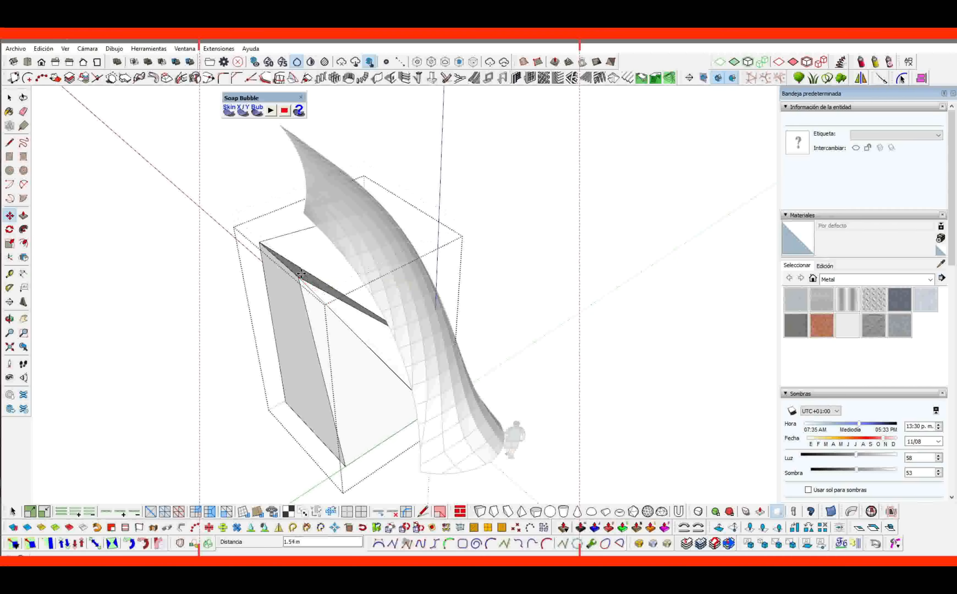
left_click(271, 254)
middle_click_drag(271, 253, 410, 344)
key("space")
left_click(525, 174)
Float the FredoScale toolset and twist the reshaped box around its vertical axis.
left_click(344, 374)
middle_click_drag(344, 374, 429, 359)
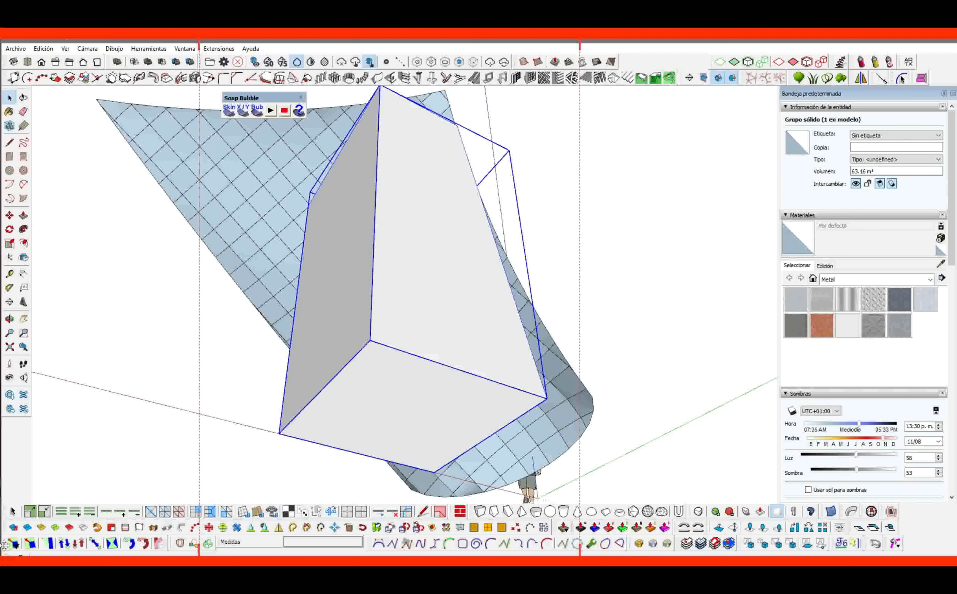
left_click_drag(4, 545, 214, 489)
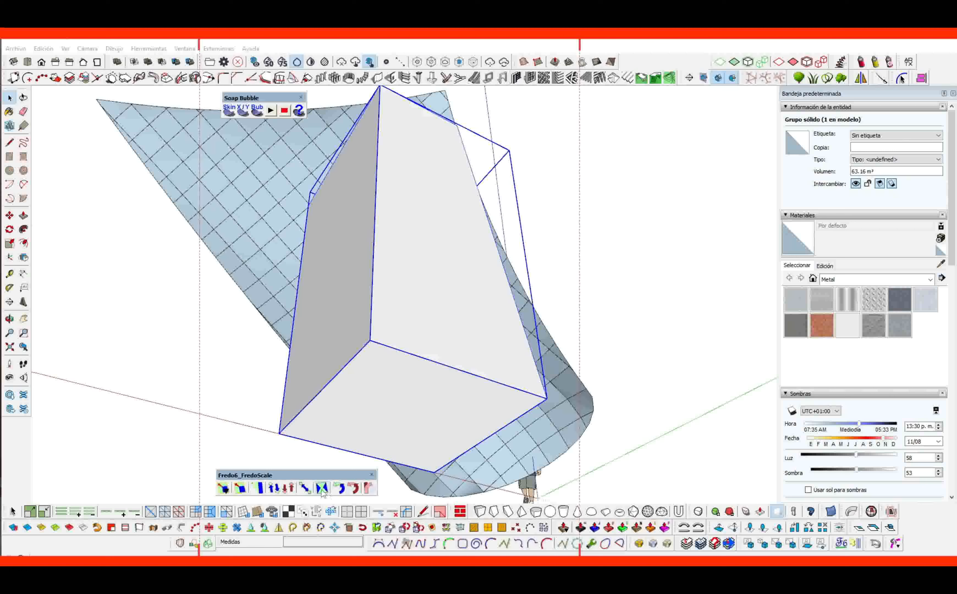
left_click(321, 489)
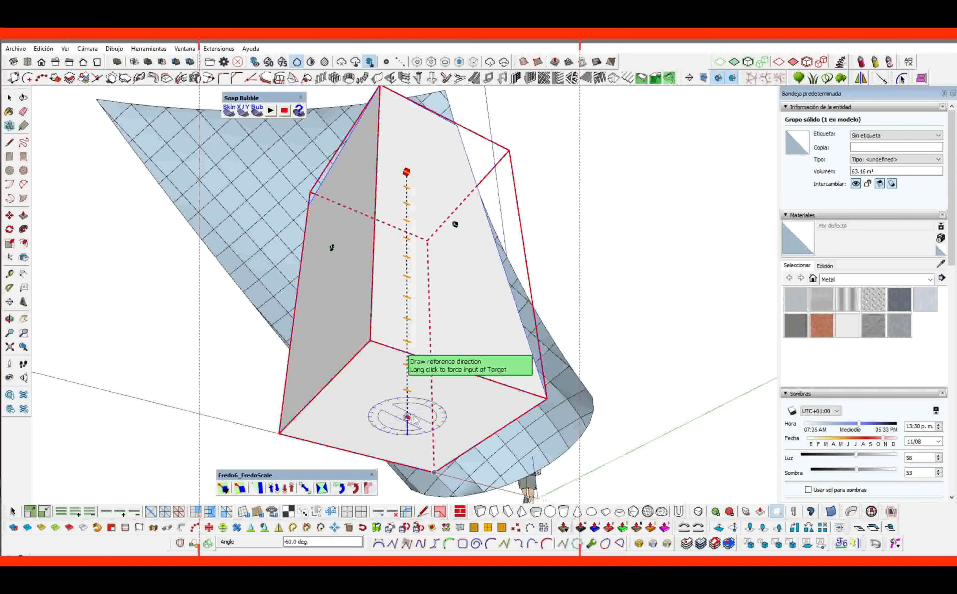
left_click(457, 368)
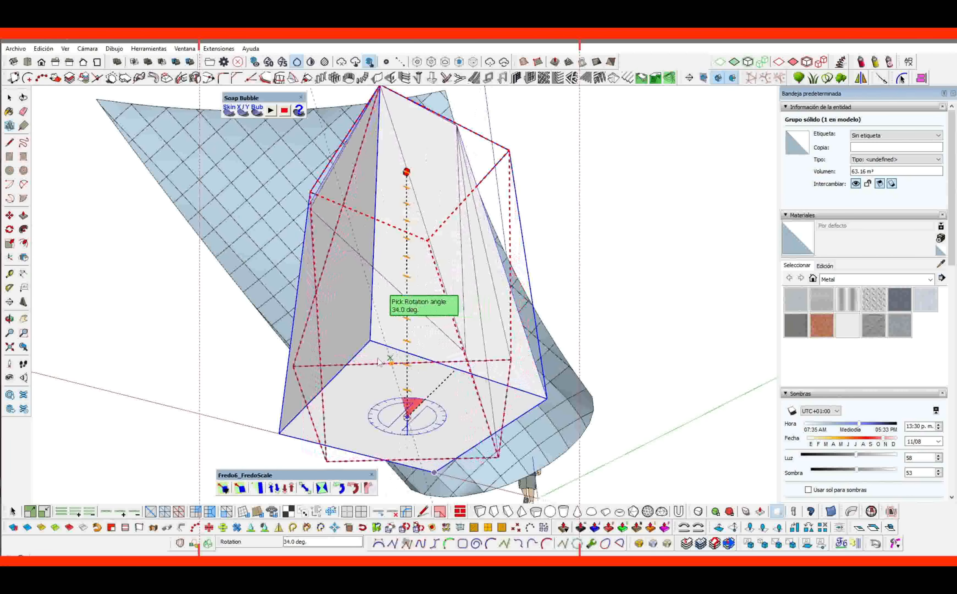
left_click(300, 380)
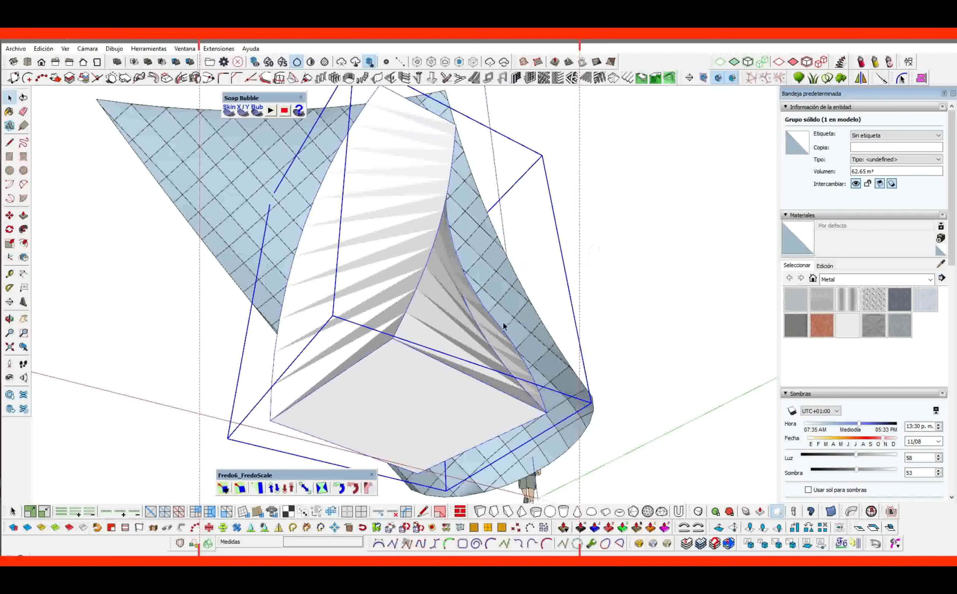
middle_click_drag(419, 301, 474, 395)
scroll(474, 417, "down", 3)
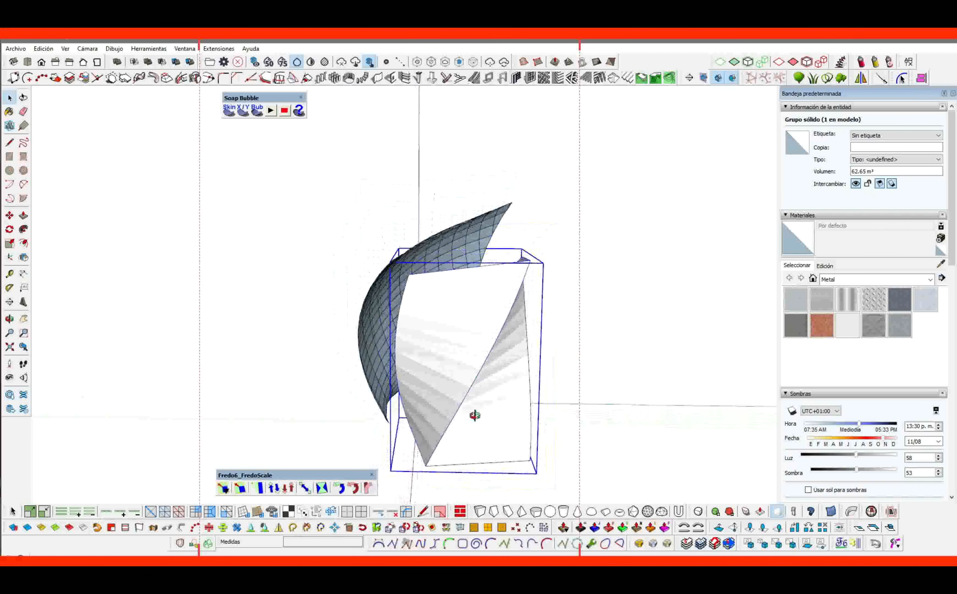
left_click(490, 188)
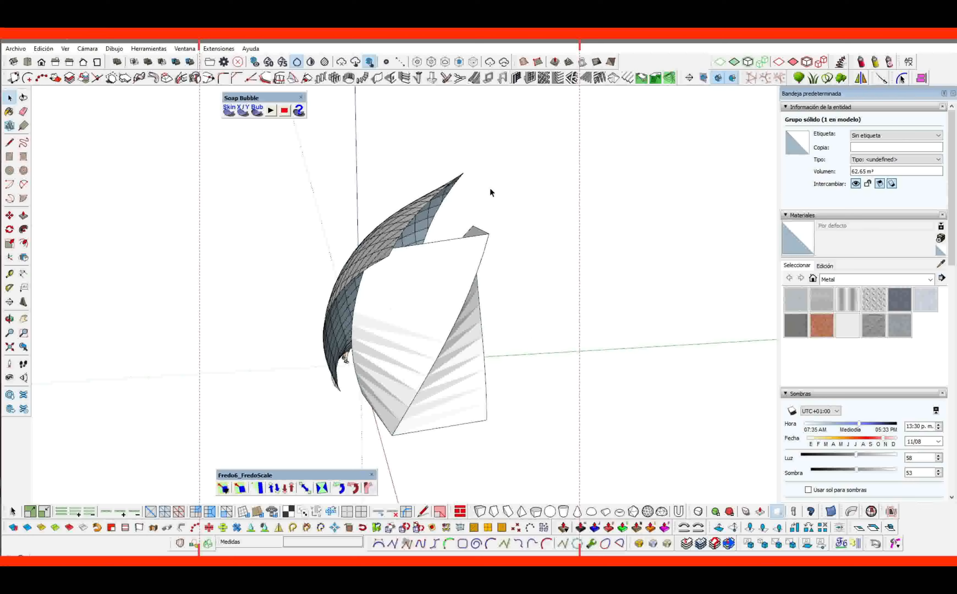
Float the JointPushPull toolset and select the canopy skin group.
middle_click_drag(490, 188, 437, 251)
scroll(433, 246, "up", 2)
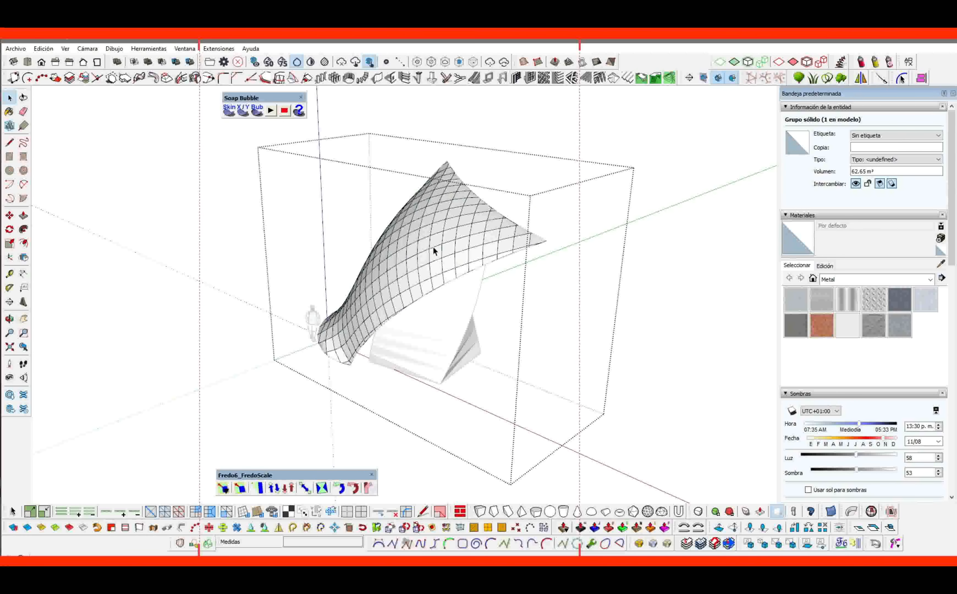
double_click(448, 249)
left_click(420, 323)
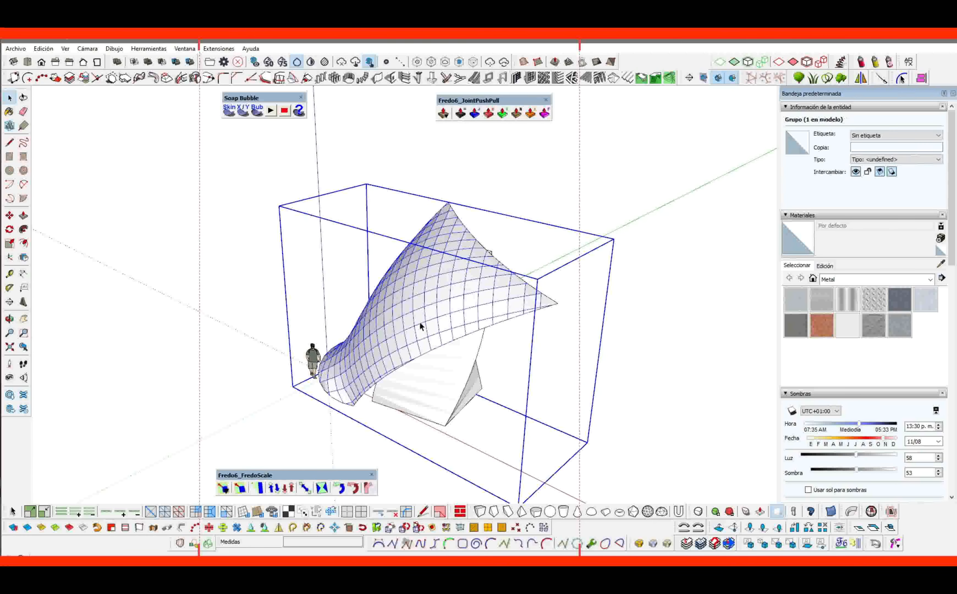
Open the canopy skin group and copy all of its geometry 11 m along the red axis.
double_click(415, 305)
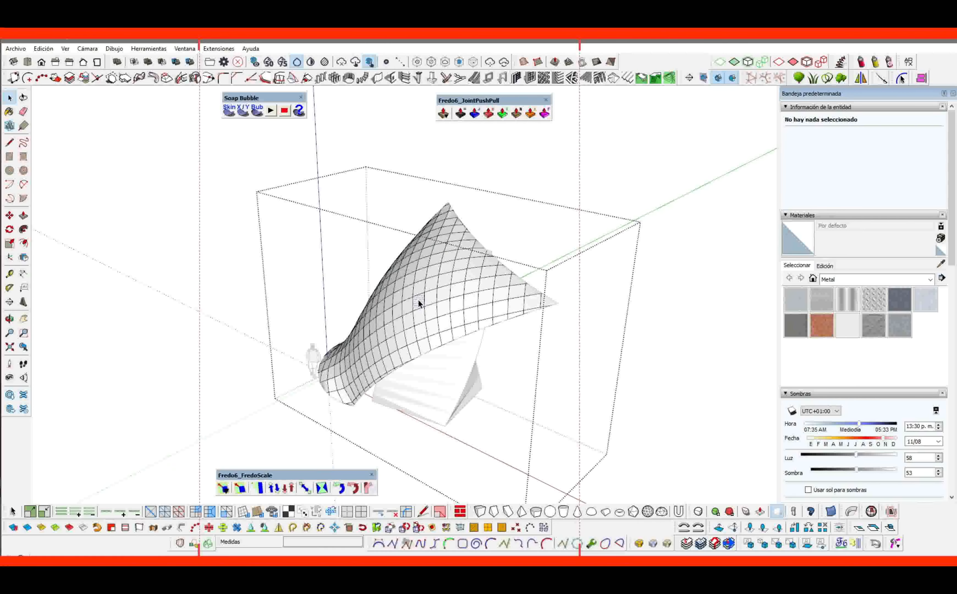
triple_click(417, 299)
middle_click_drag(418, 299, 402, 342)
key("m")
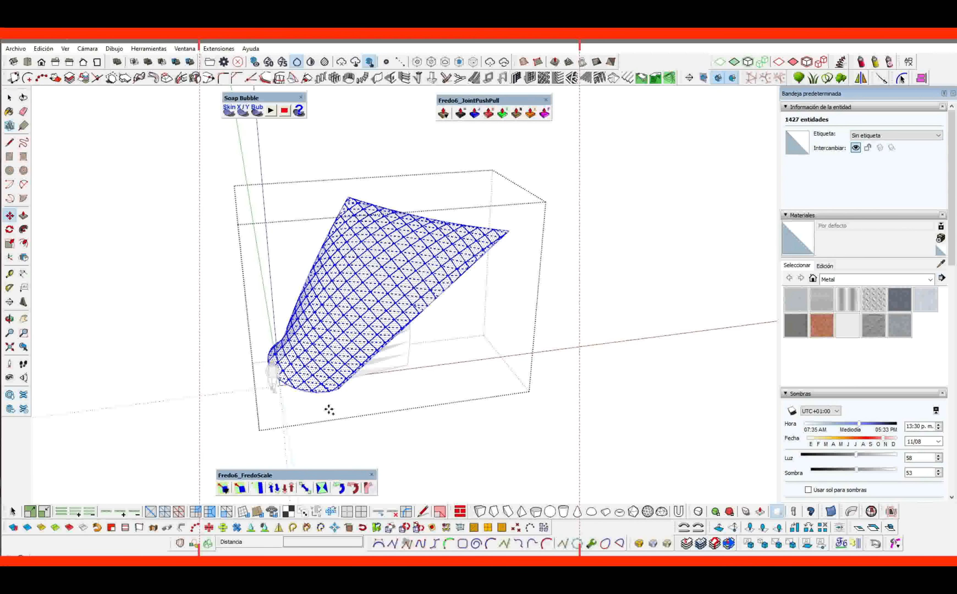
left_click(329, 410)
middle_click_drag(473, 395, 343, 414, "shift")
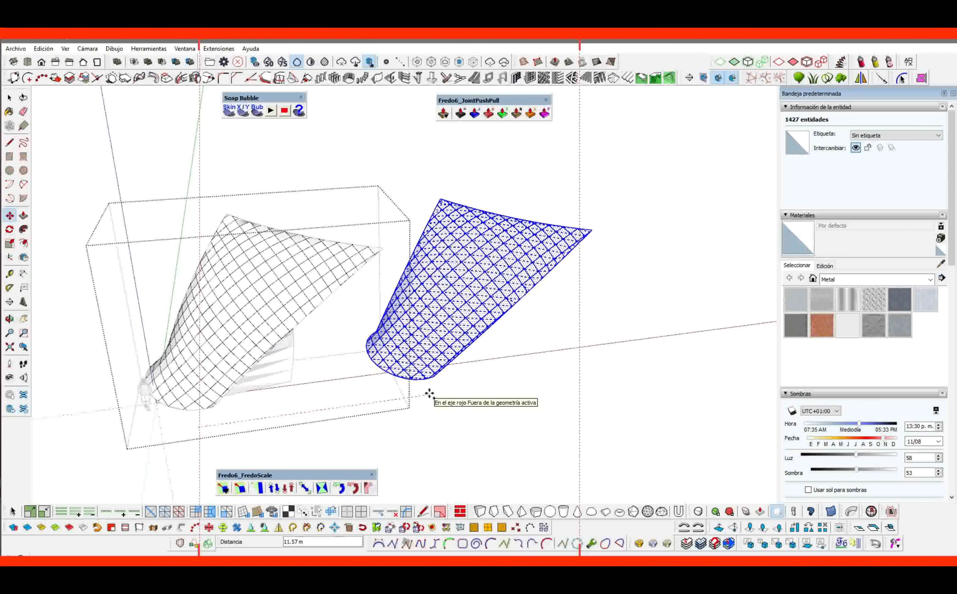
type("11")
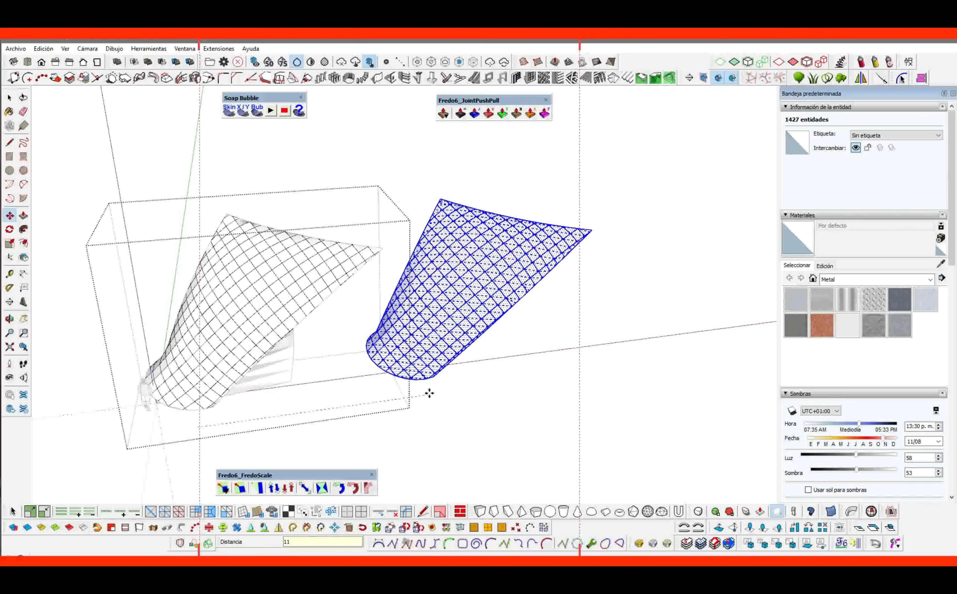
key("Return")
middle_click_drag(457, 273, 408, 277)
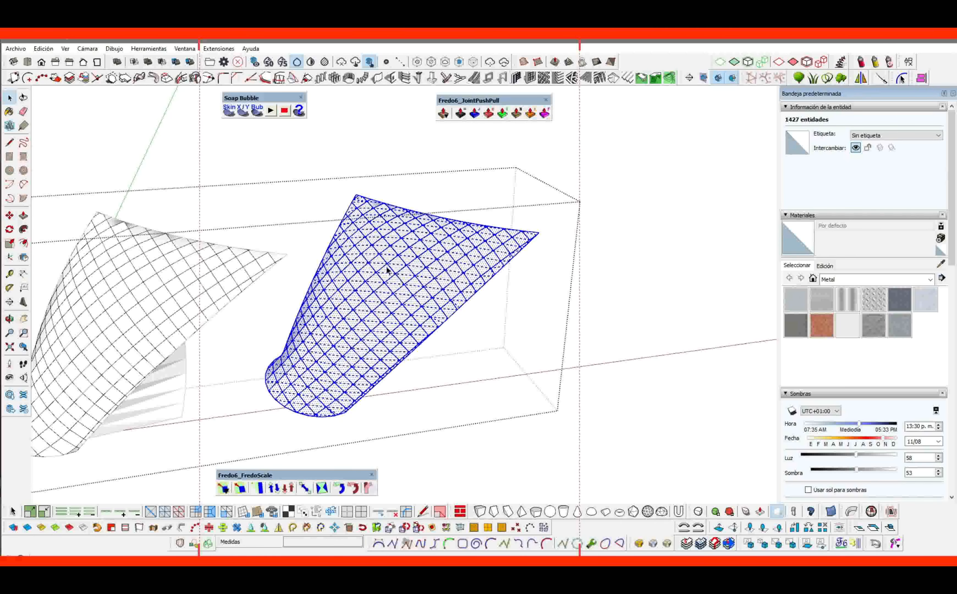
Keep only the copied skin's edges selected and turn them into one group of tubes with 0.05 m diameter and precision 10.
left_click(747, 61)
scroll(415, 267, "up", 3)
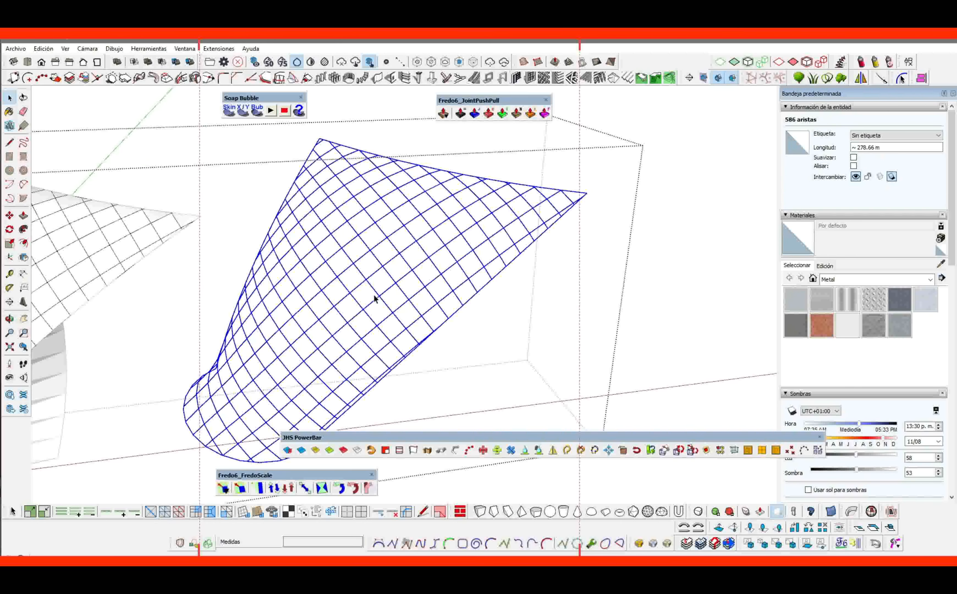
left_click(464, 451)
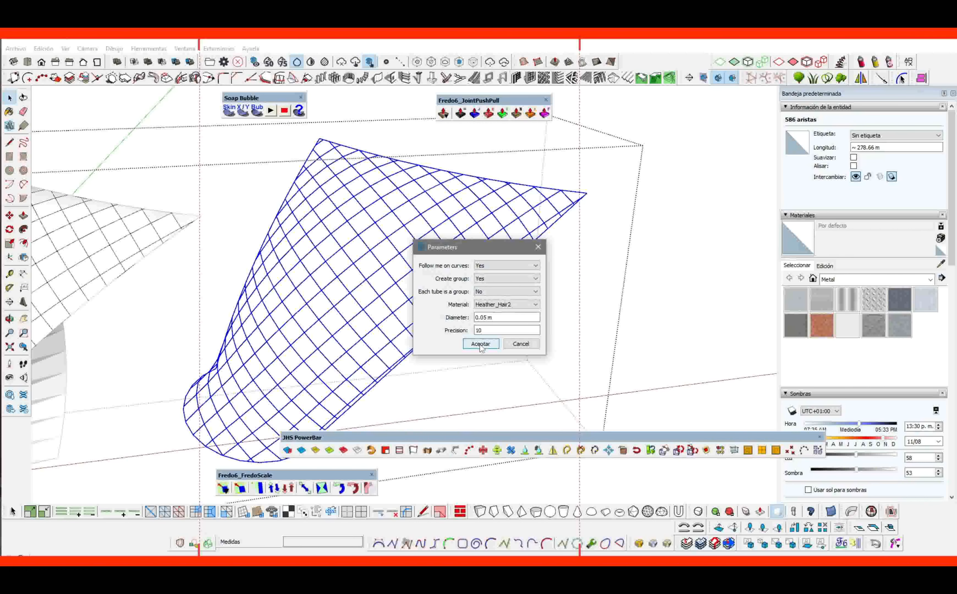
left_click(480, 344)
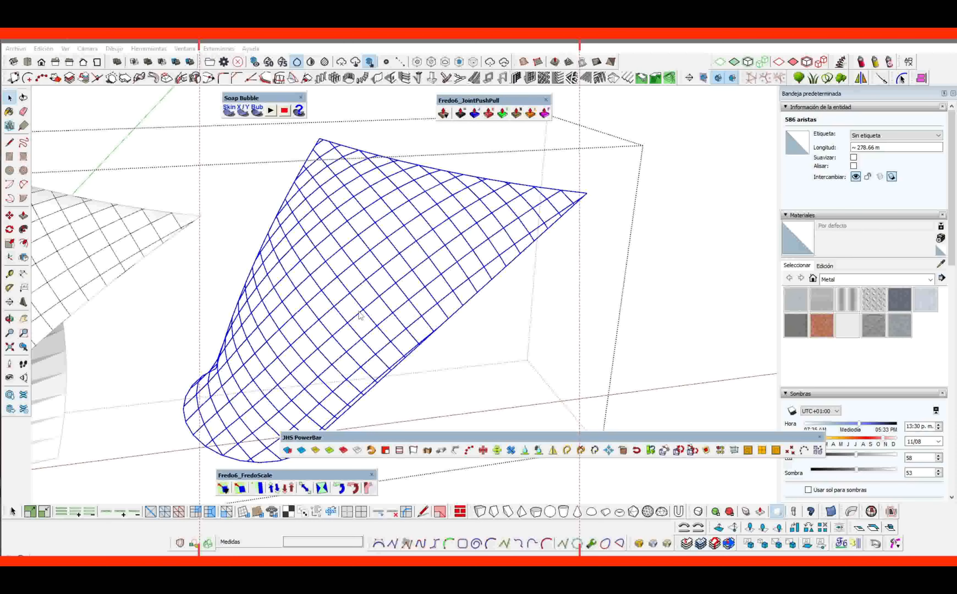
middle_click_drag(391, 339, 359, 331)
left_click(359, 331)
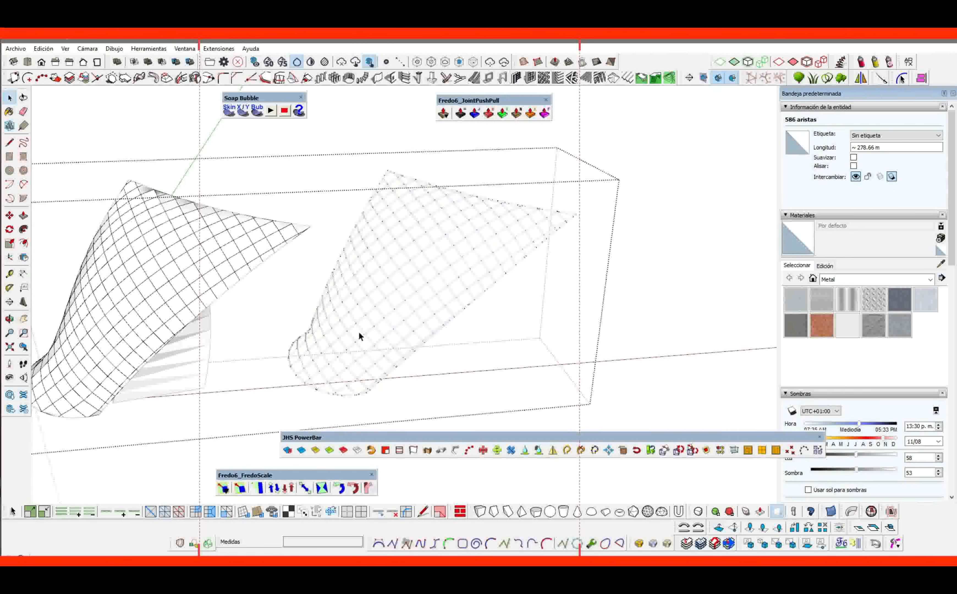
Move the tube lattice group 11 m back along the red axis onto the original canopy skin.
left_click(373, 360)
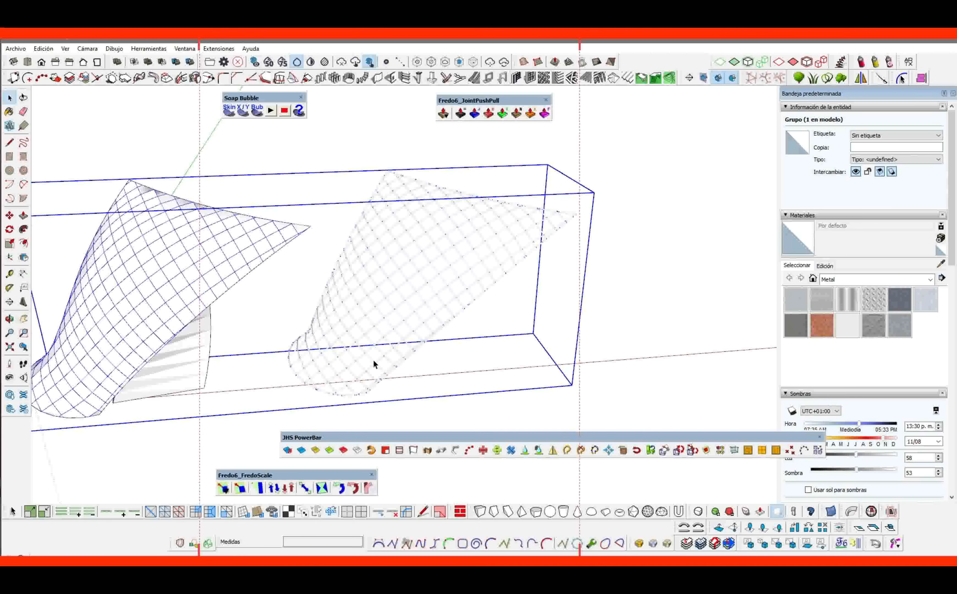
key("m")
left_click(458, 383)
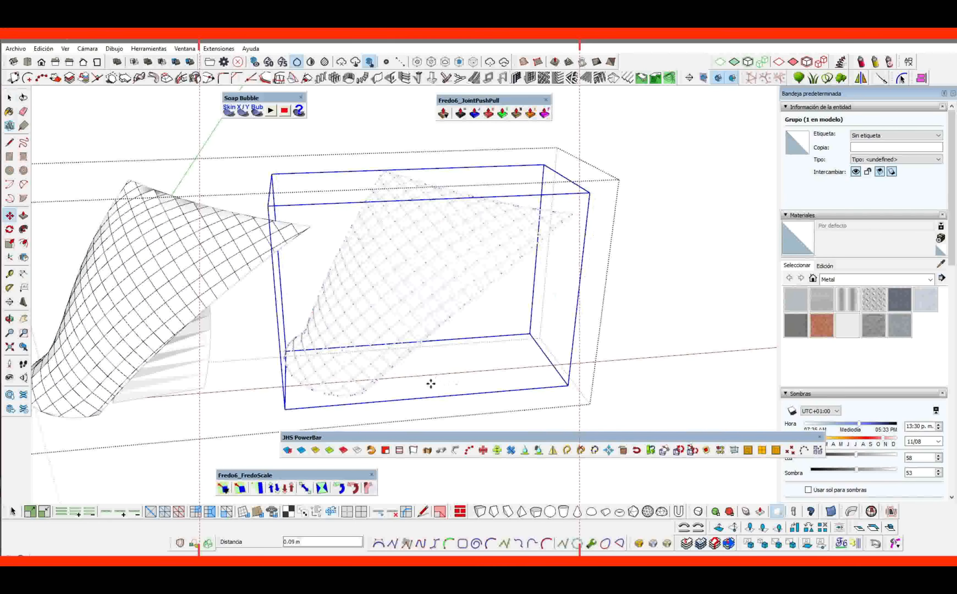
middle_click_drag(401, 385, 608, 375, "shift")
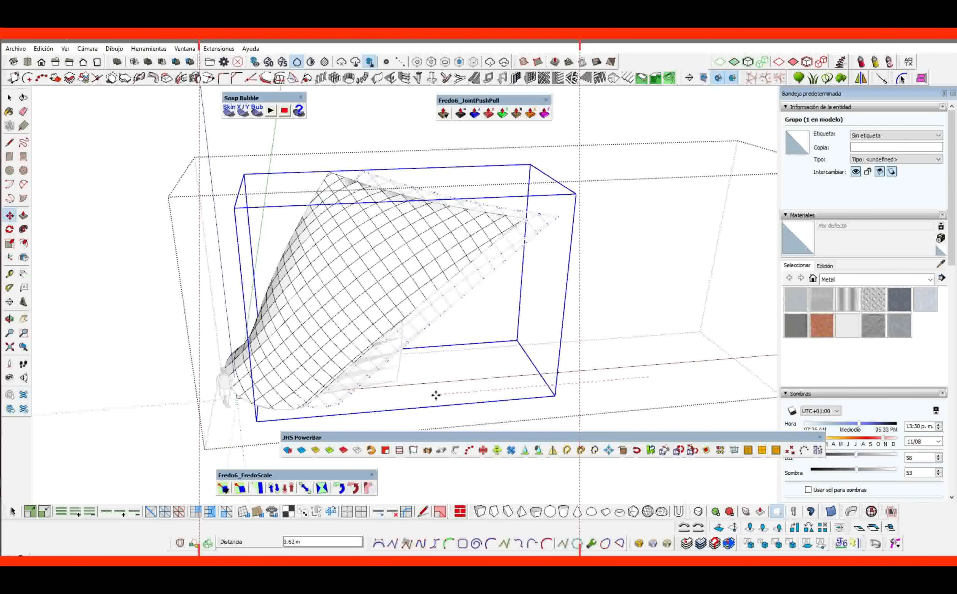
type("11")
key("Return")
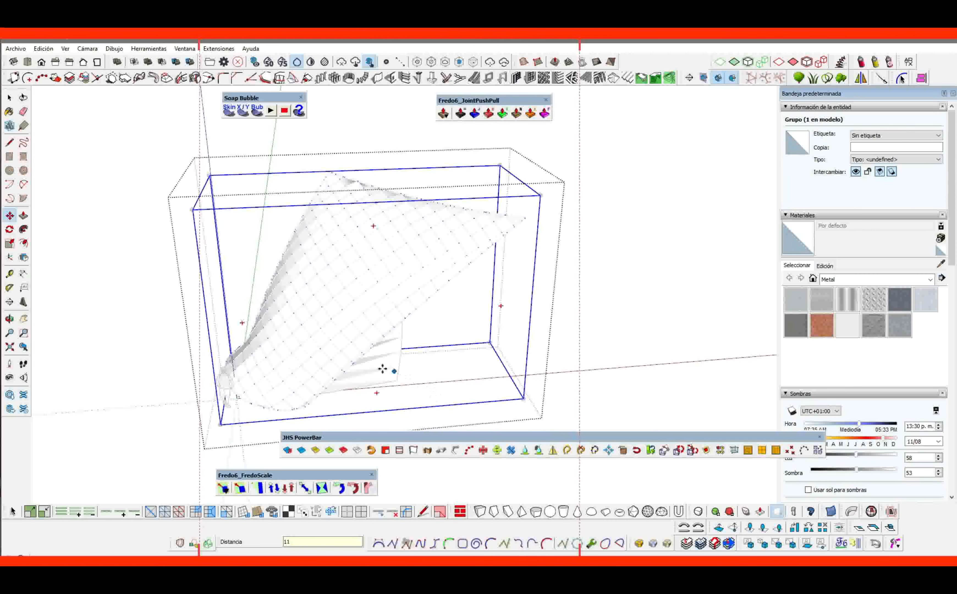
scroll(379, 366, "up", 5)
key("space")
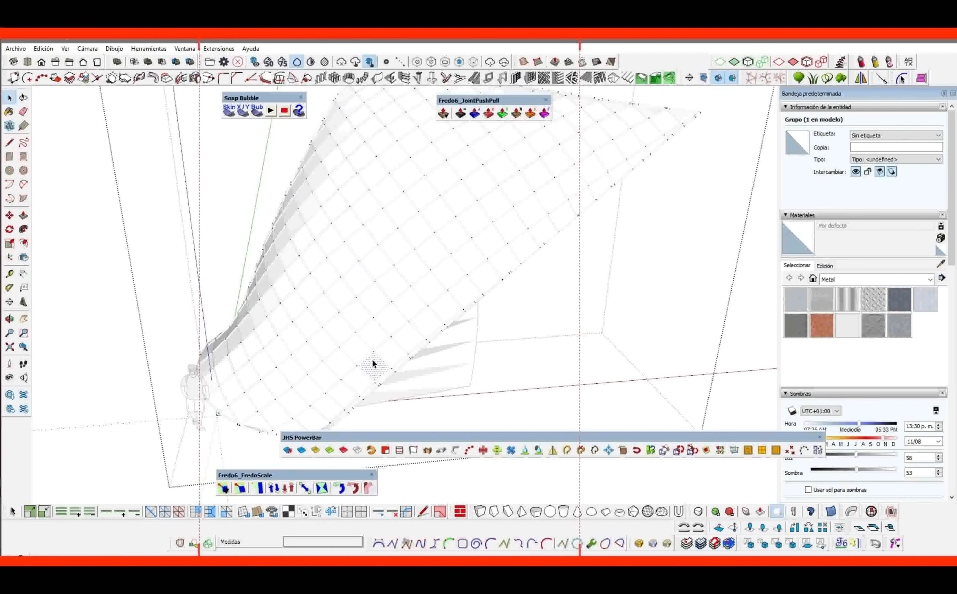
Paint the whole canopy skin with Vidrio gris translúcido from the Vidrio y espejos materials, and clear the selection.
triple_click(371, 361)
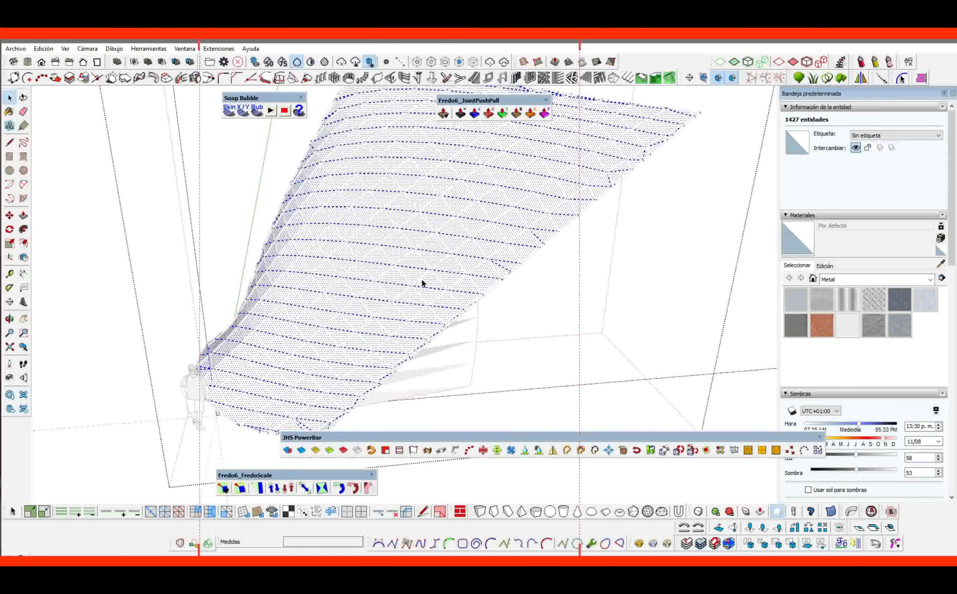
left_click(929, 279)
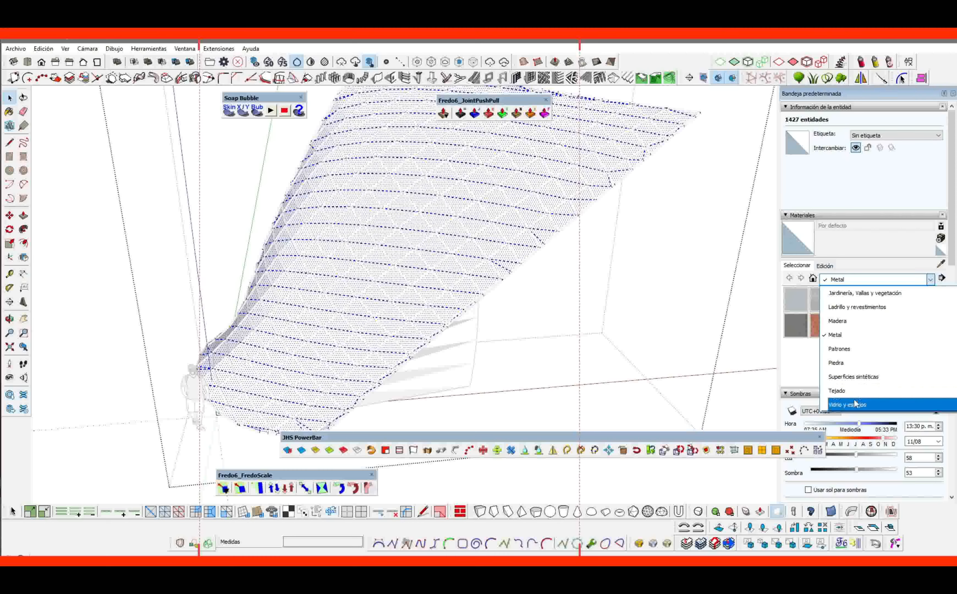
left_click(854, 401)
left_click(795, 325)
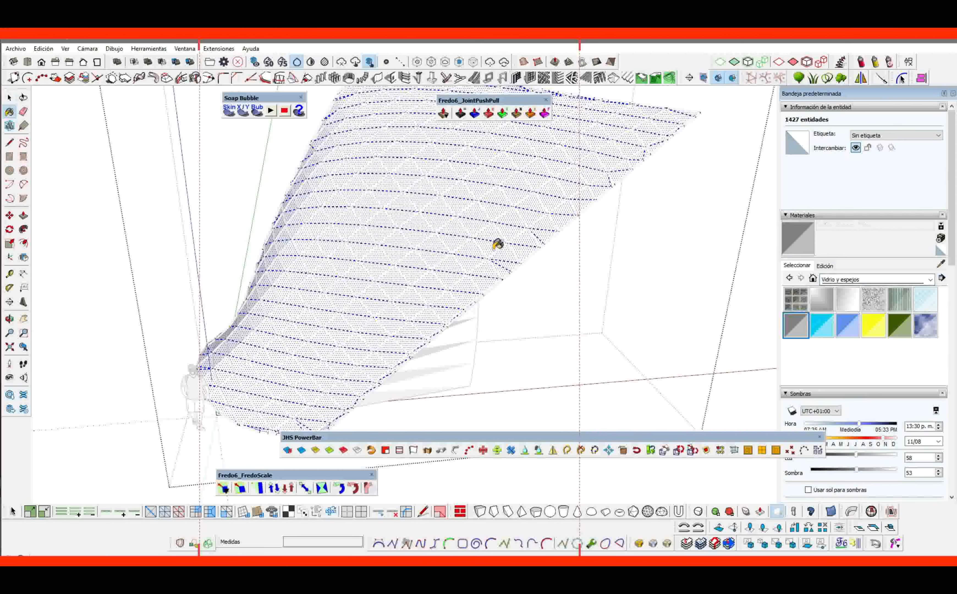
left_click(495, 246)
key("space")
scroll(487, 310, "down", 3)
middle_click_drag(487, 310, 428, 310)
key("ctrl+t")
Examine the glazed canopy and its tubular lattice up close and from a distance.
scroll(404, 336, "up", 6)
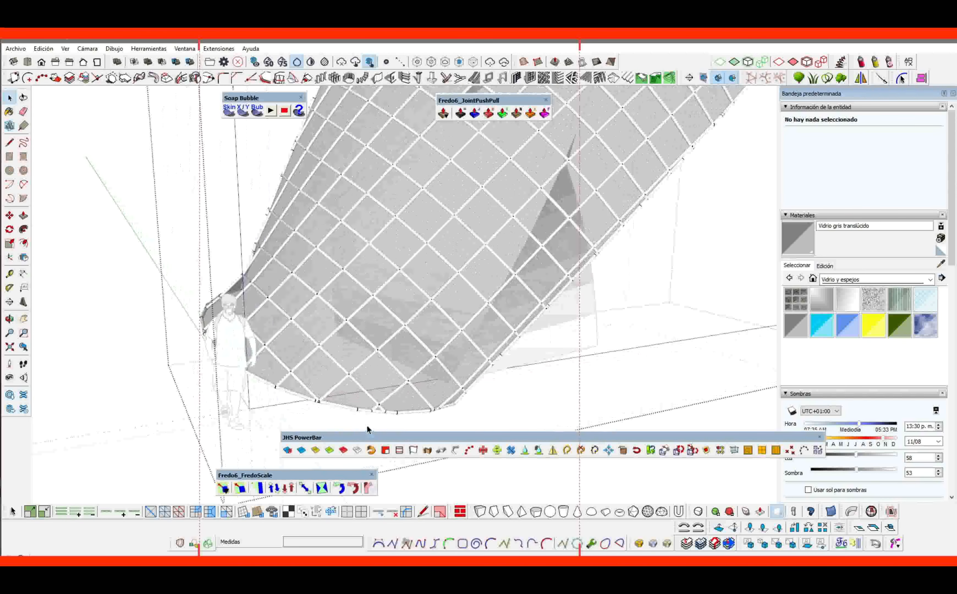
scroll(350, 402, "up", 2)
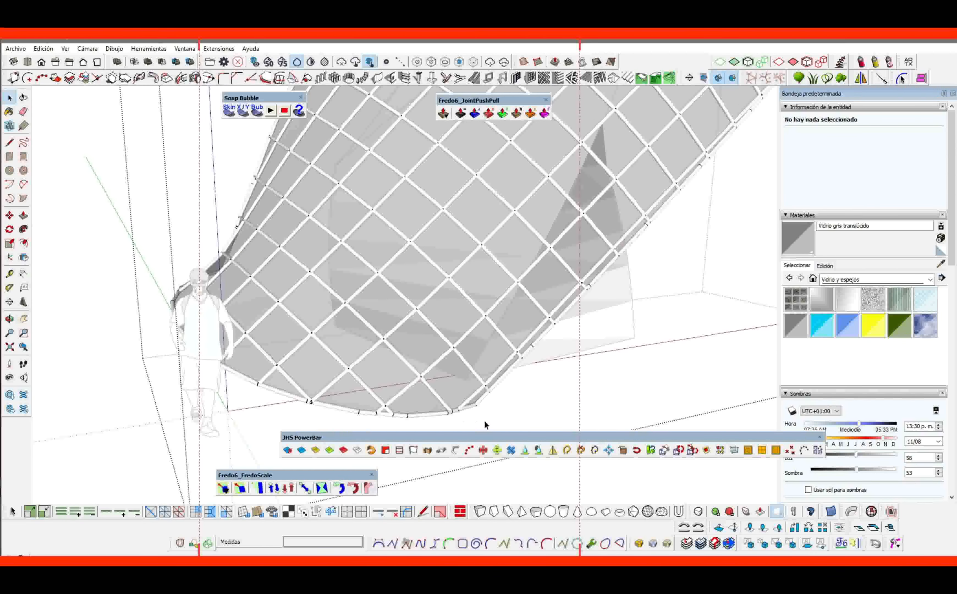
scroll(480, 387, "up", 1)
scroll(480, 387, "down", 2)
middle_click_drag(481, 386, 500, 326, "shift")
scroll(420, 365, "down", 3)
scroll(332, 307, "down", 3)
middle_click_drag(333, 308, 430, 301)
Leave the canopy group and move it 2 m along the red axis, away from its original boundary outline.
left_click(364, 300)
scroll(370, 288, "down", 2)
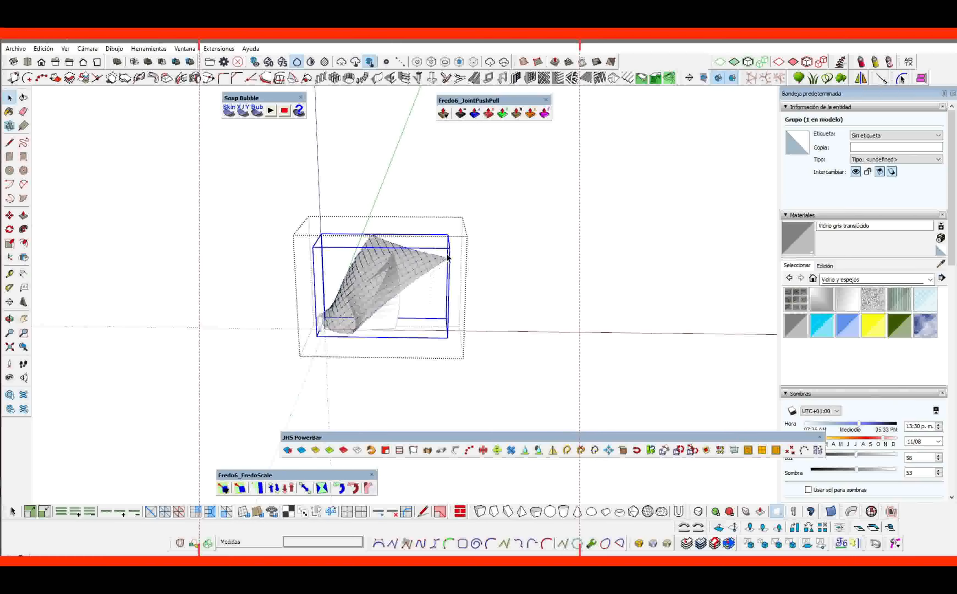
left_click_drag(349, 280, 291, 362)
key("Escape")
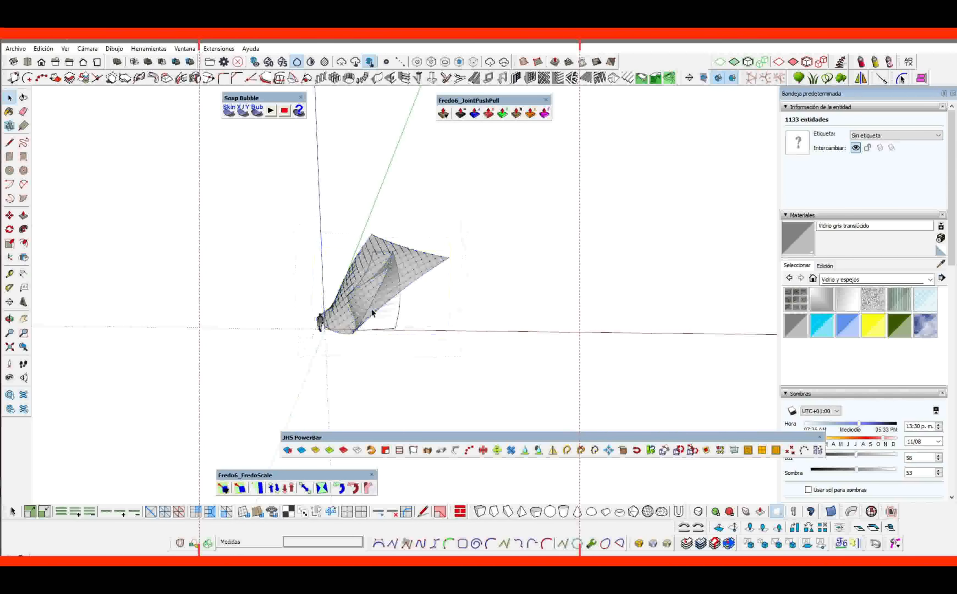
left_click(373, 304)
scroll(373, 304, "up", 6)
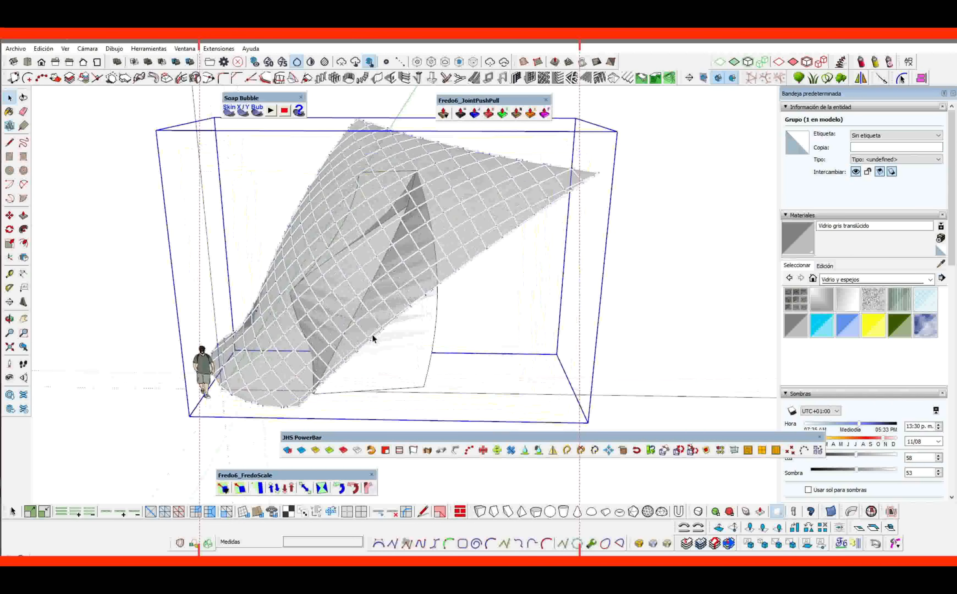
scroll(371, 336, "down", 3)
key("m")
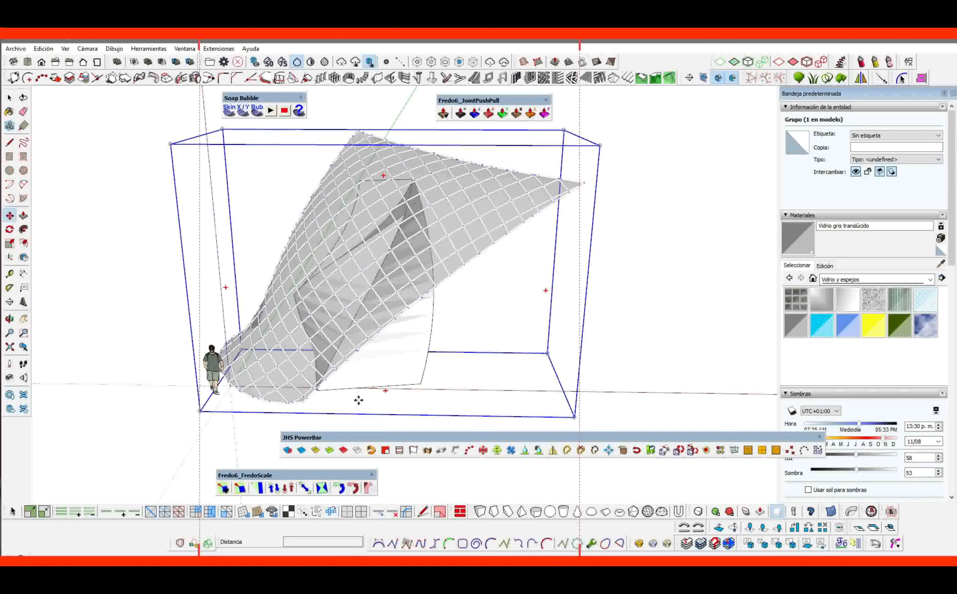
left_click(356, 399)
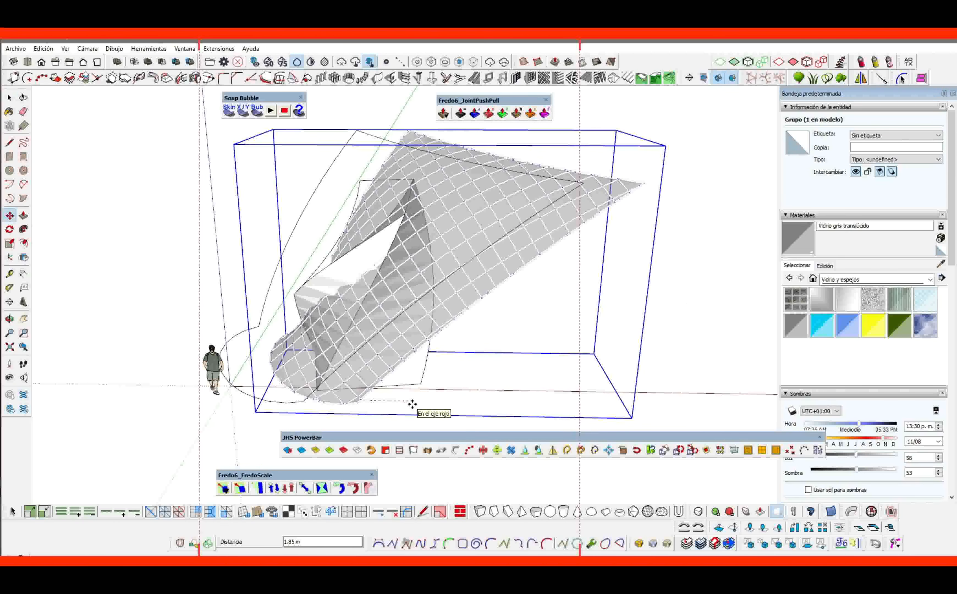
type("2")
key("Return")
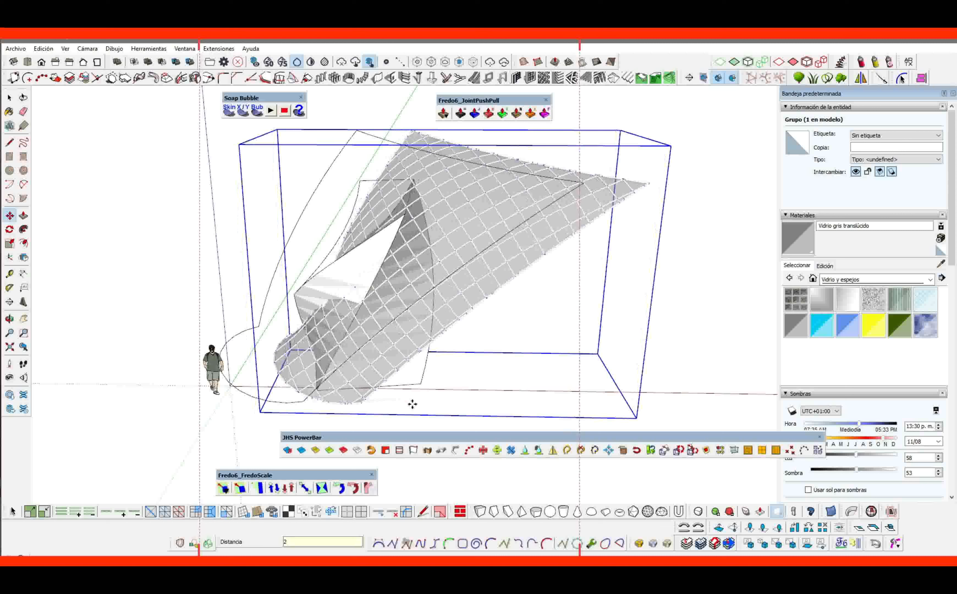
Shift the JHS PowerBar aside and join the edges of the canopy's original boundary outline into one curve.
key("space")
left_click(278, 402)
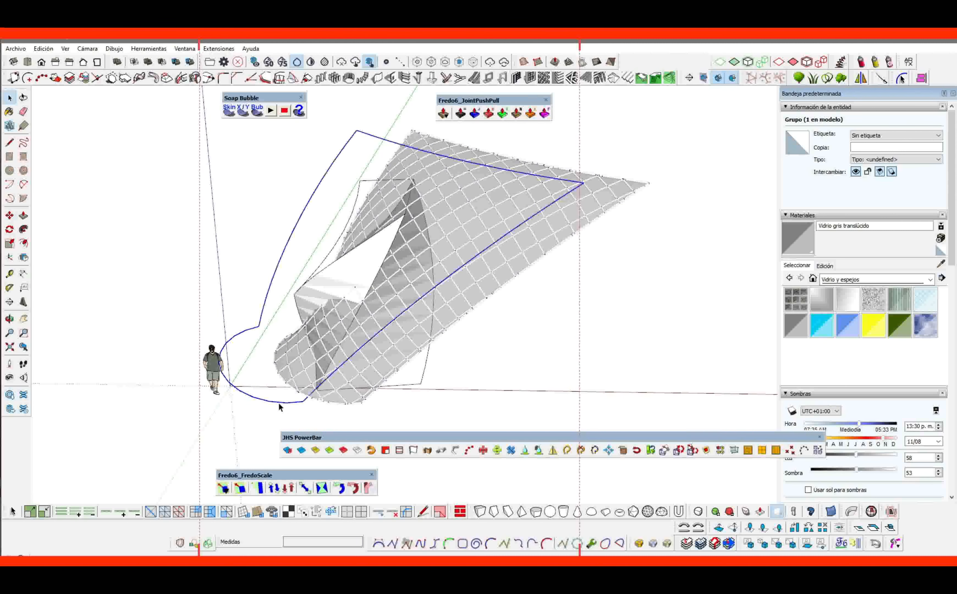
left_click_drag(513, 440, 435, 438)
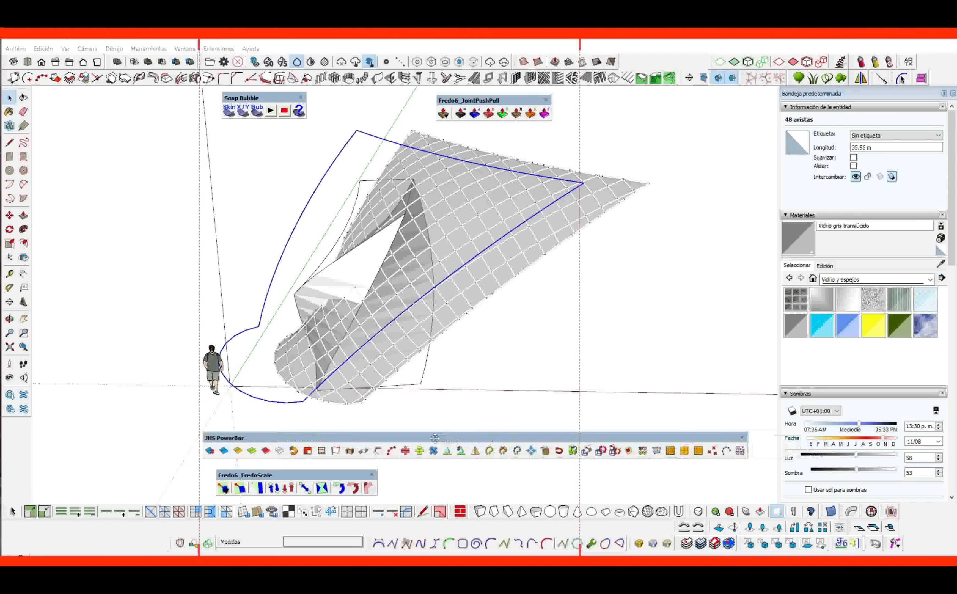
left_click(452, 421)
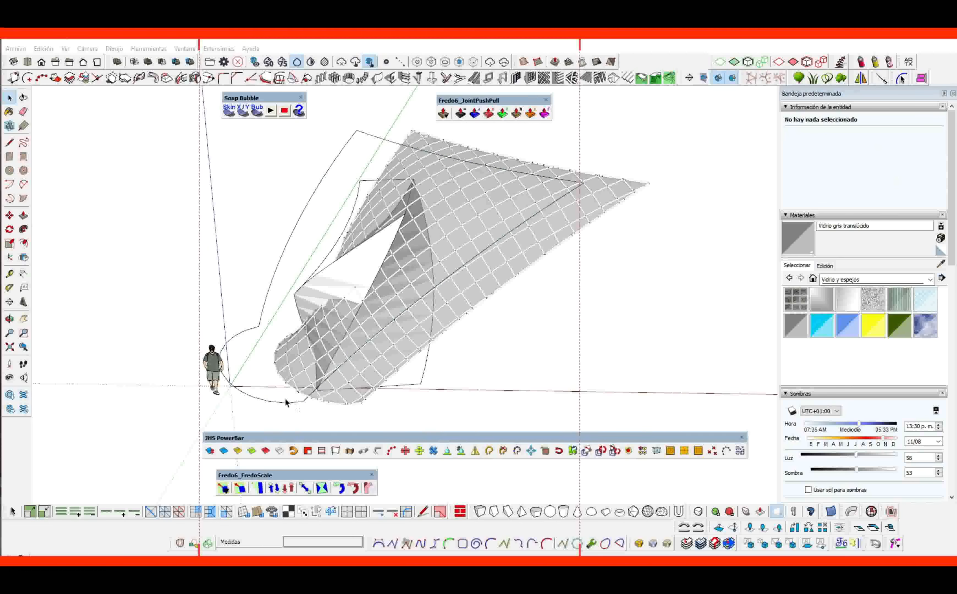
left_click(310, 394)
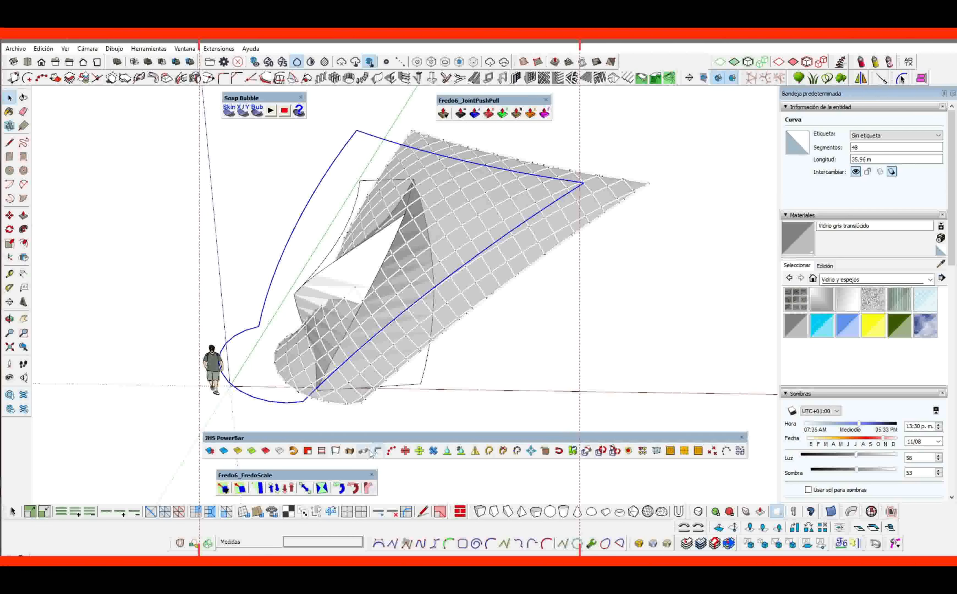
Extrude a centrally aligned rectangular profile, 0.20 m wide and 0.2 m high, along the boundary curve, starting at the proposed end.
left_click(350, 451)
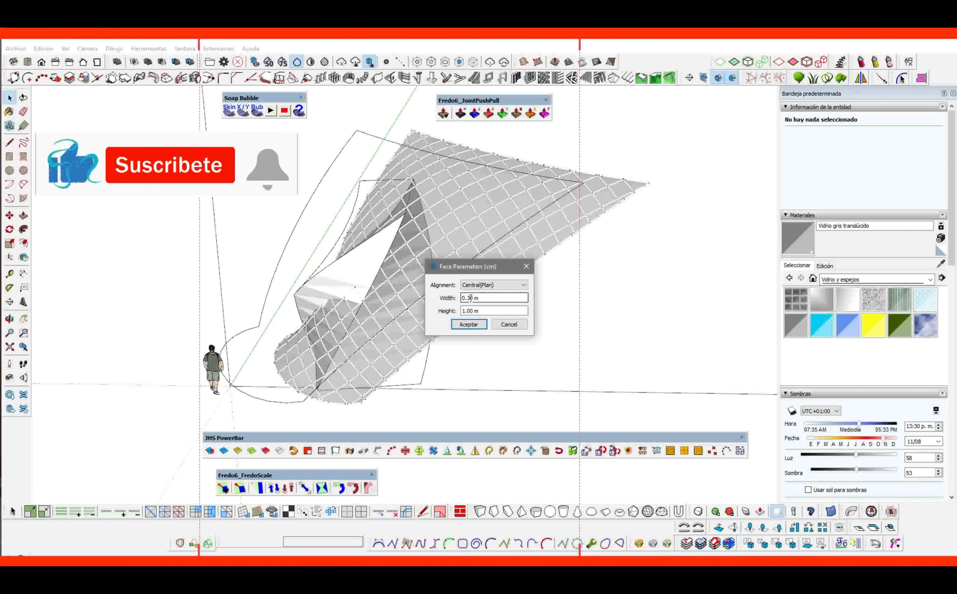
type("2")
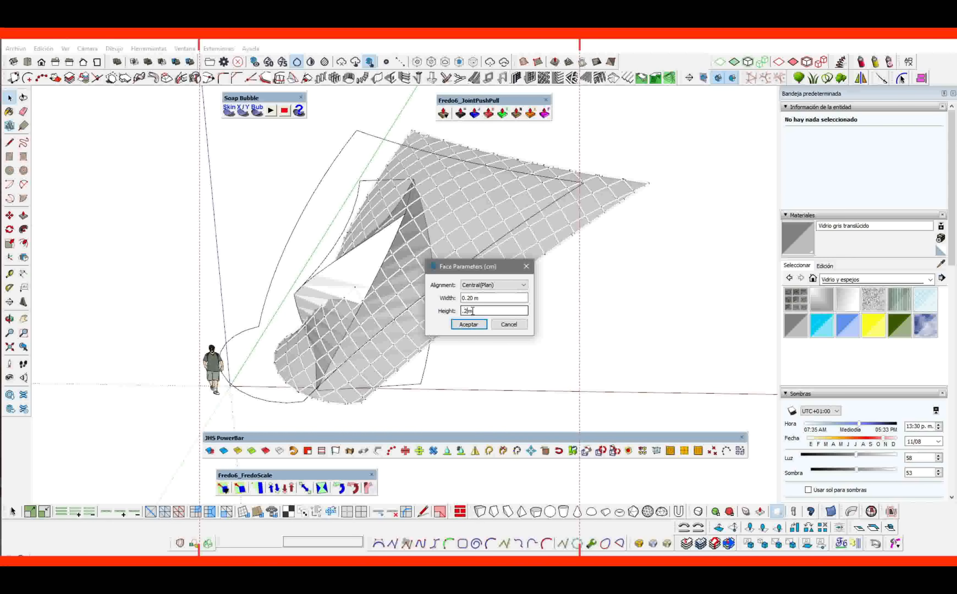
left_click(468, 324)
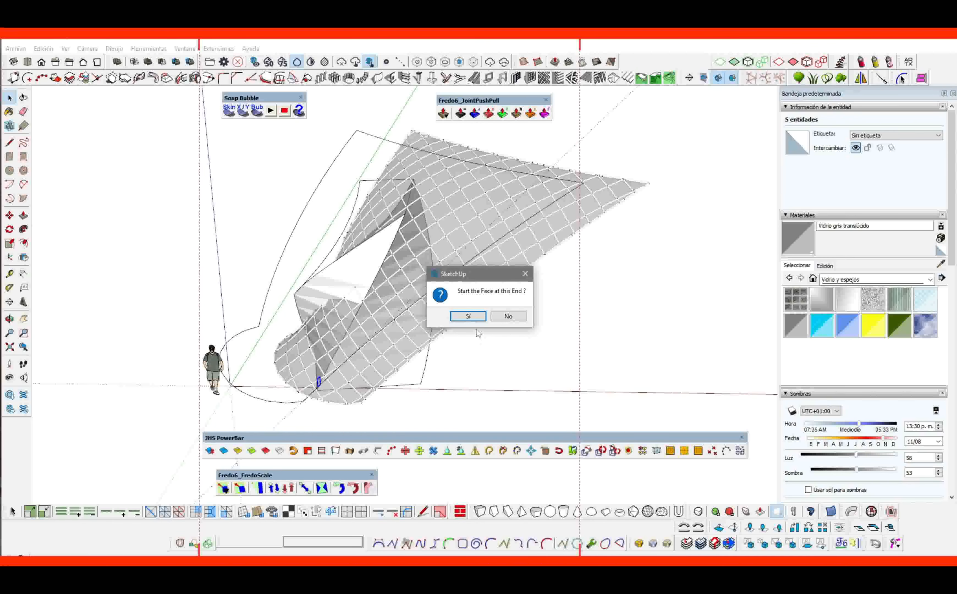
left_click(469, 319)
left_click(360, 349)
middle_click_drag(360, 349, 337, 317)
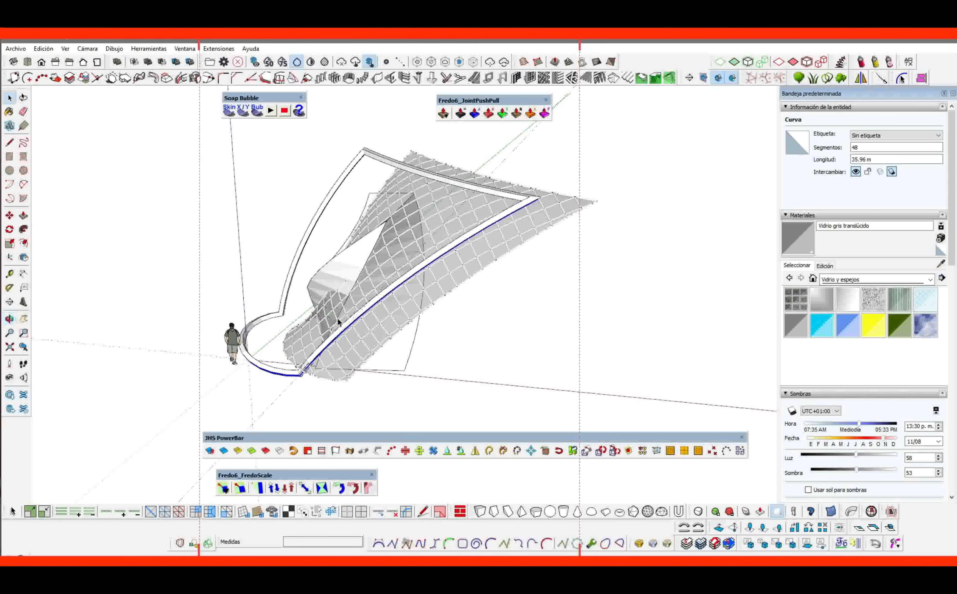
Move the canopy group 2 m back along the red axis into the new border frame.
left_click(382, 331)
key("m")
left_click(406, 383)
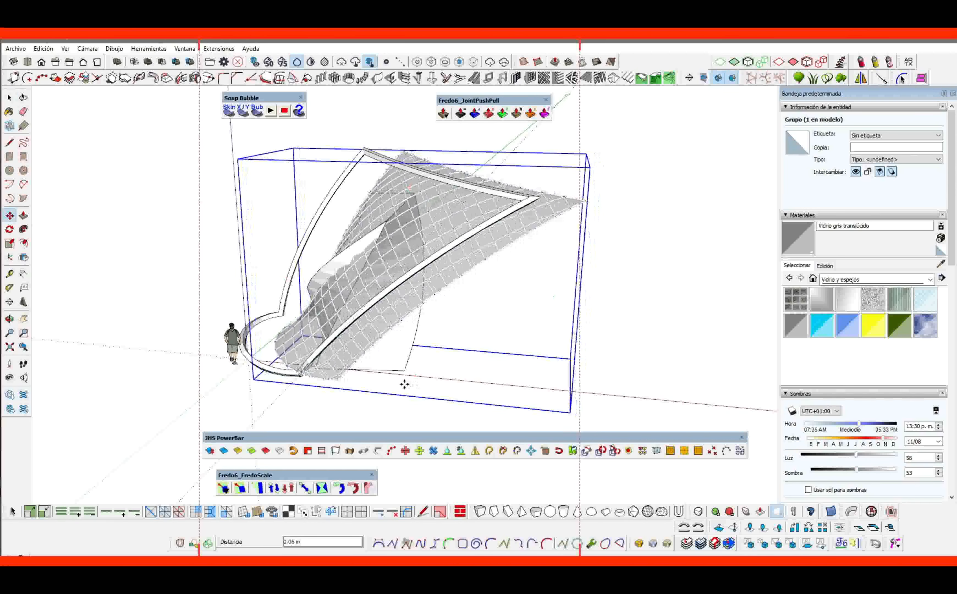
key("Return")
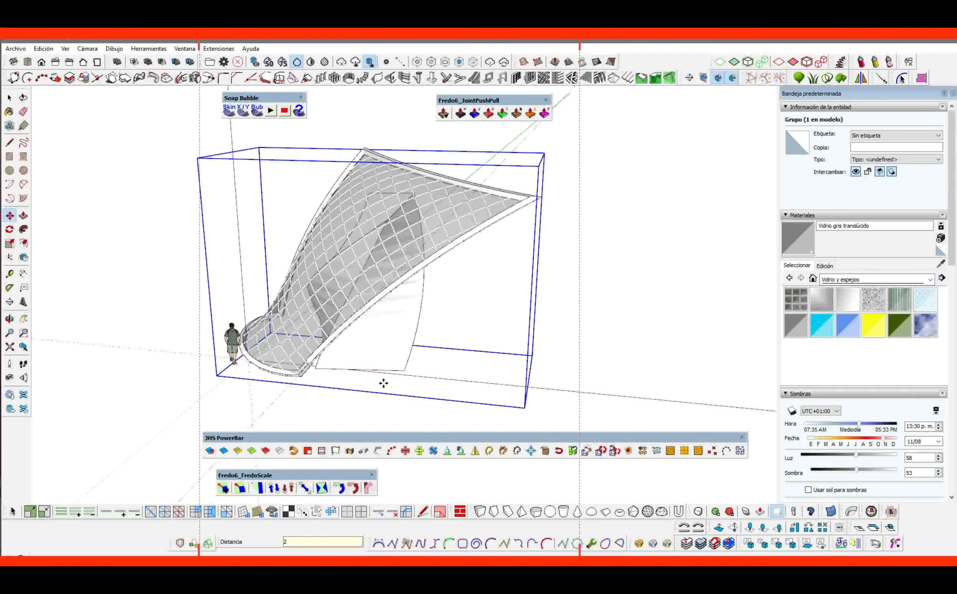
Select the whole pavilion, including the twisted volume and the scale figure, and make it a component named "mudllos".
key("space")
left_click(348, 381)
middle_click_drag(348, 381, 387, 340)
left_click(377, 283)
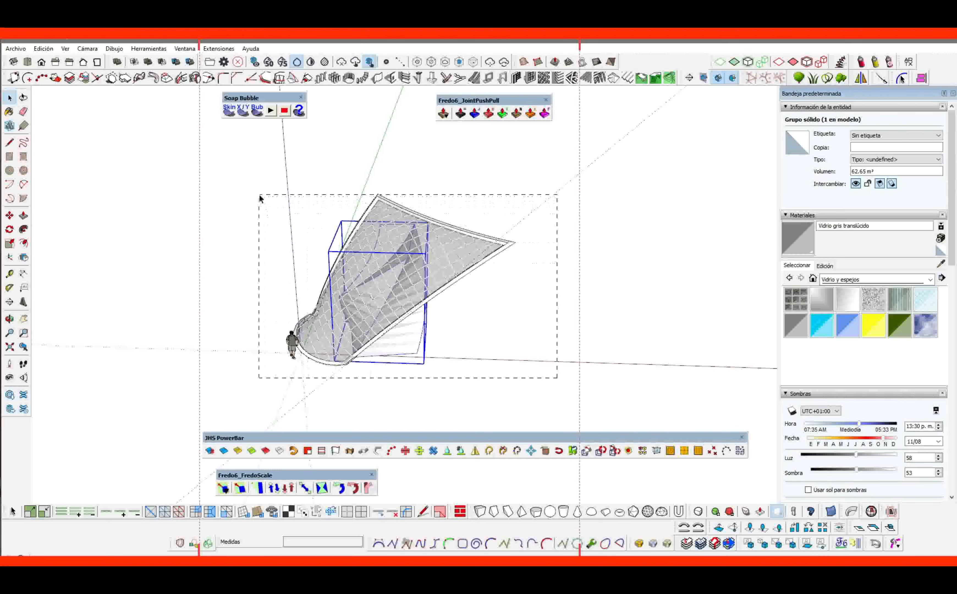
left_click_drag(259, 196, 259, 195)
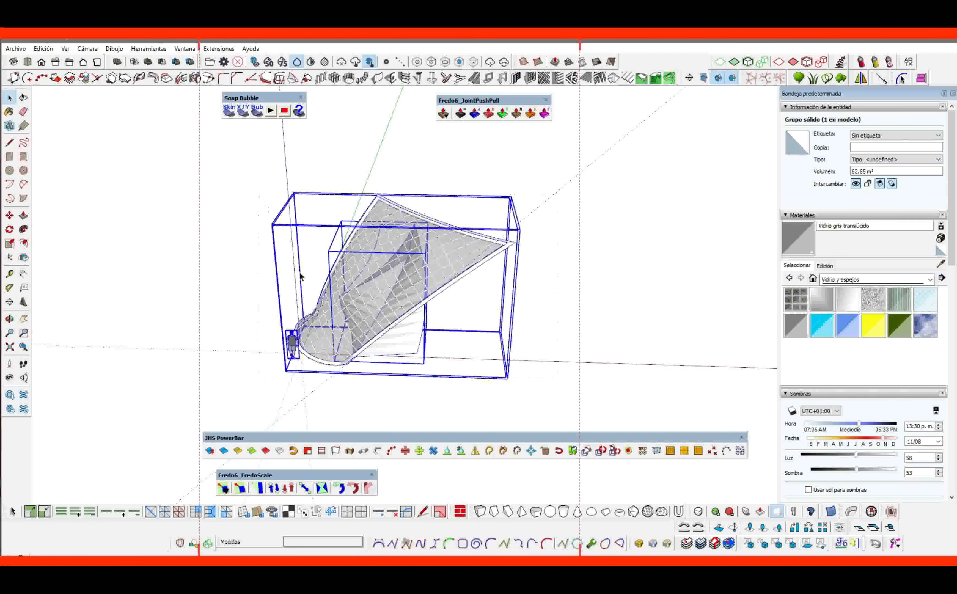
right_click(347, 308)
left_click(377, 113)
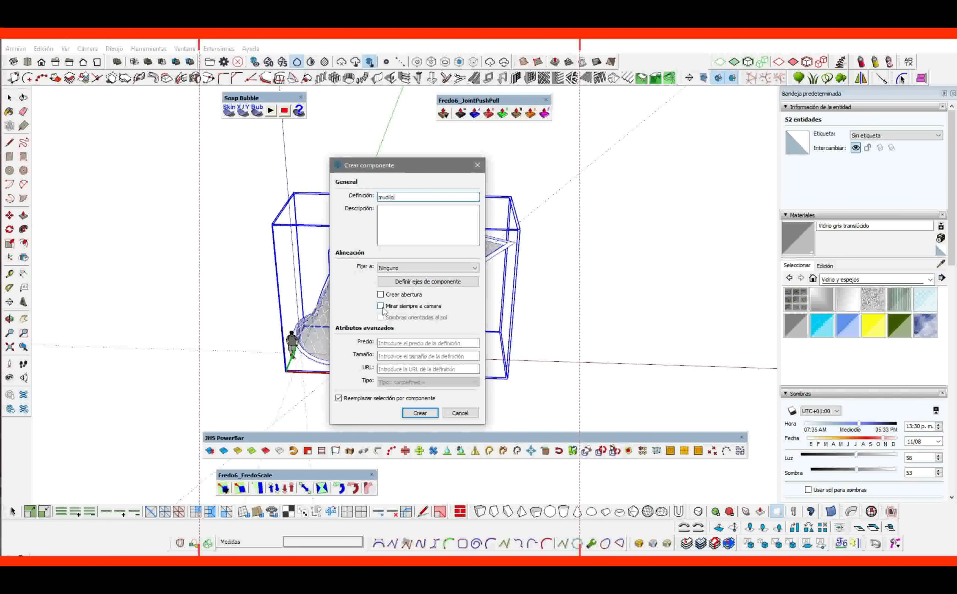
key("Return")
Copy the mudllos component about 7.68 m along the red axis and multiply the copy x3 into a row.
middle_click_drag(381, 305, 432, 337)
left_click(431, 335)
scroll(359, 333, "down", 1)
middle_click_drag(360, 333, 395, 327)
scroll(388, 327, "up", 3)
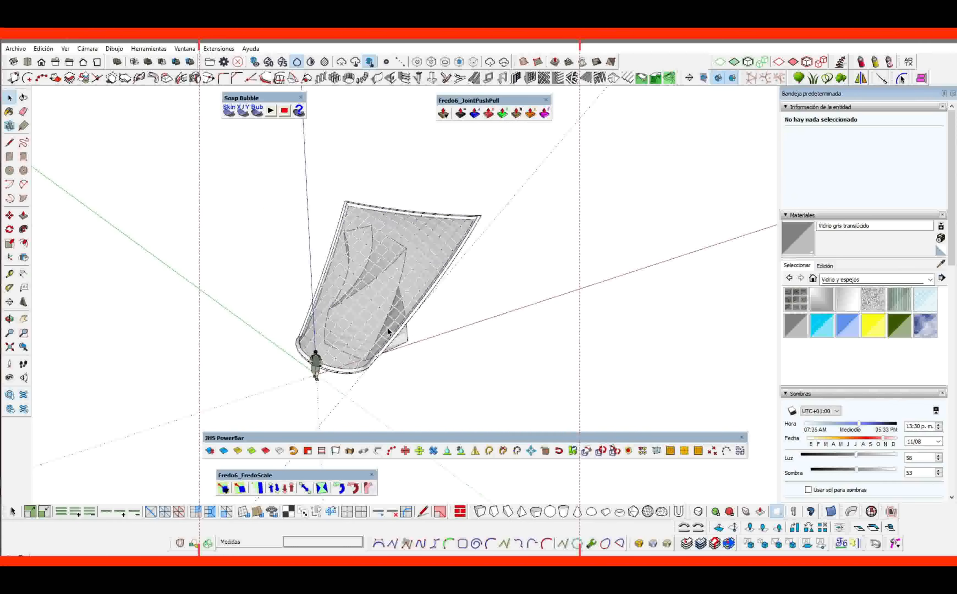
left_click(387, 326)
left_click(394, 316)
scroll(393, 314, "up", 1)
key("m")
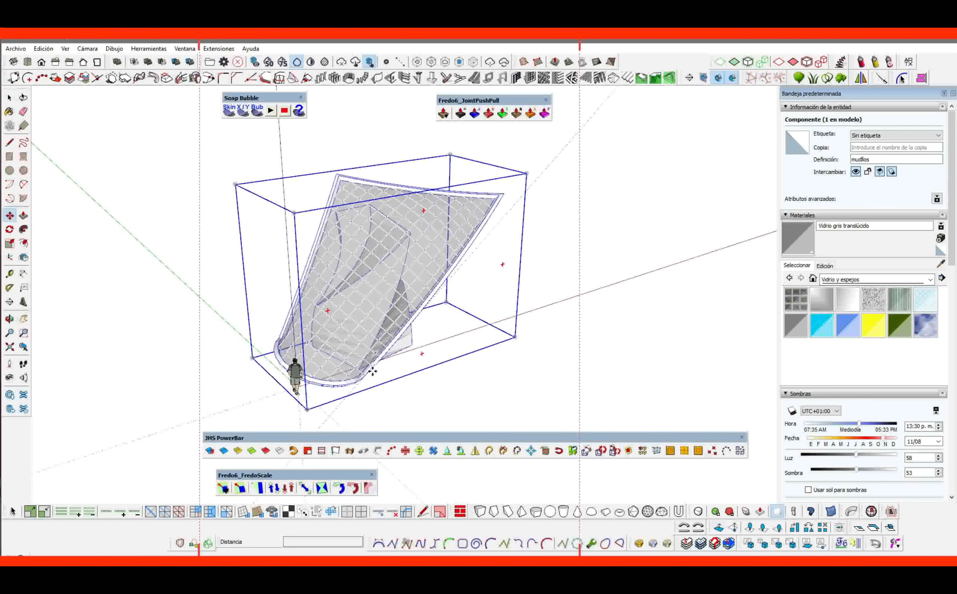
left_click(339, 402)
key("ctrl")
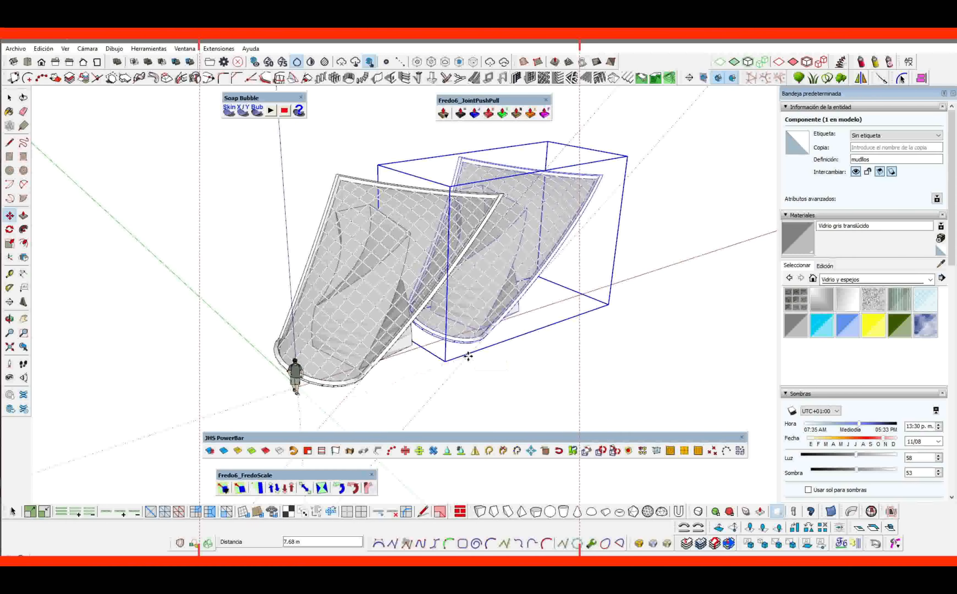
left_click(467, 355)
middle_click_drag(468, 355, 523, 310)
left_click_drag(461, 322, 474, 319)
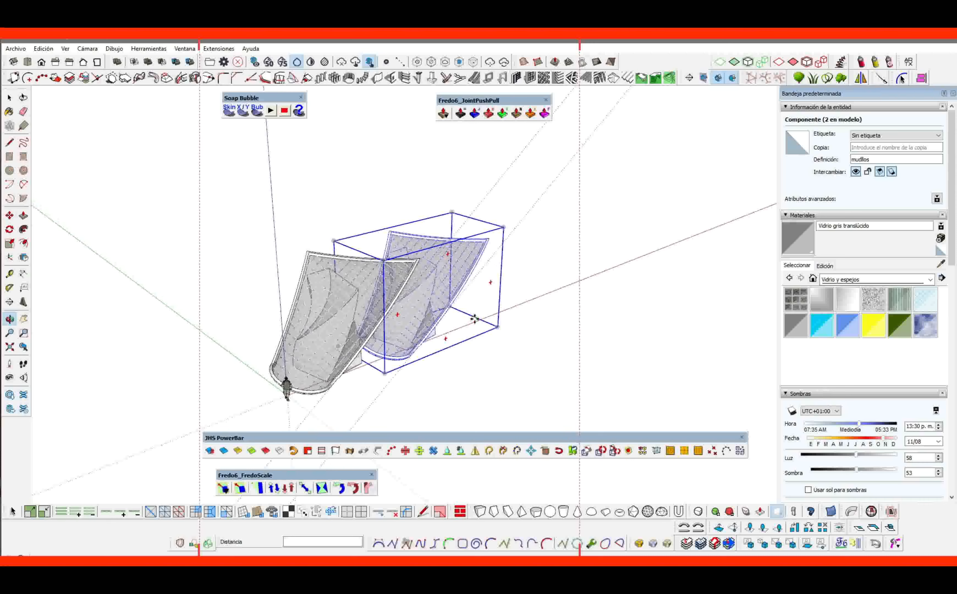
key("Return")
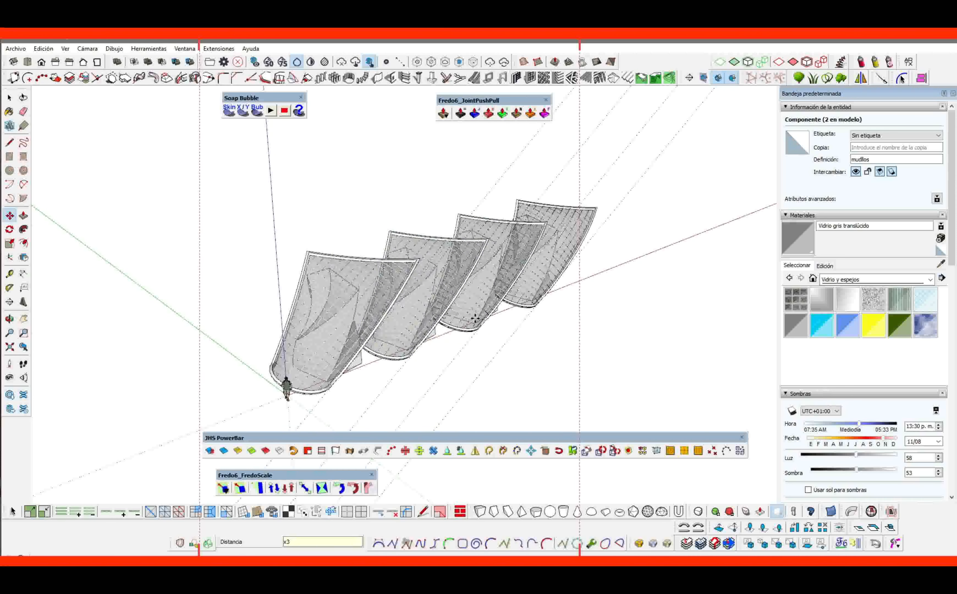
key("space")
middle_click_drag(474, 318, 473, 250)
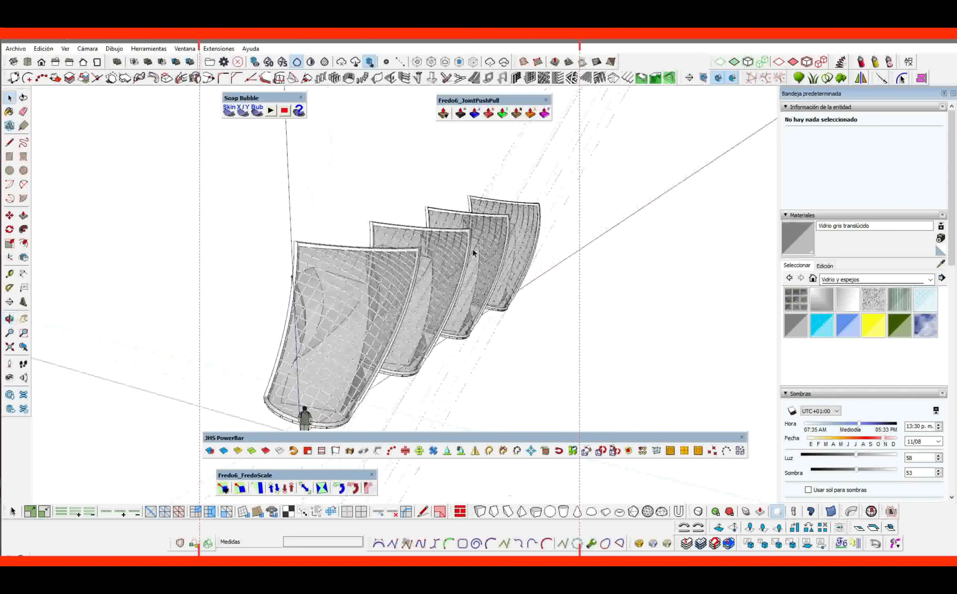
double_click(497, 169)
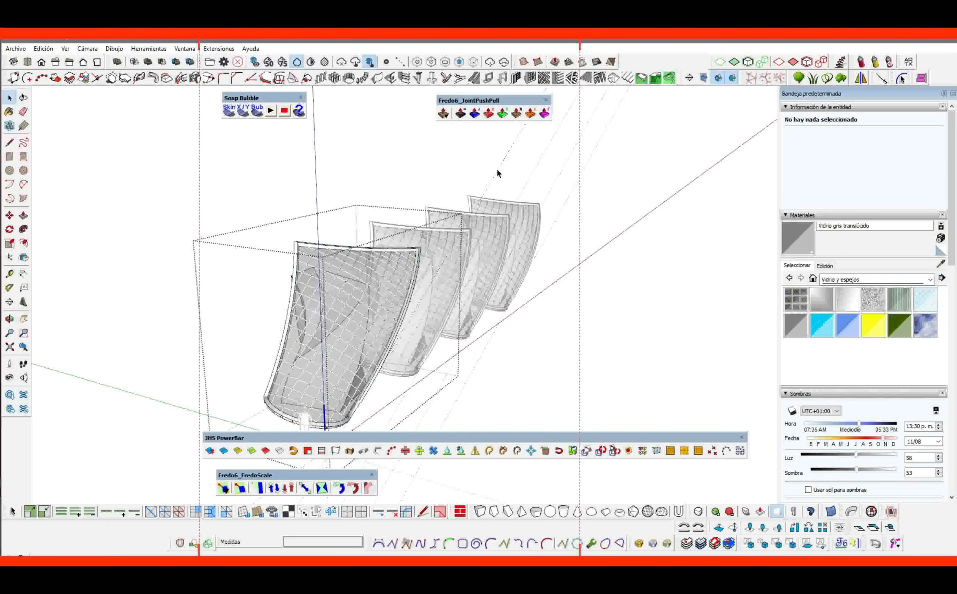
left_click(497, 171)
key("Escape")
key("Escape")
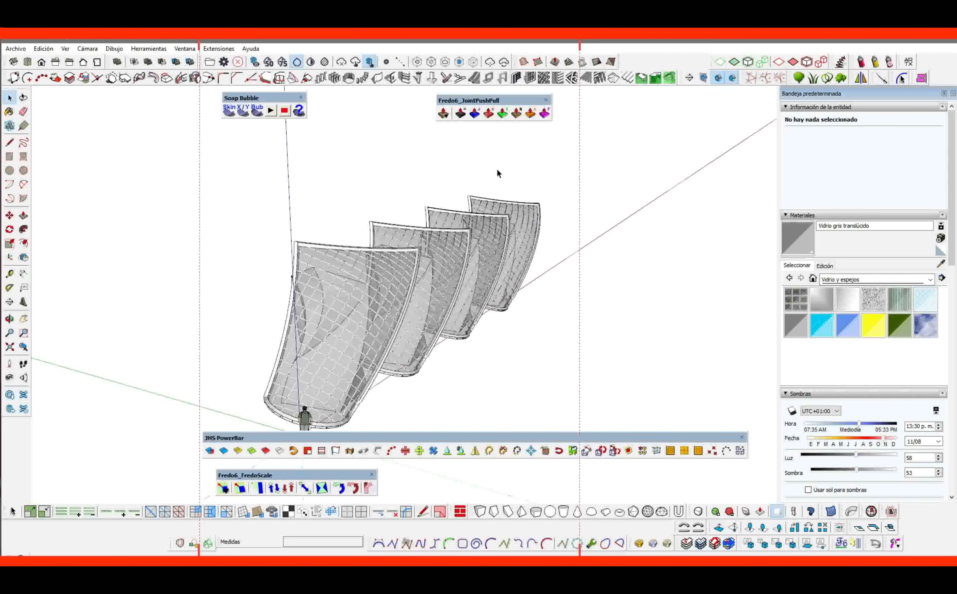
Draw a rectangle of about 360 m² on the ground beneath the whole row of pavilions.
middle_click_drag(496, 173, 325, 293)
key("r")
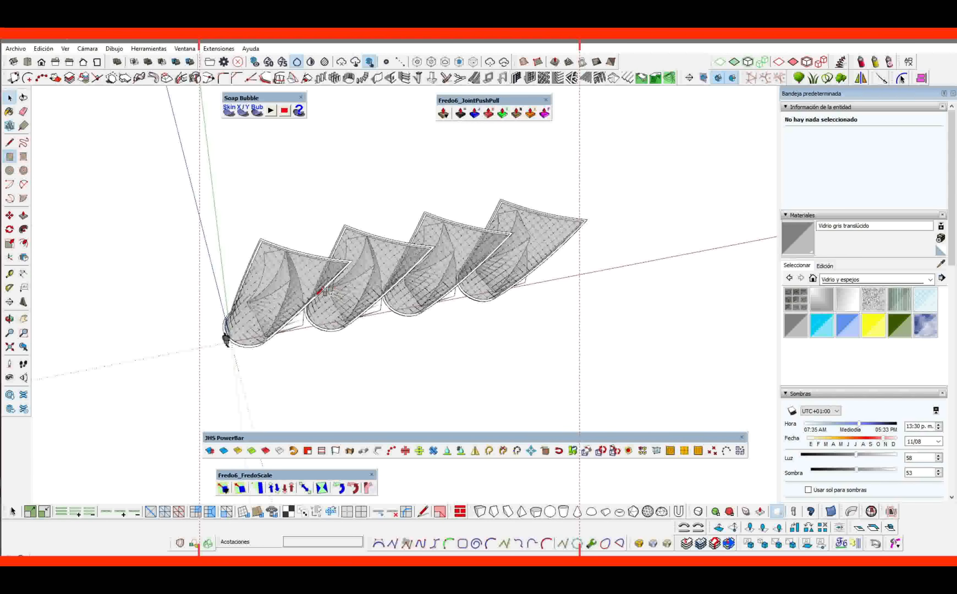
mouse_move(252, 290)
middle_mouse_down()
mouse_move(275, 290)
mouse_move(242, 297)
middle_mouse_up()
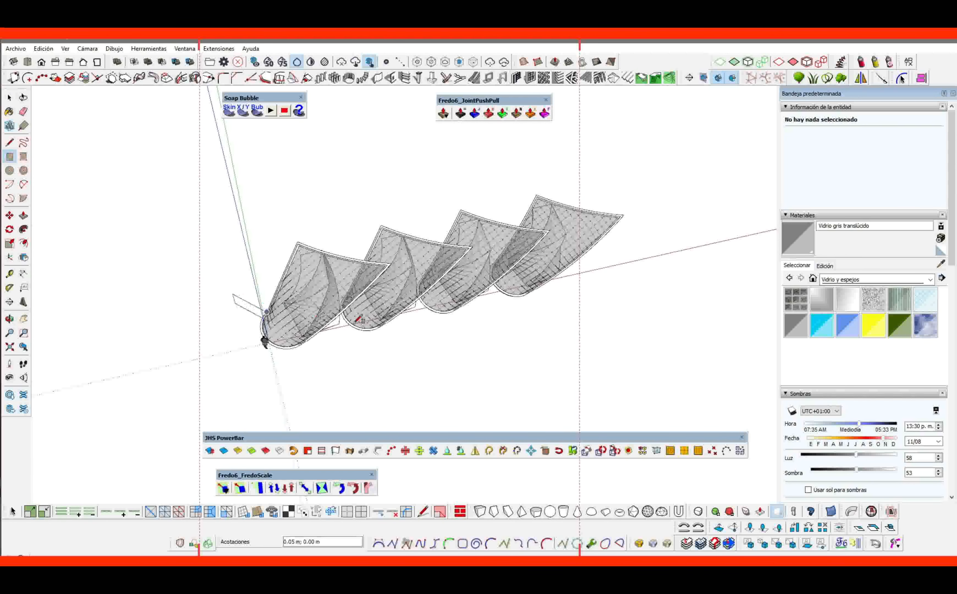
middle_click_drag(444, 312, 410, 308)
Push the ground rectangle down about 0.19 m to form a slab and make the slab a group.
key("p")
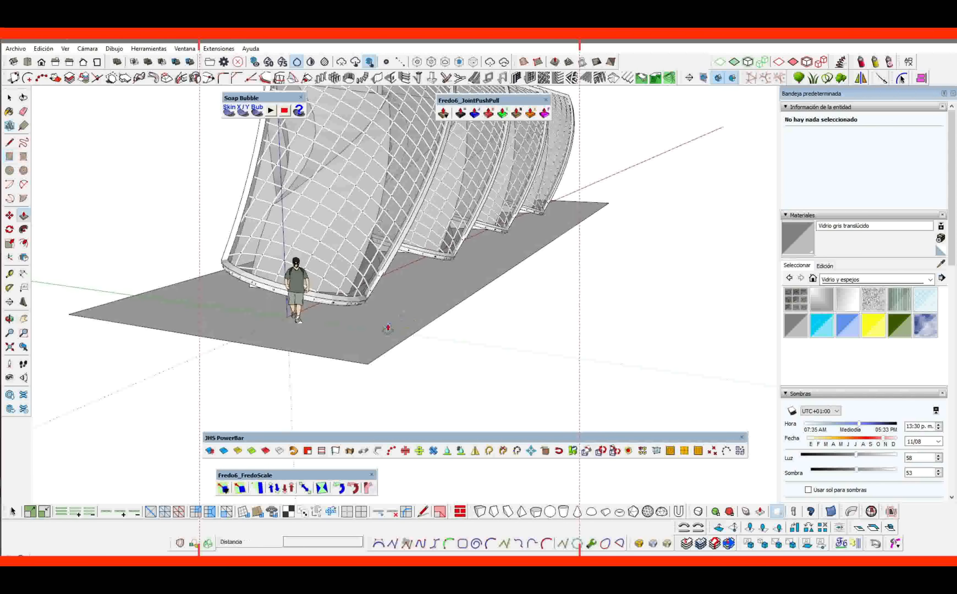
left_click(392, 325)
left_click(393, 332)
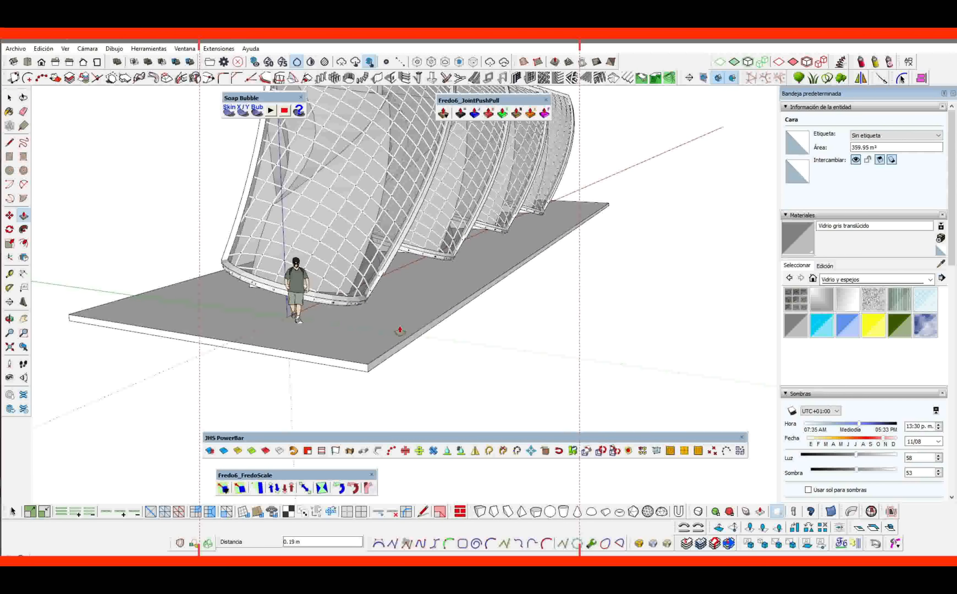
key("space")
right_click(342, 331)
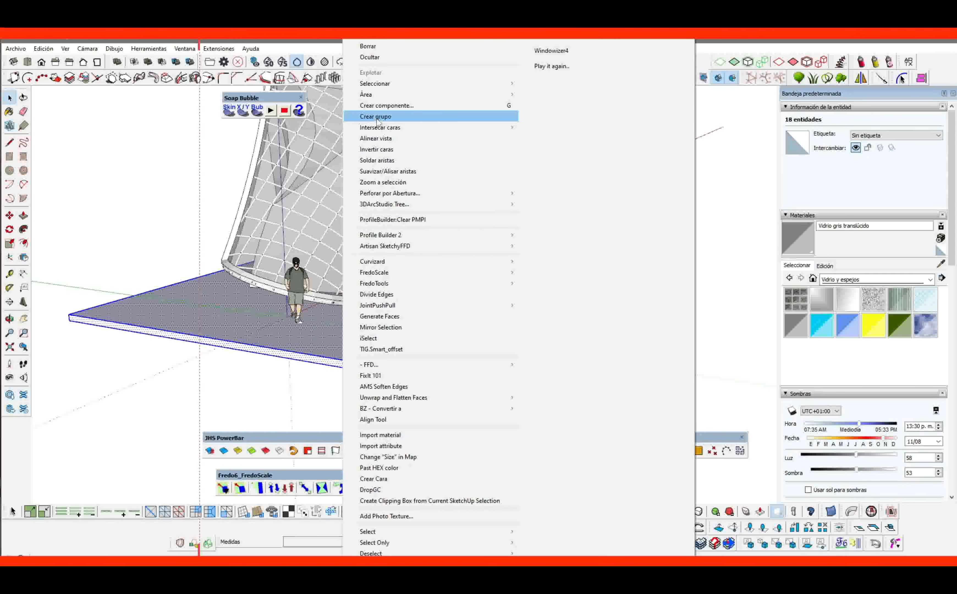
left_click(400, 234)
Inside the pavilion component, draw a line about 5.49 m long from the border frame's upper inner corner to the twisted volume.
middle_click_drag(400, 234, 380, 271, "shift")
left_click(525, 335)
middle_click_drag(322, 187, 282, 245, "shift")
scroll(347, 254, "up", 3)
scroll(282, 244, "up", 3)
scroll(250, 239, "up", 3)
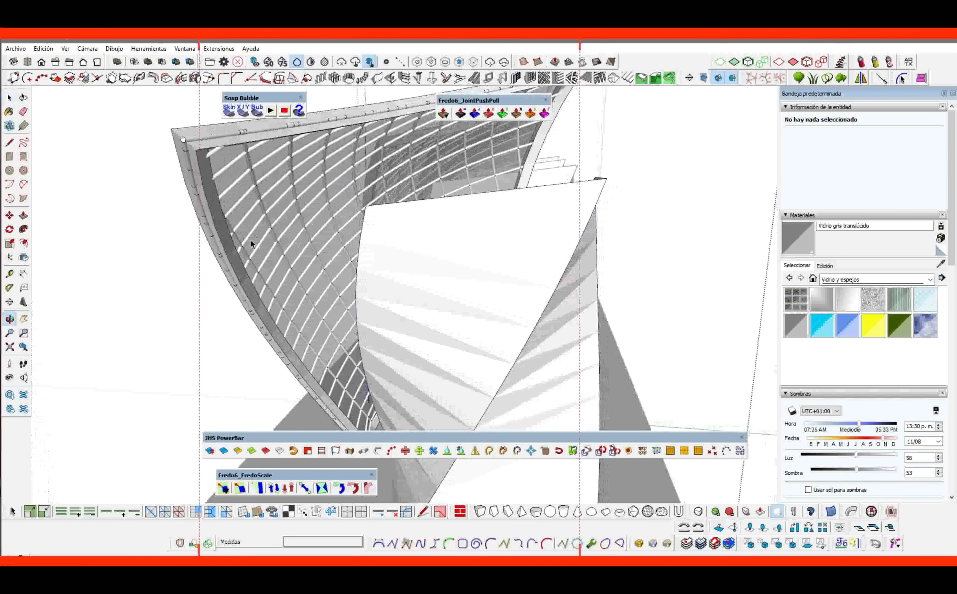
left_click(228, 256)
middle_click_drag(228, 255, 247, 257)
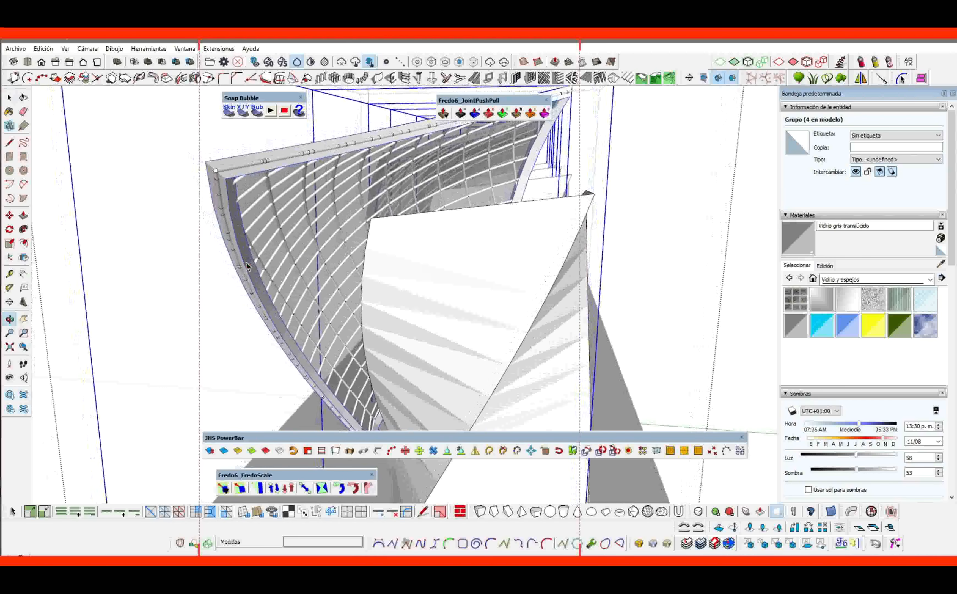
left_click(412, 261)
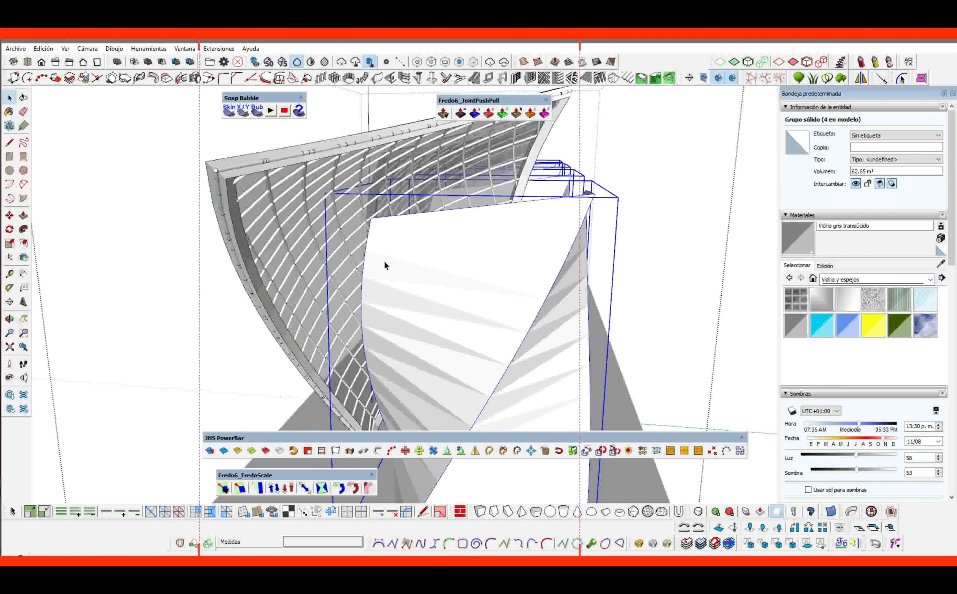
key("l")
scroll(232, 184, "up", 2)
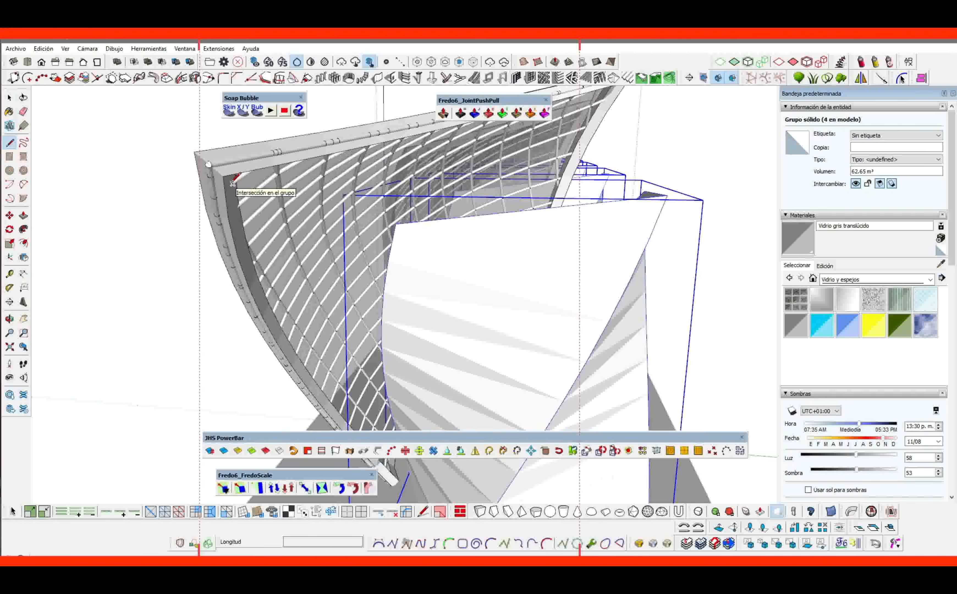
left_click(233, 183)
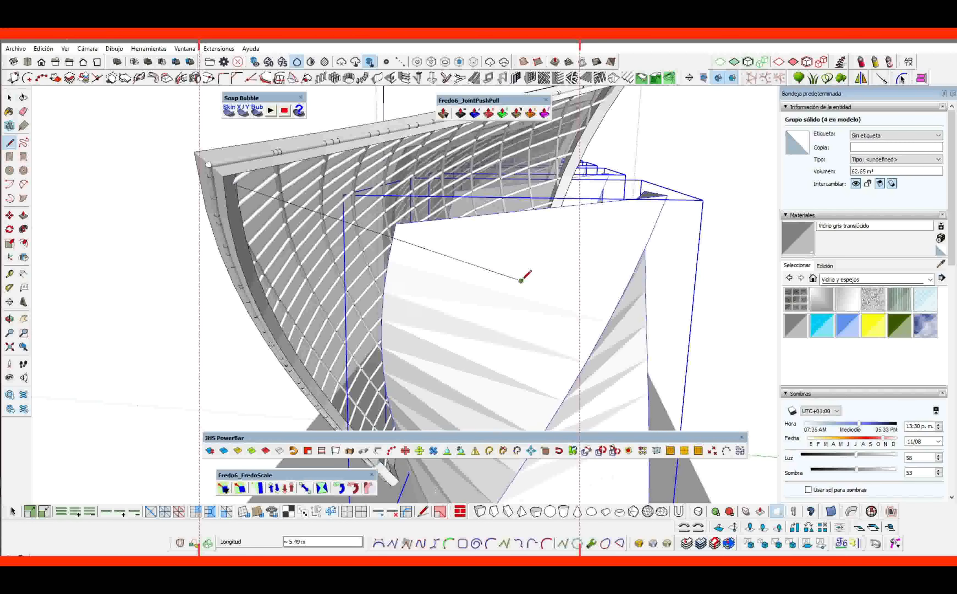
left_click(521, 280)
Extrude a Central(Plan) aligned rectangular profile, 0.20 m wide and 0.20 m high, along the new line as a strut.
key("space")
left_click(471, 262)
mouse_move(471, 263)
middle_mouse_down("shift")
mouse_move(435, 271)
mouse_move(478, 272)
middle_mouse_up("shift")
left_click(351, 452)
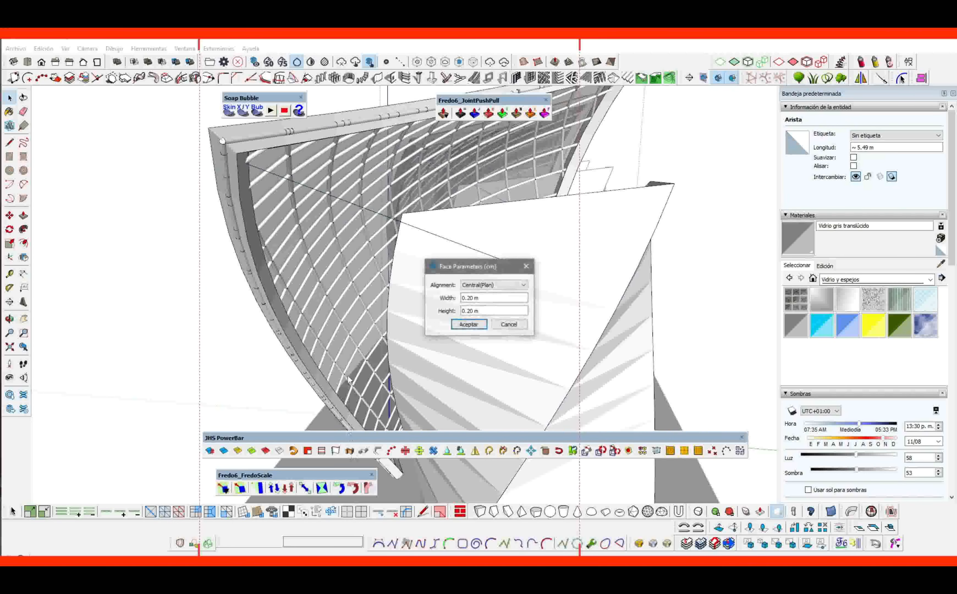
left_click(471, 325)
left_click(459, 317)
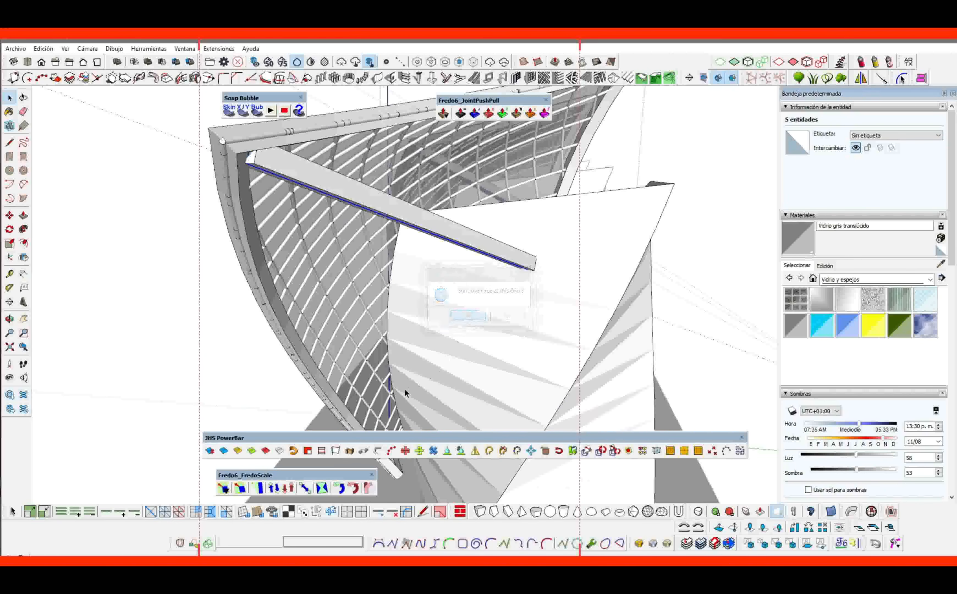
Push/Pull the upper strut's end about 0.14 m into the border frame and adjust its opposite end at the twisted volume.
scroll(297, 207, "down", 2)
scroll(260, 173, "up", 4)
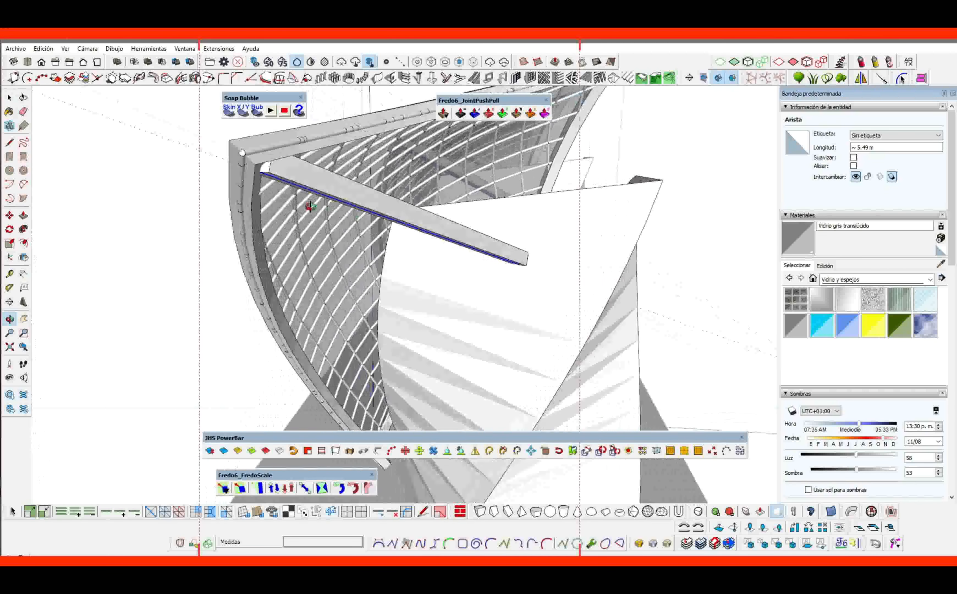
triple_click(252, 168)
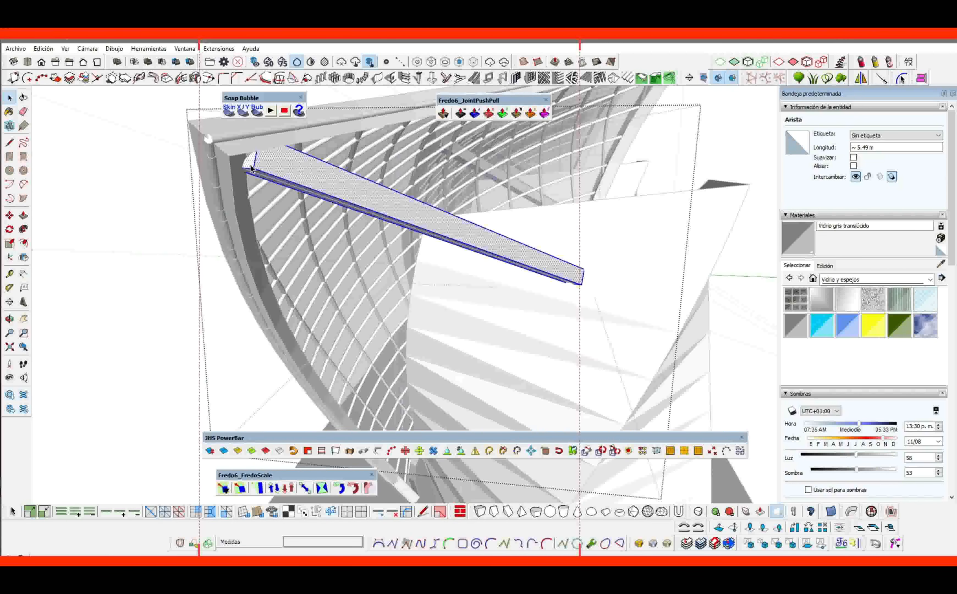
key("p")
left_click(248, 167)
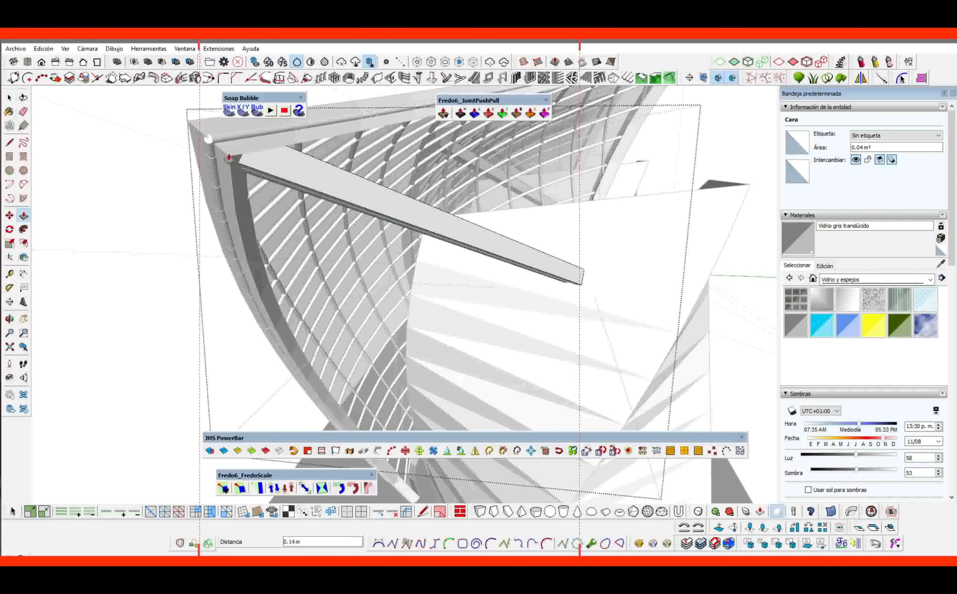
left_click(581, 277)
Draw a line about 2.43 m long from the frame's lower part to the twisted volume and extrude a 0.20 × 0.20 m Central(Plan) profile along it.
middle_click_drag(580, 277, 297, 370)
scroll(297, 369, "up", 1)
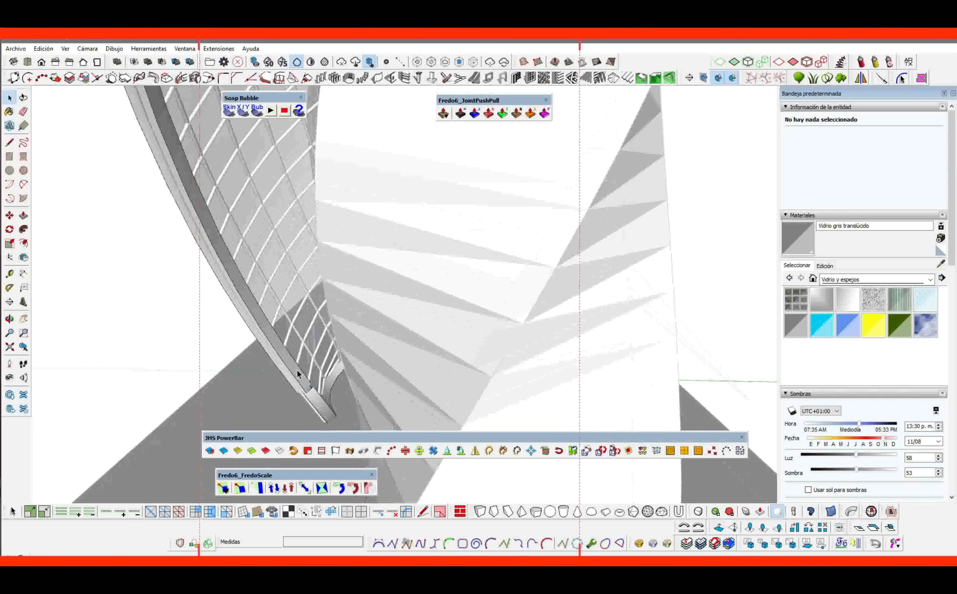
key("l")
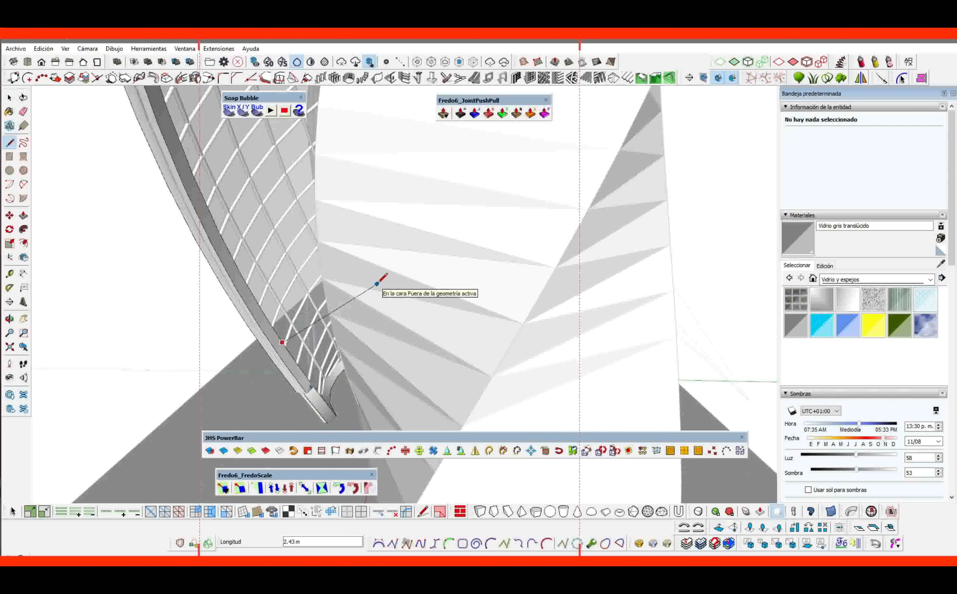
left_click(341, 304)
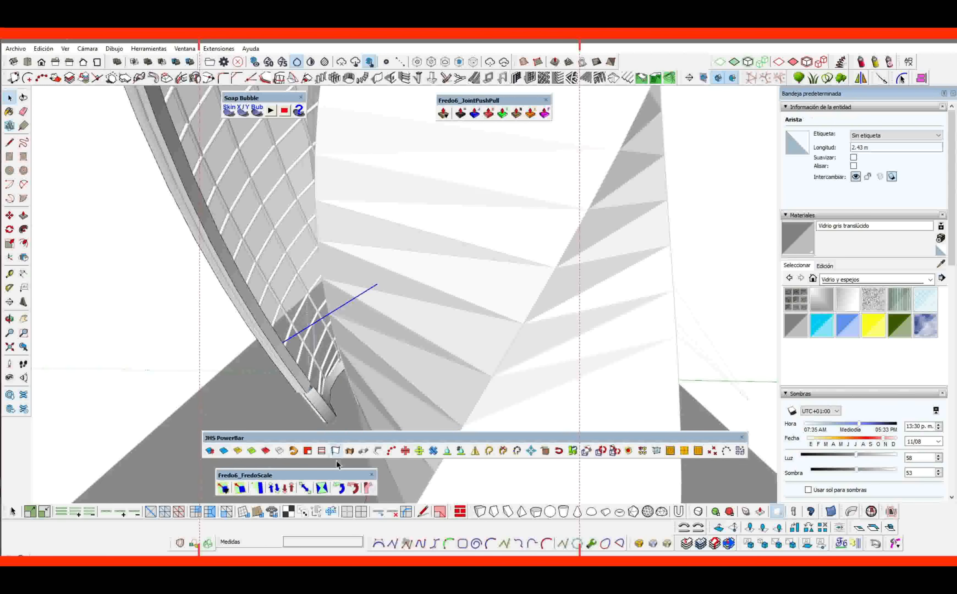
left_click(348, 451)
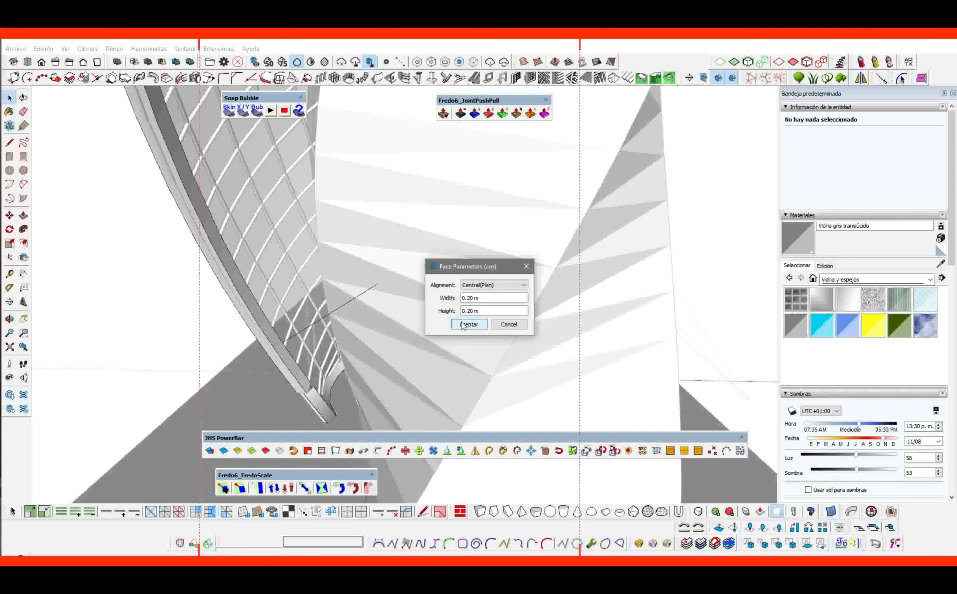
left_click(462, 326)
left_click(466, 317)
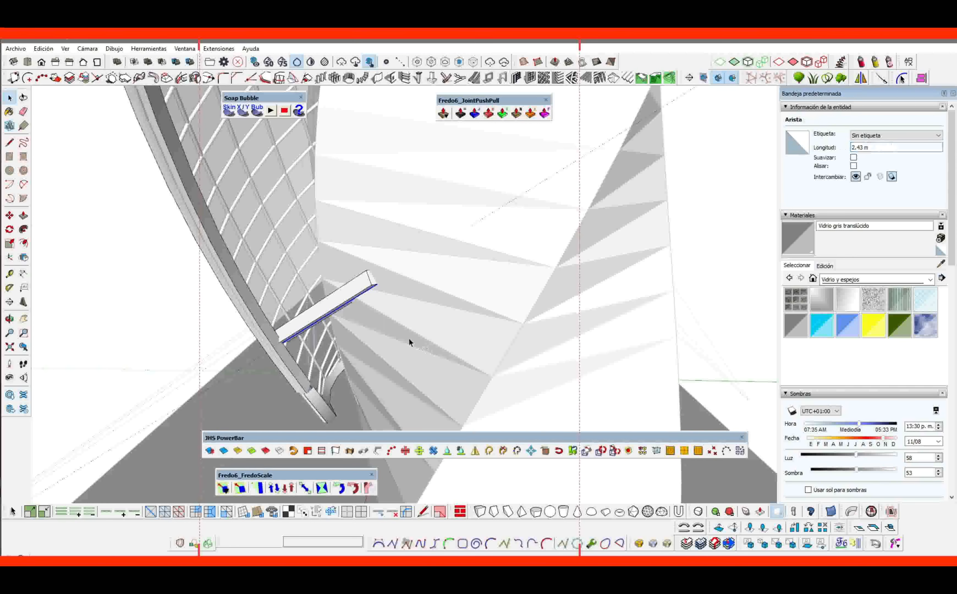
Shorten the lower strut with Push/Pull at its end facing the twisted volume.
left_click(374, 276)
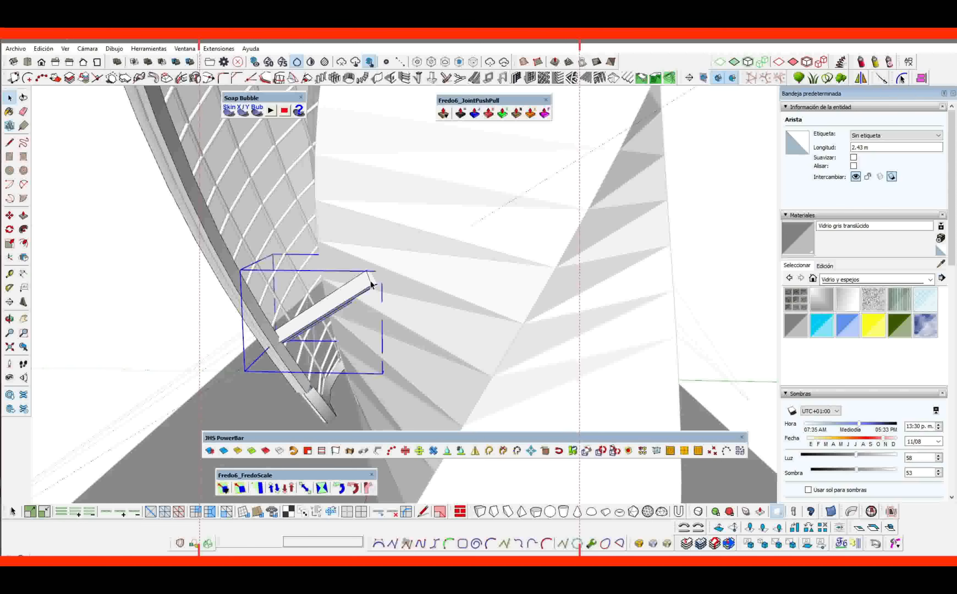
key("p")
left_click(371, 282)
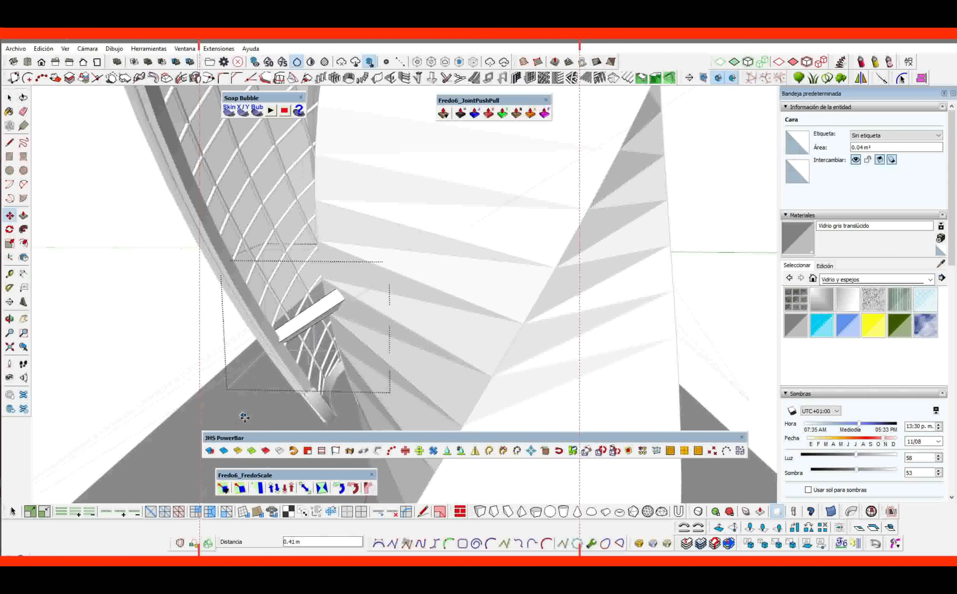
key("space")
Draw a line about 3.74 m long from the border frame's other upper corner down to the twisted volume.
scroll(243, 419, "down", 5)
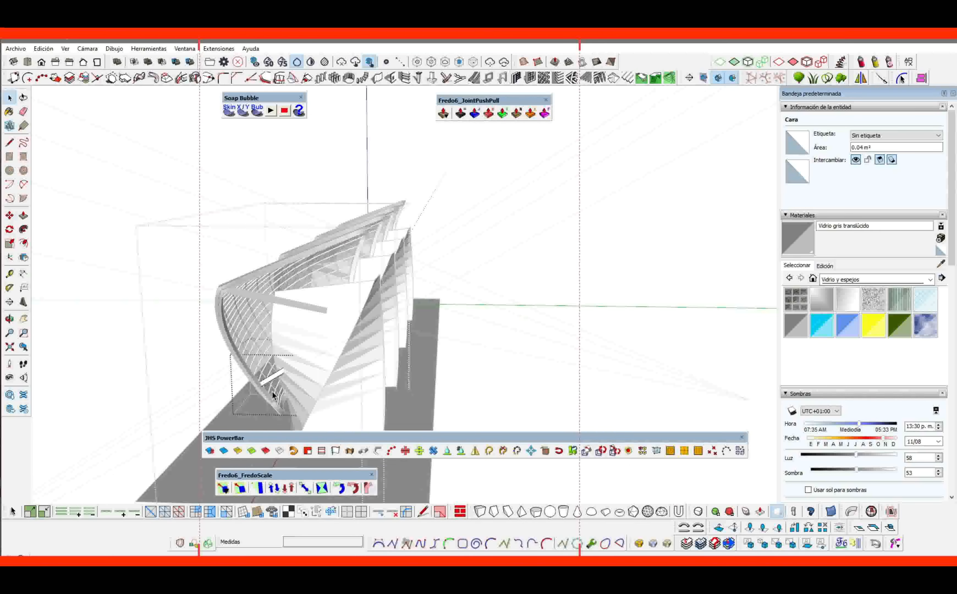
middle_click_drag(272, 391, 255, 375)
scroll(256, 375, "up", 3)
middle_click_drag(314, 338, 233, 353, "shift")
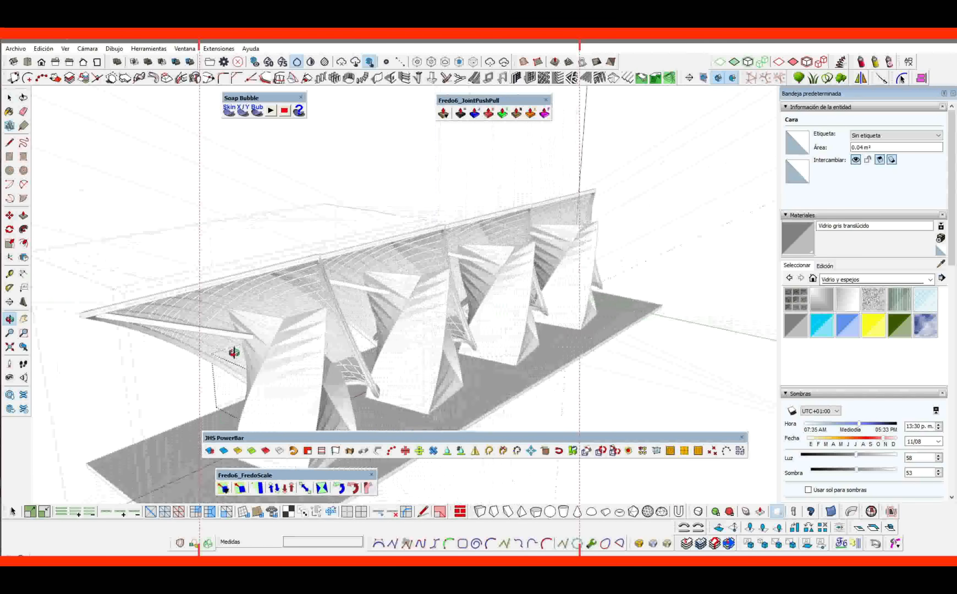
middle_click_drag(271, 318, 373, 294, "shift")
scroll(315, 290, "up", 6)
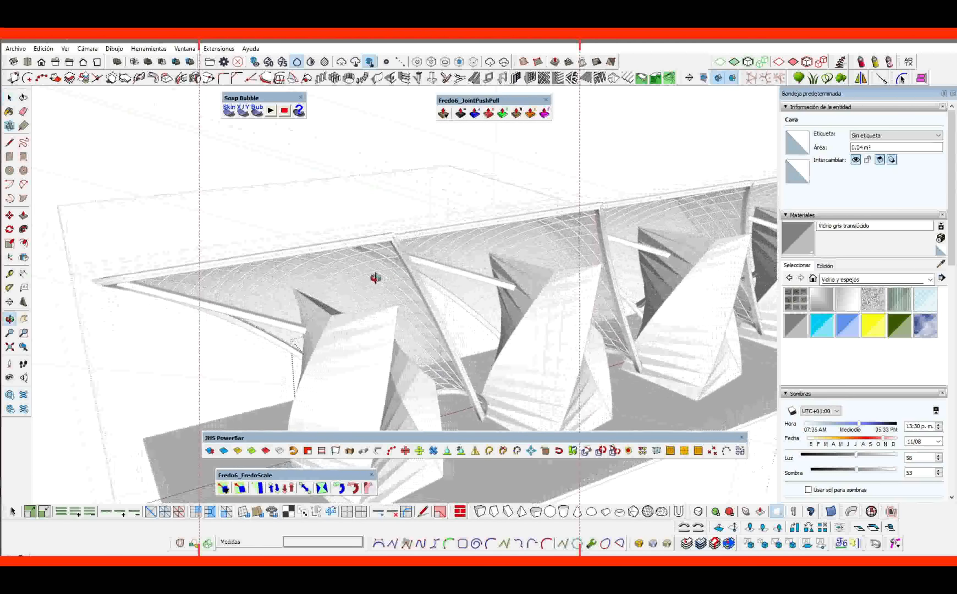
scroll(372, 228, "up", 4)
key("l")
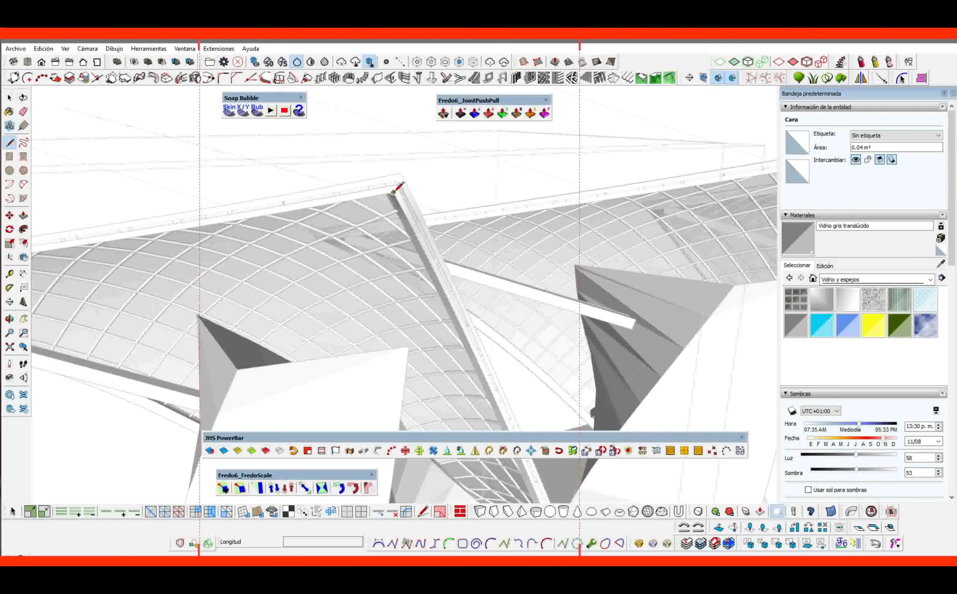
scroll(390, 196, "up", 3)
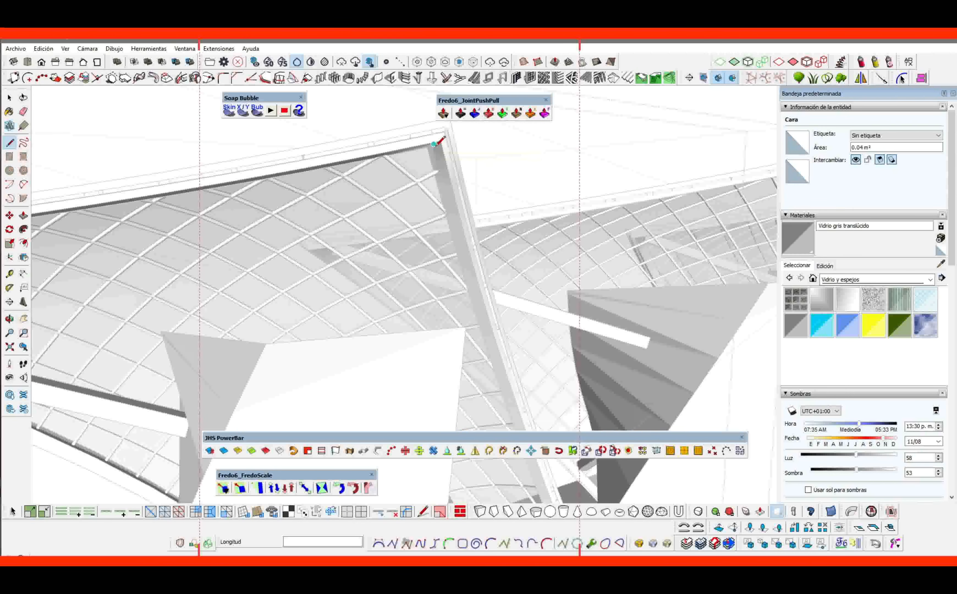
left_click(434, 143)
scroll(299, 324, "down", 4)
middle_click_drag(299, 324, 275, 350)
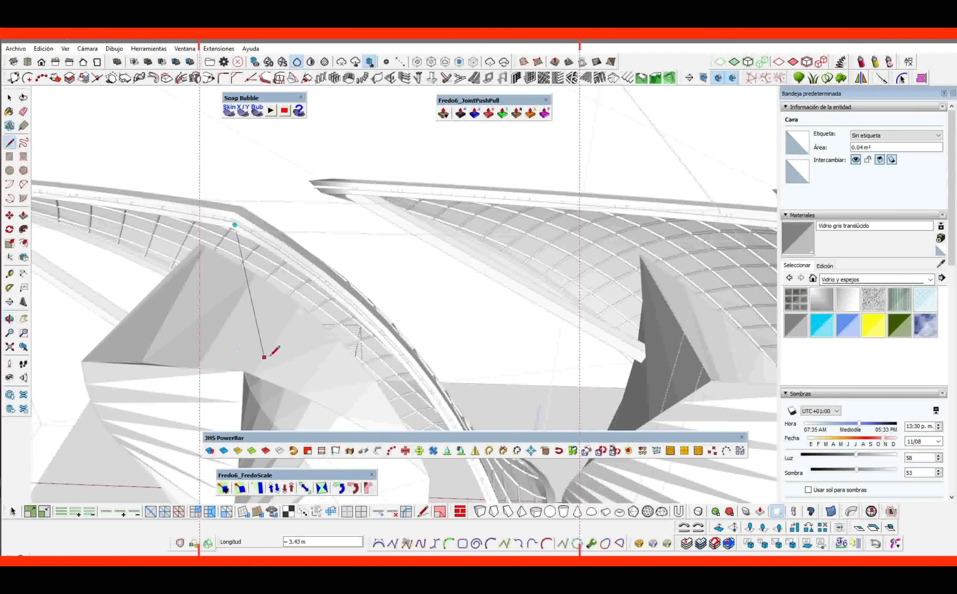
left_click(258, 365)
key("space")
scroll(273, 288, "up", 4)
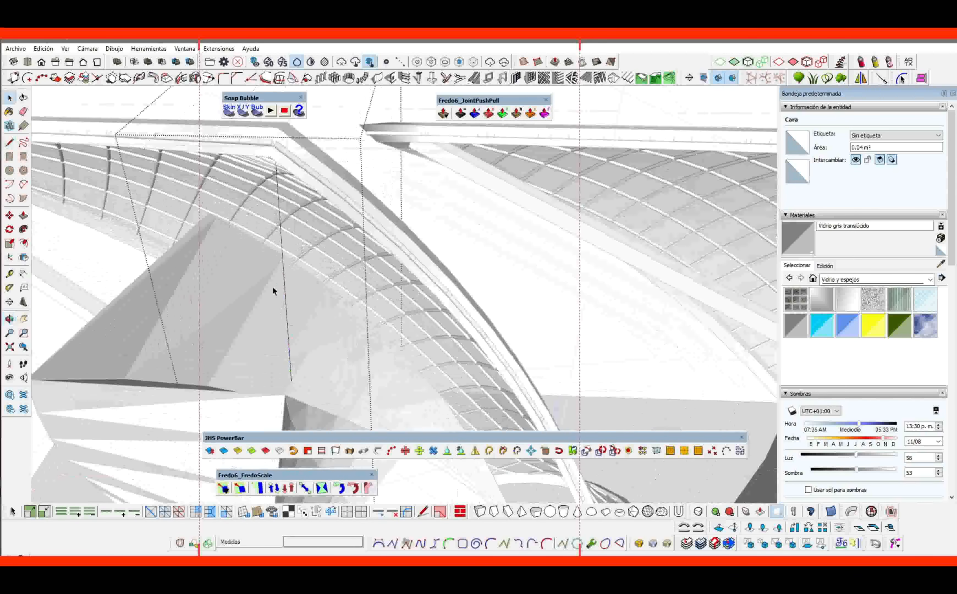
Extrude a Central(Plan) aligned profile, 0.20 m wide and 0.20 m high, along the upper corner line as a strut.
left_click(281, 251)
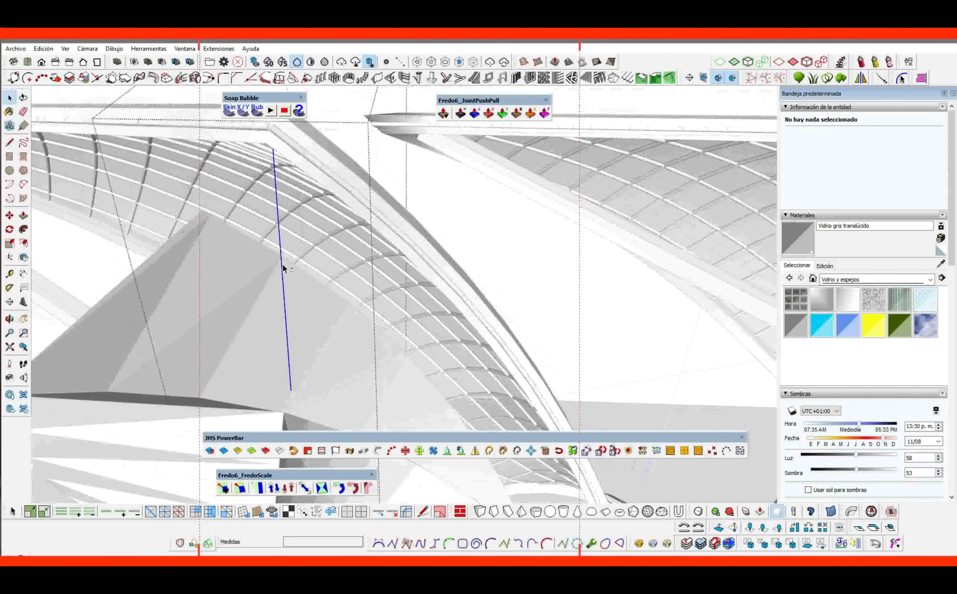
middle_click_drag(281, 251, 391, 455)
left_click(338, 448)
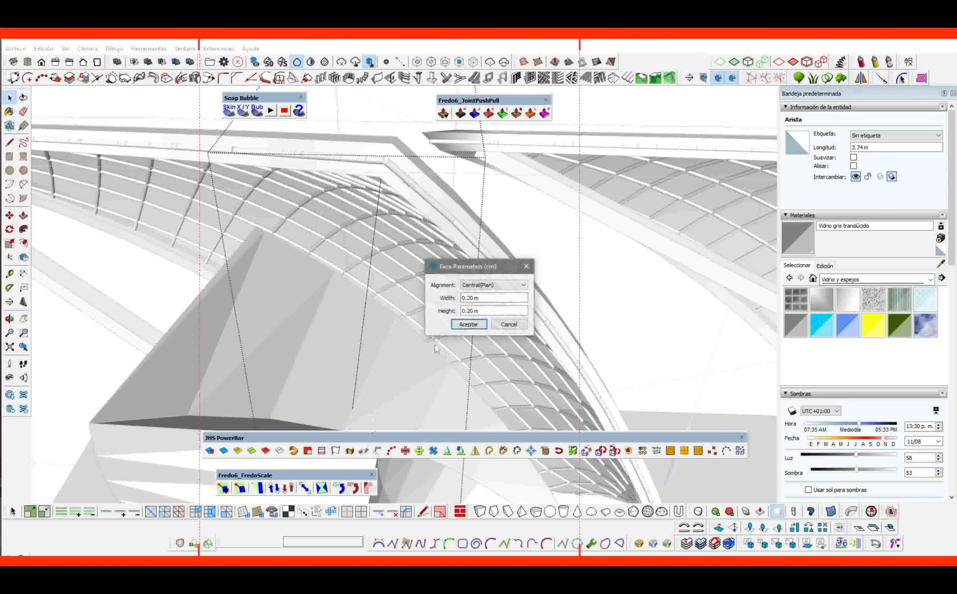
left_click(466, 325)
left_click(455, 315)
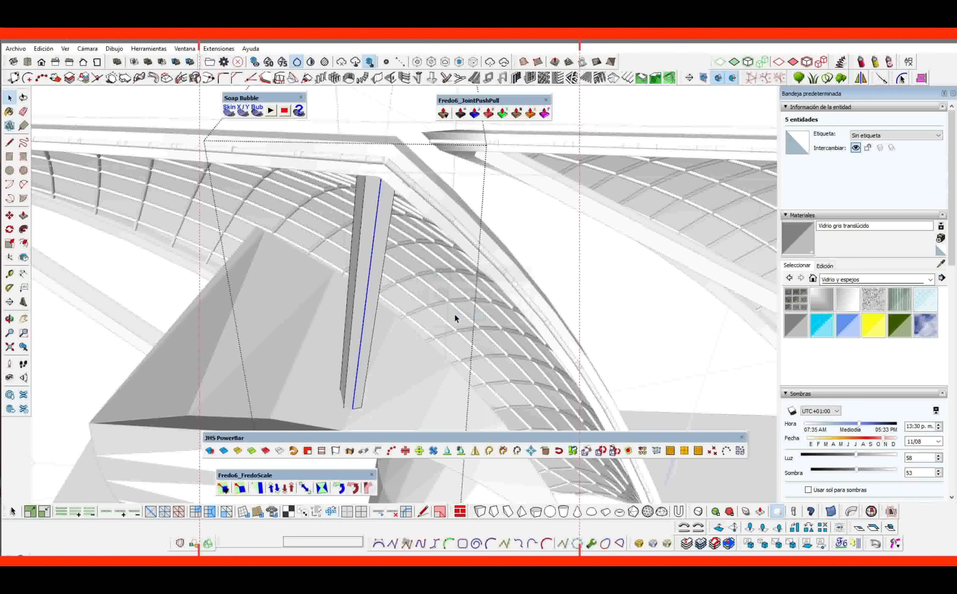
Draw a line about 2.01 m long from the lower end of the frame's sloping member to the twisted volume.
middle_click_drag(455, 313, 532, 359)
scroll(533, 359, "down", 4)
scroll(482, 295, "up", 7)
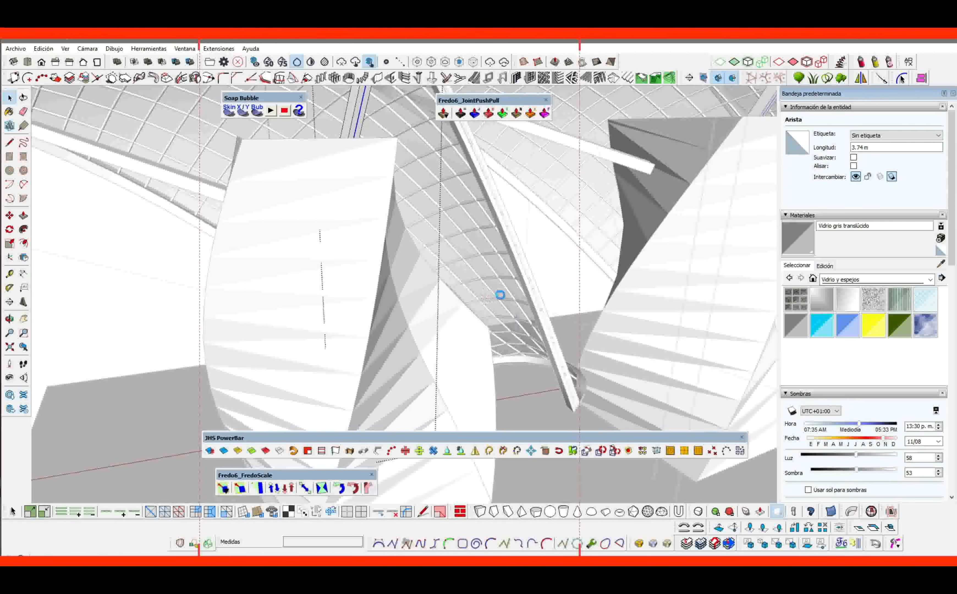
key("l")
scroll(566, 324, "up", 3)
middle_click_drag(576, 368, 452, 317)
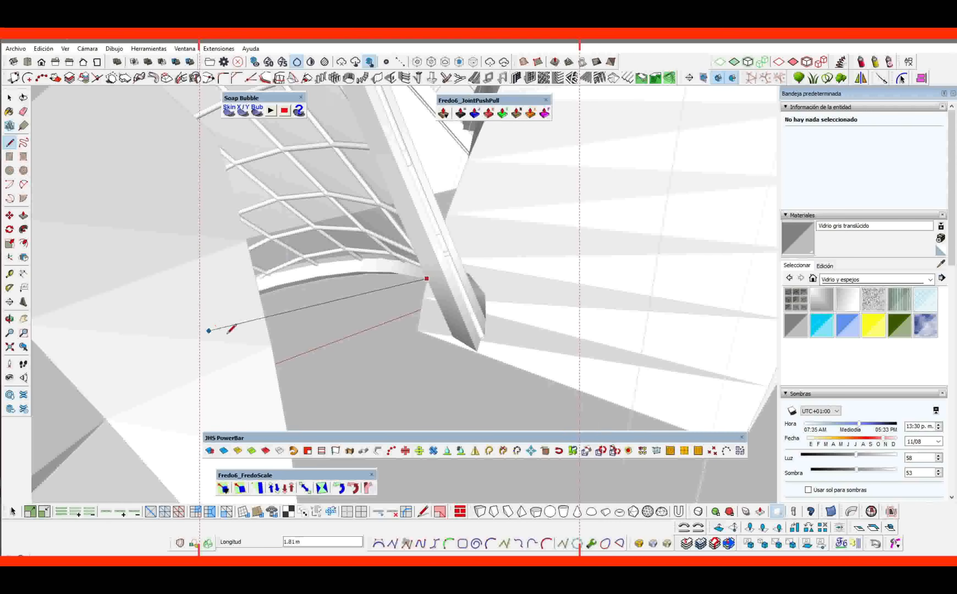
middle_click_drag(228, 333, 271, 319)
left_click(256, 318)
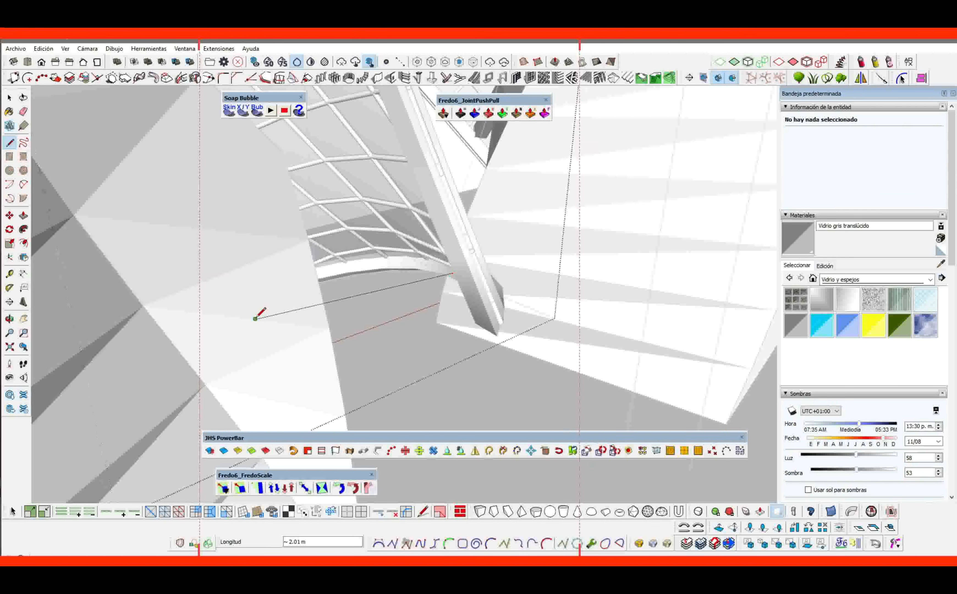
Extrude a 0.20 × 0.20 m Central(Plan) profile along the lower line, accepting the proposed start end.
key("space")
left_click(335, 301)
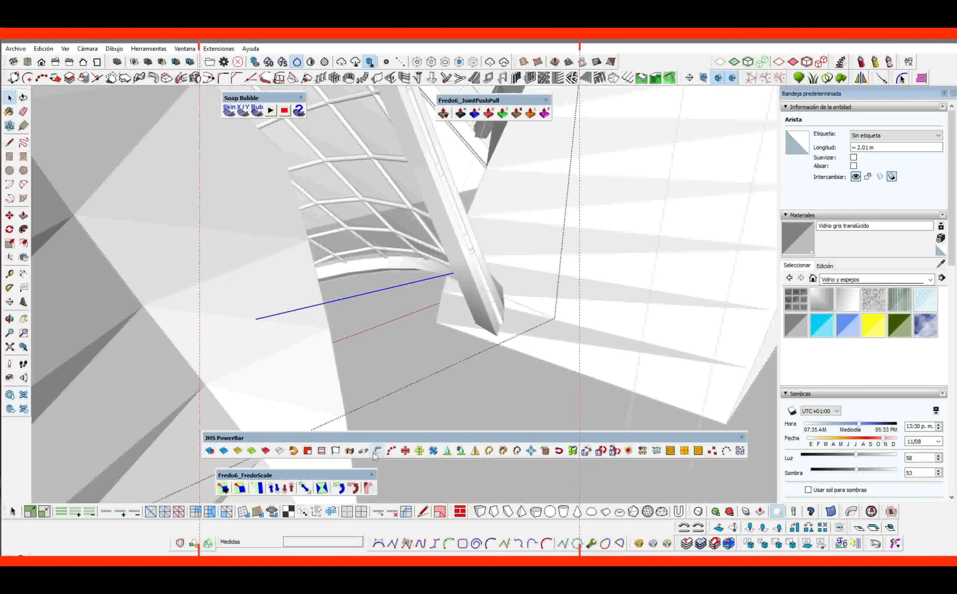
left_click(354, 453)
left_click(466, 323)
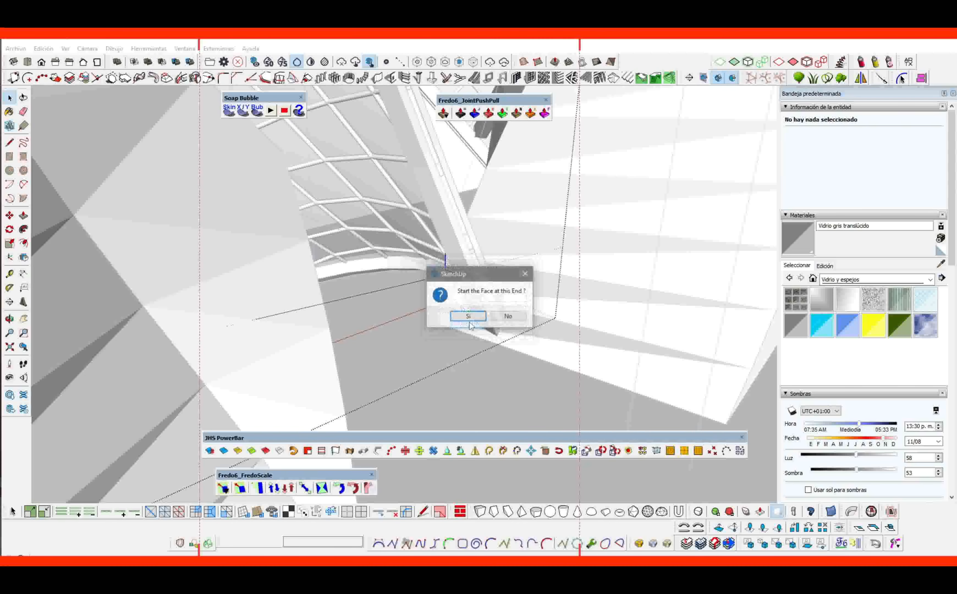
left_click(469, 316)
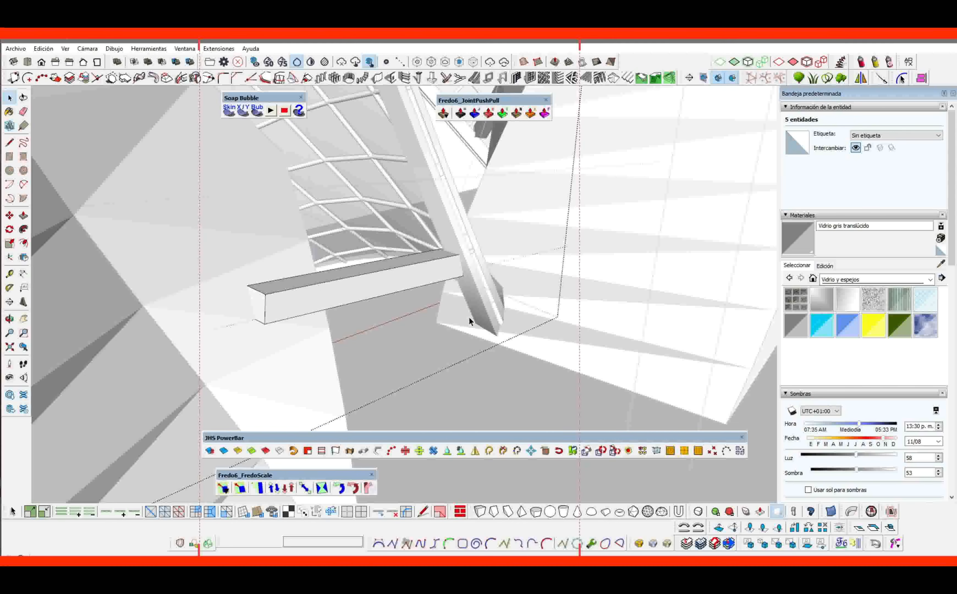
Move the new lower strut's end face about 0.38 m so that it sits inside the twisted volume.
left_click(263, 306)
double_click(262, 306)
left_click(259, 308)
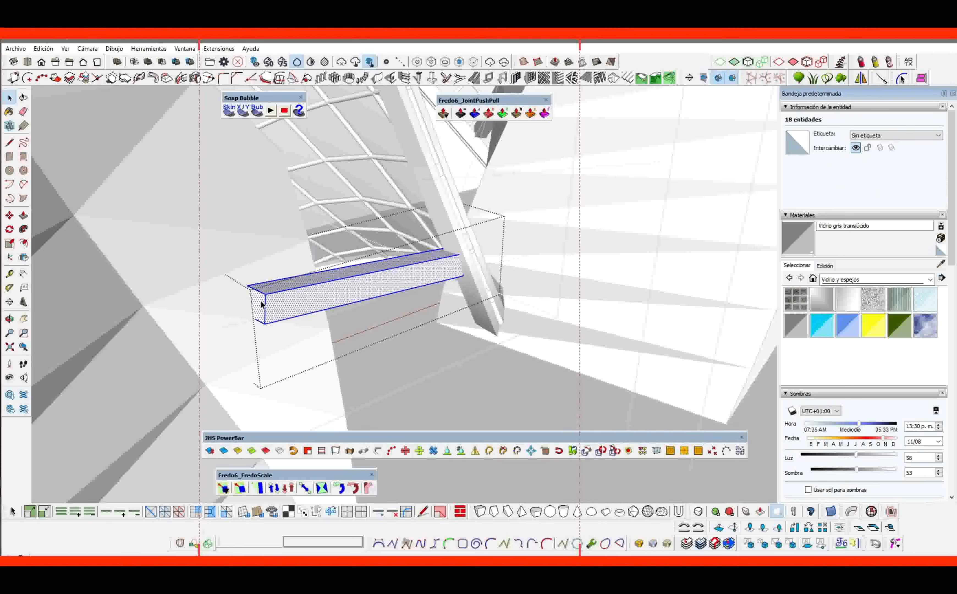
key("m")
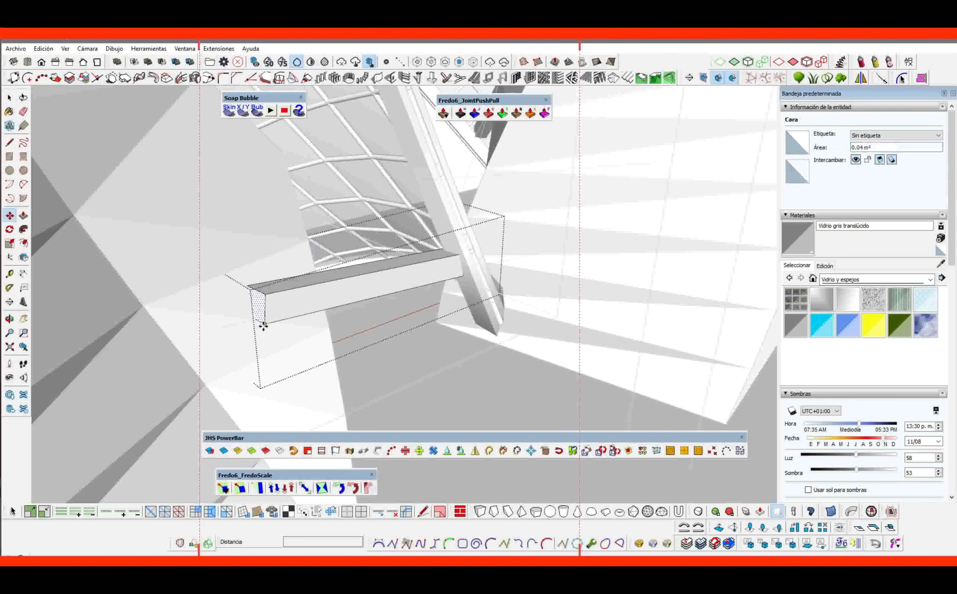
left_click(385, 380)
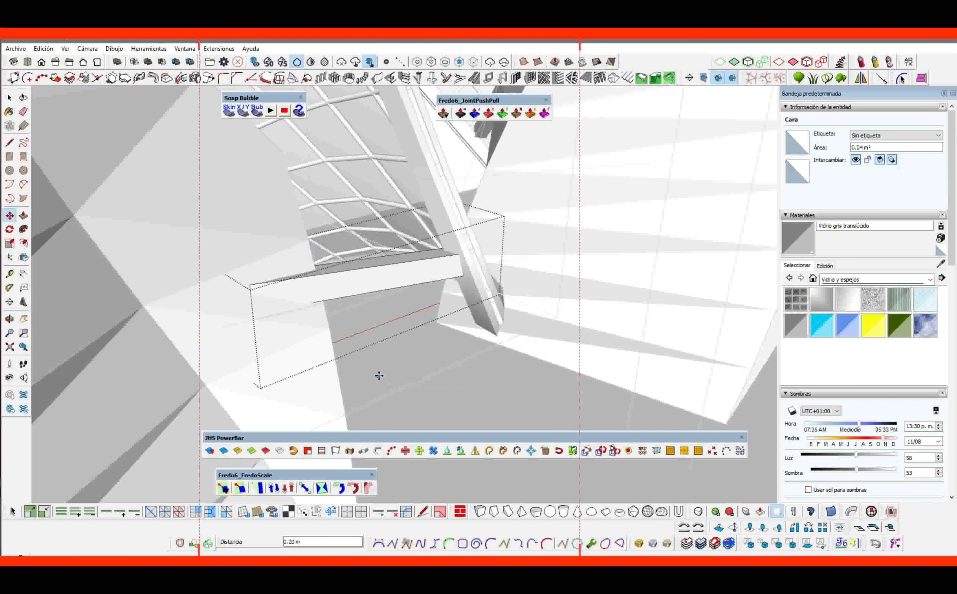
left_click(371, 366)
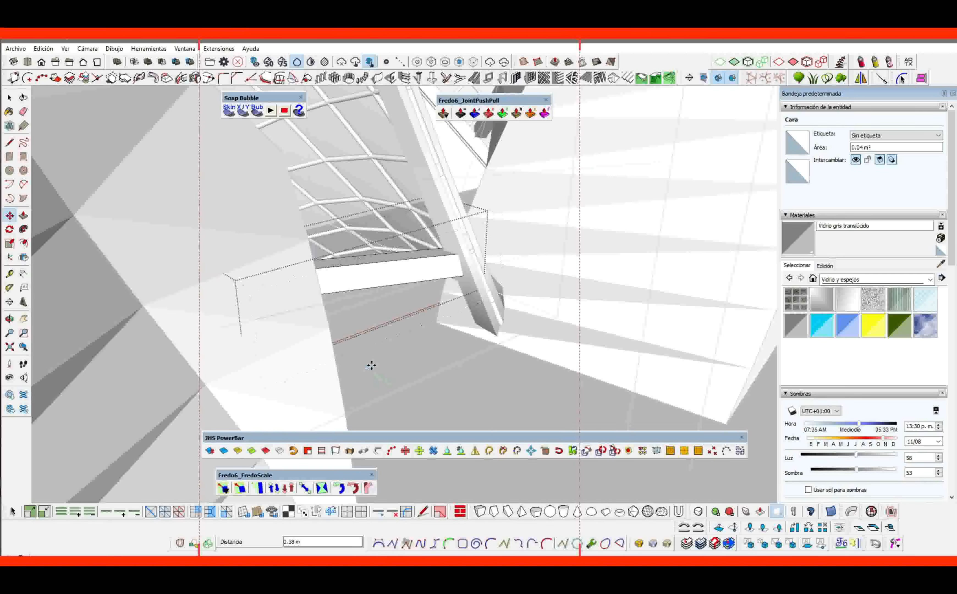
key("space")
Leave the component's editing and check the struts on all four pavilions from both sides of the row.
scroll(372, 365, "down", 7)
middle_click_drag(390, 324, 521, 354)
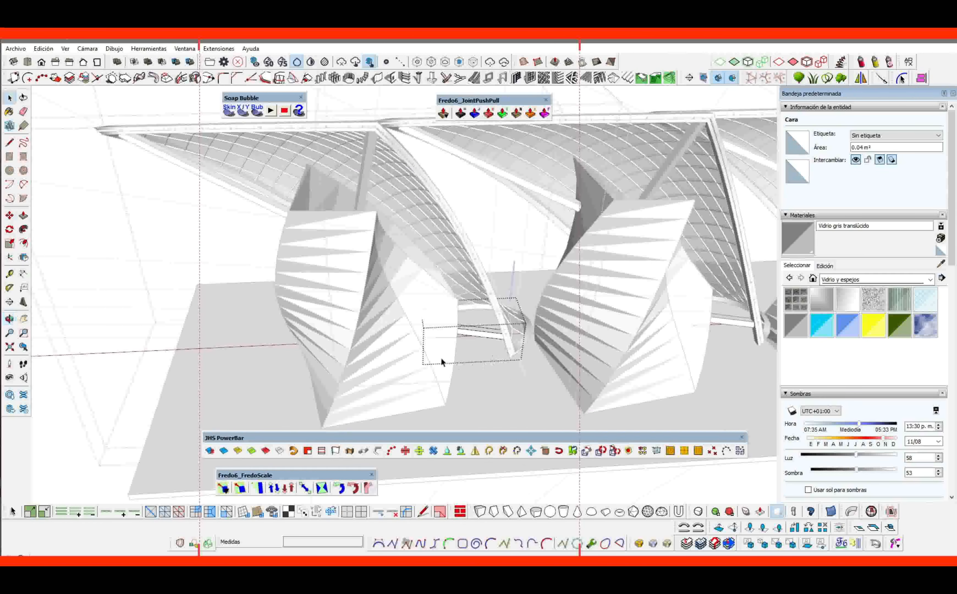
scroll(441, 358, "down", 3)
middle_click_drag(441, 358, 442, 320)
key("Escape")
key("Escape")
key("Escape")
scroll(315, 311, "down", 4)
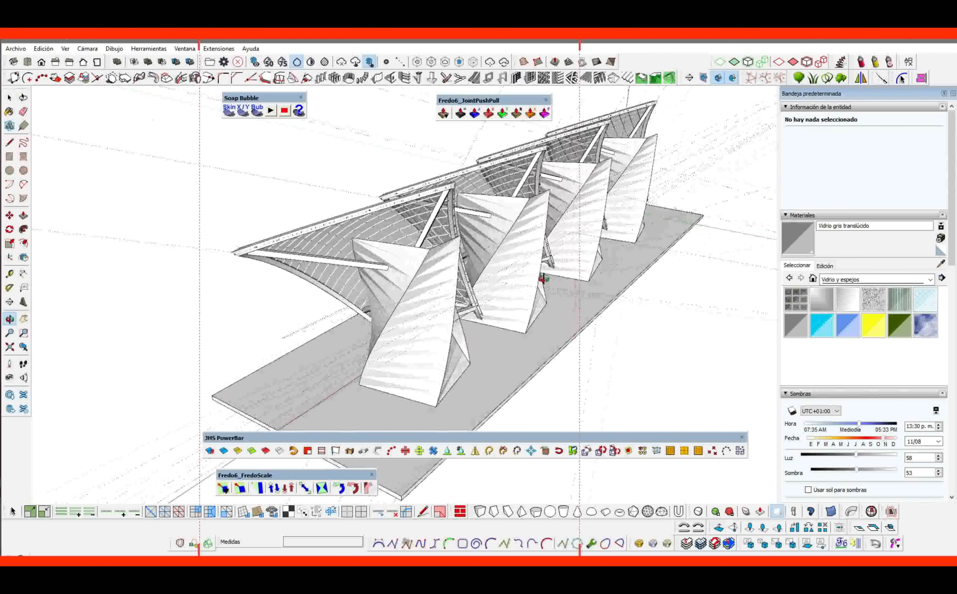
middle_click_drag(315, 311, 297, 365)
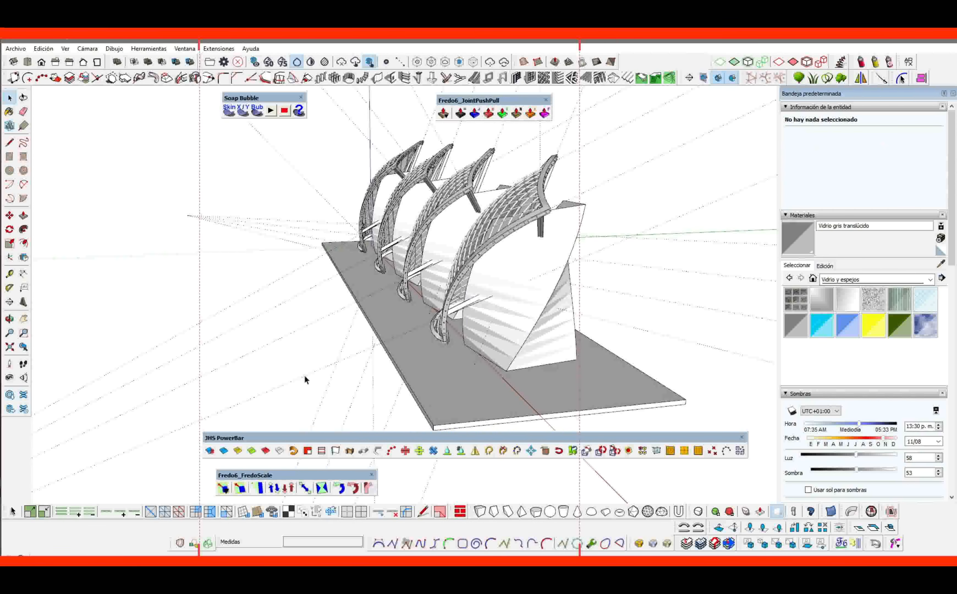
Open the front pavilion component for editing and delete the guide lines running out beside the slab.
double_click(305, 374)
left_click(305, 375)
scroll(306, 375, "down", 3)
scroll(326, 385, "down", 2)
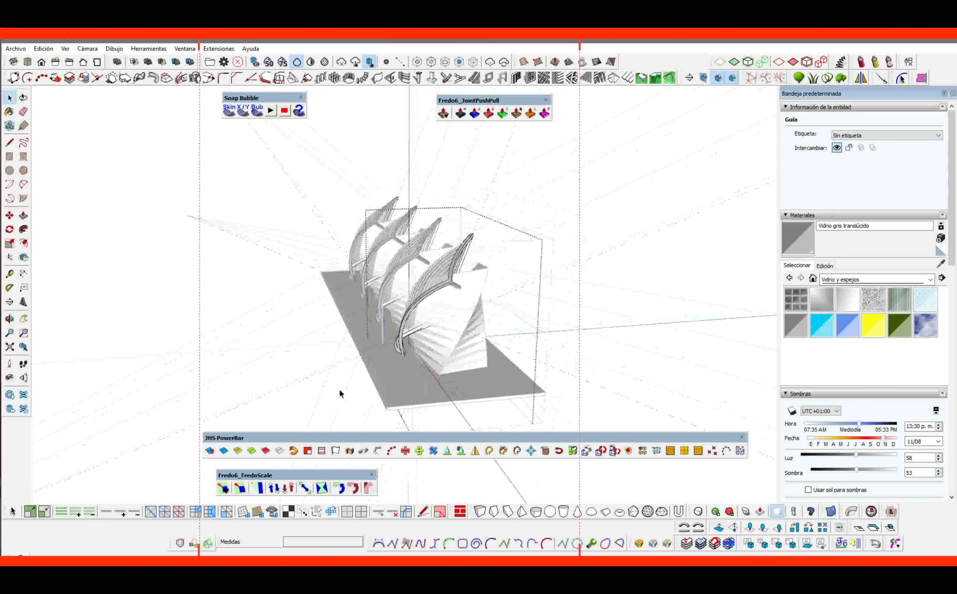
middle_click_drag(339, 388, 365, 246)
scroll(424, 358, "down", 2)
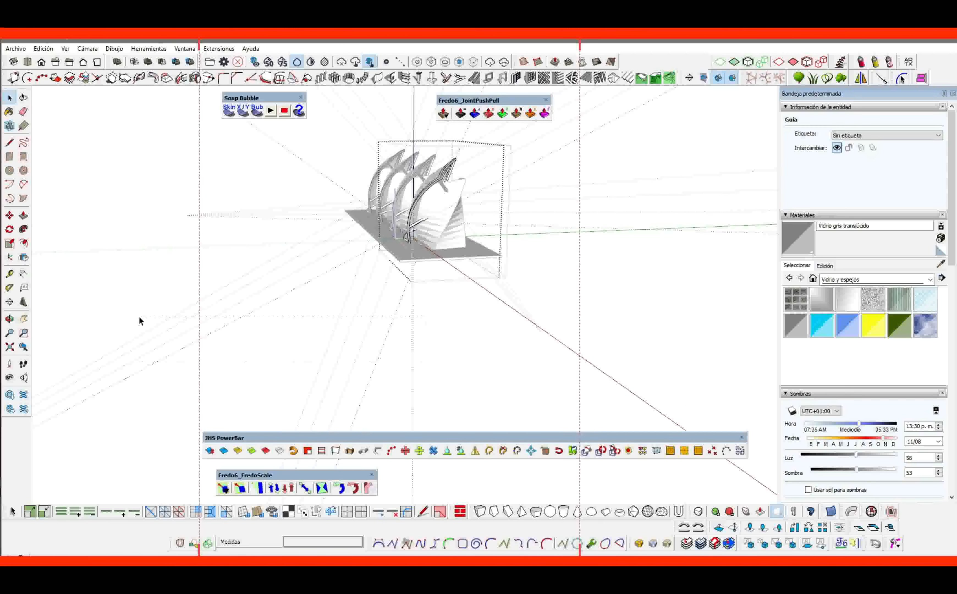
left_click_drag(139, 316, 275, 341)
left_click(335, 314)
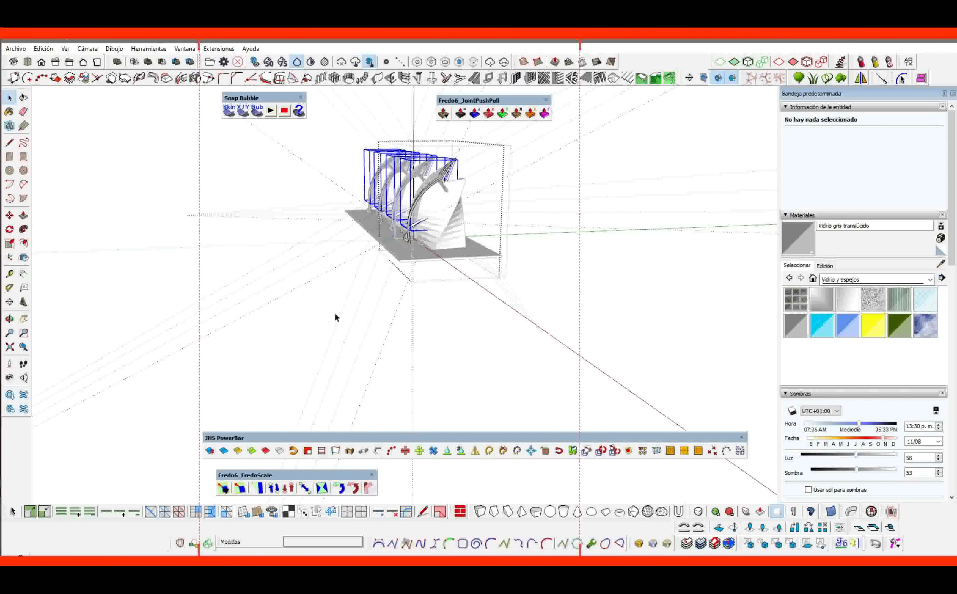
middle_click_drag(366, 304, 422, 202)
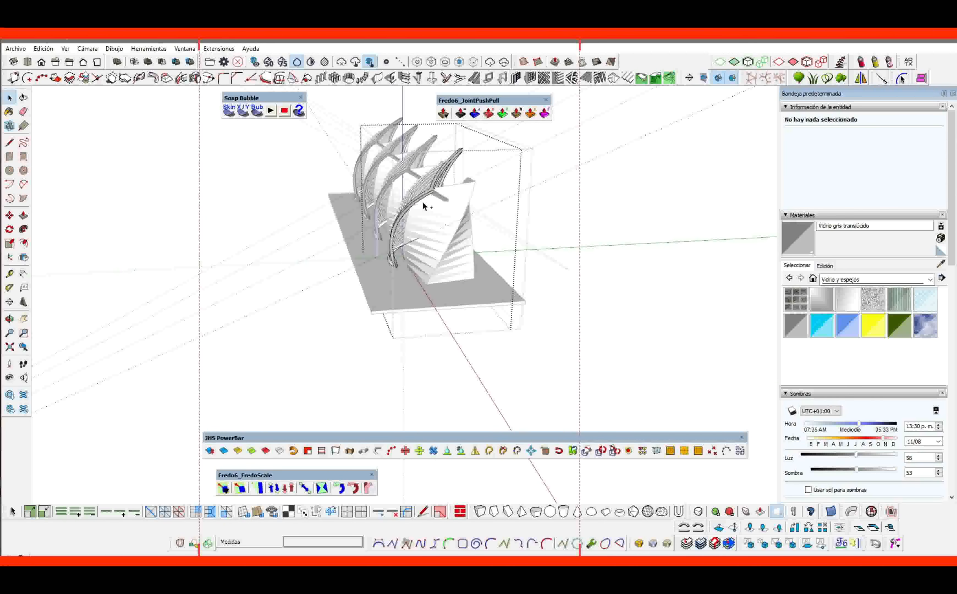
double_click(317, 282)
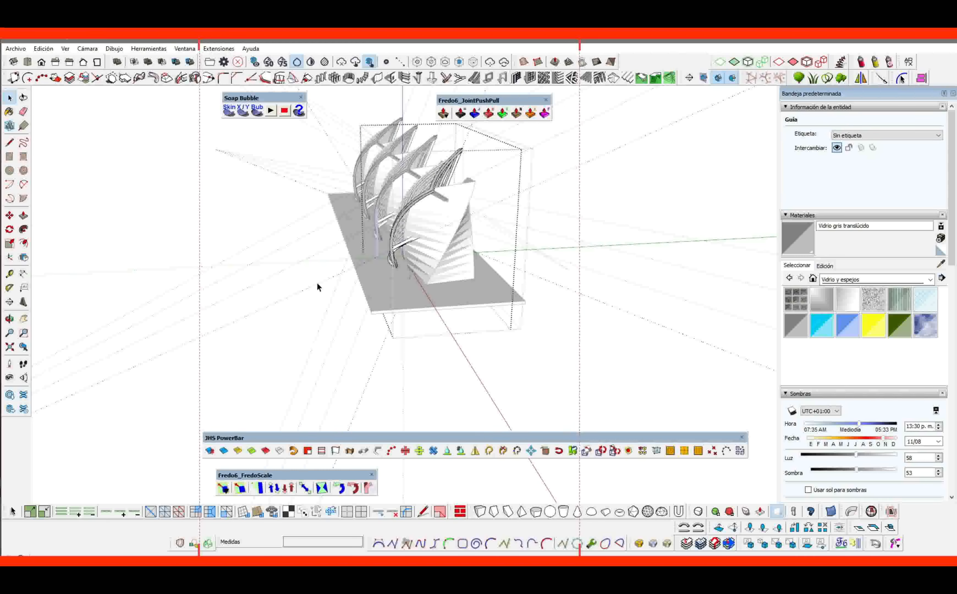
key("Delete")
Open another pavilion copy and delete the guide lines running in front of the slab.
double_click(338, 322)
double_click(338, 322)
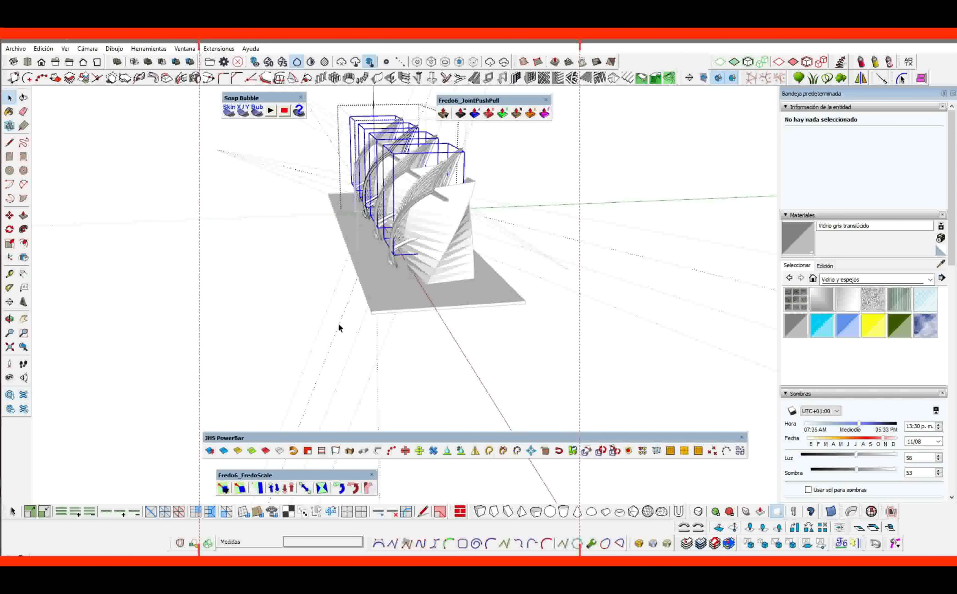
double_click(338, 323)
left_click(338, 322)
key("Delete")
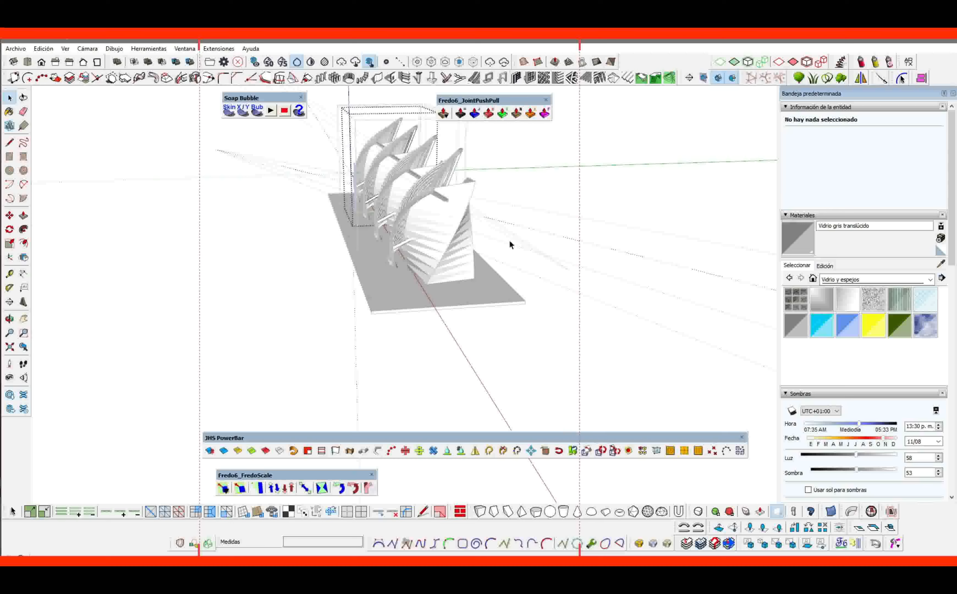
Delete the guide lines crossing the slab's opposite long side, opening the pavilion component that contains them.
left_click(516, 267)
double_click(516, 269)
double_click(516, 269)
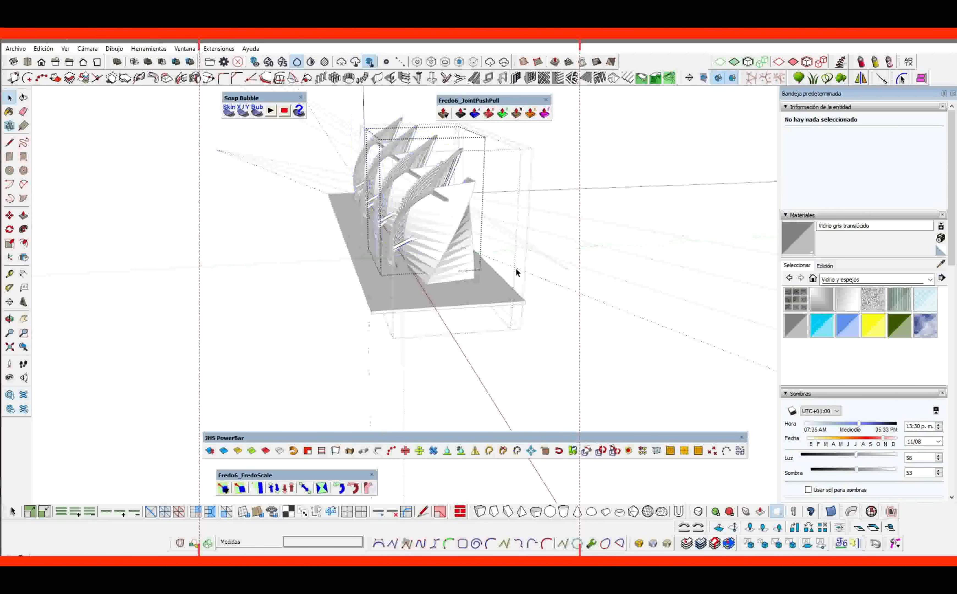
left_click(516, 268)
key("Delete")
Delete the remaining guide lines converging behind the row's far end and close the component.
left_click(520, 239)
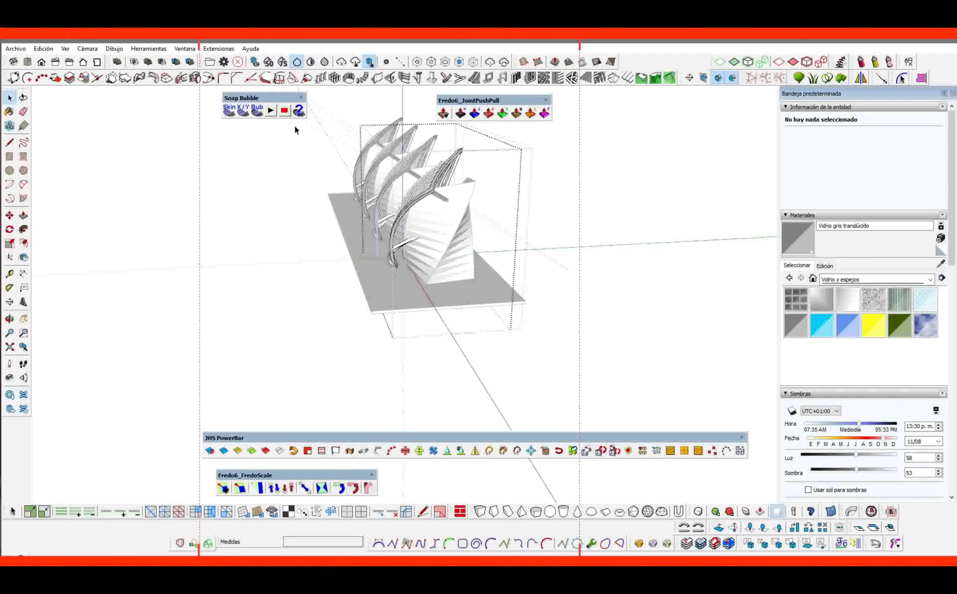
left_click(320, 130)
left_click(320, 130)
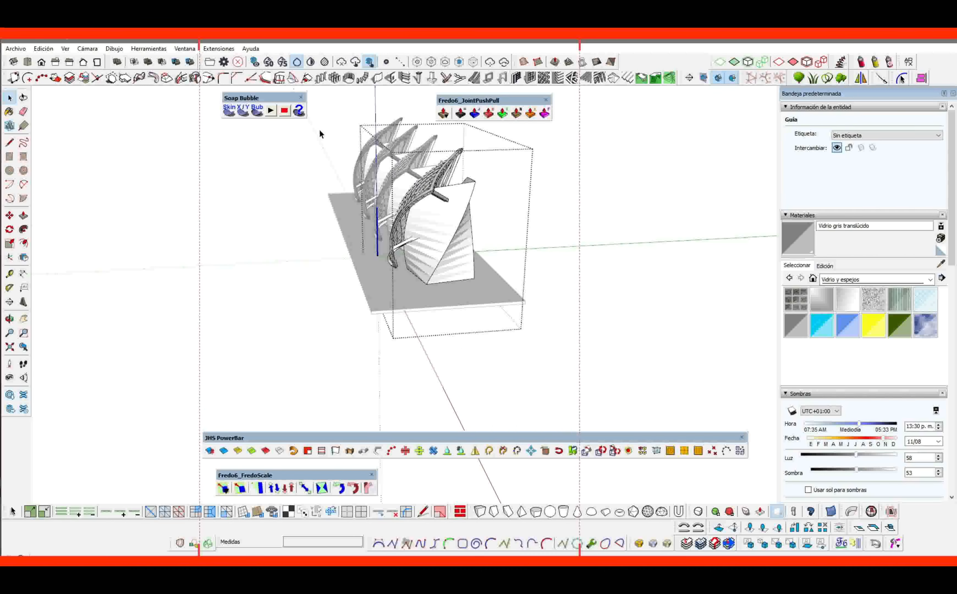
key("Delete")
middle_click_drag(320, 144, 314, 152)
left_click(314, 153)
Select the four pavilion components together and enlarge them proportionally with Scale, anchored at the row's end beside the human figure.
scroll(335, 222, "down", 1)
mouse_move(335, 222)
middle_mouse_down()
mouse_move(297, 220)
mouse_move(306, 224)
mouse_move(290, 284)
mouse_move(238, 301)
mouse_move(214, 275)
mouse_move(283, 276)
middle_mouse_up()
scroll(297, 223, "up", 3)
mouse_move(283, 276)
middle_mouse_down("shift")
mouse_move(423, 280)
mouse_move(396, 294)
middle_mouse_up("shift")
scroll(423, 280, "down", 1)
left_click_drag(540, 209, 401, 273)
left_click_drag(302, 279, 304, 279)
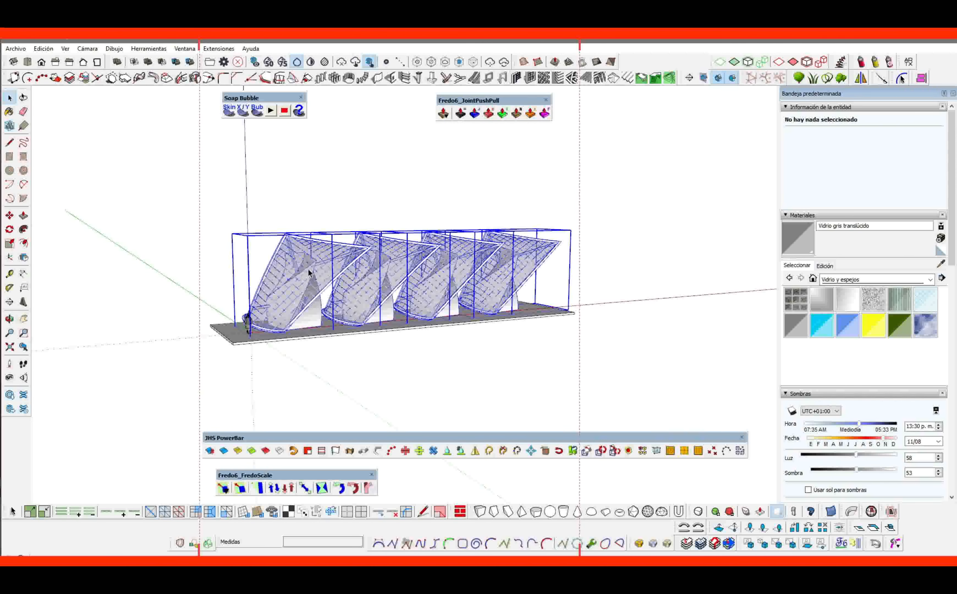
key("s")
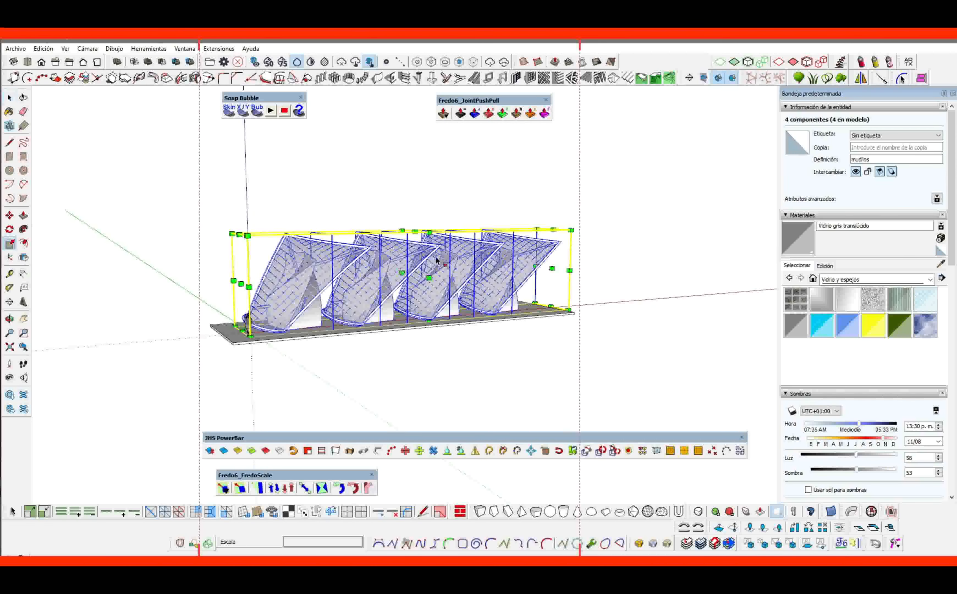
left_click_drag(535, 226, 685, 87)
key("space")
left_click(340, 102)
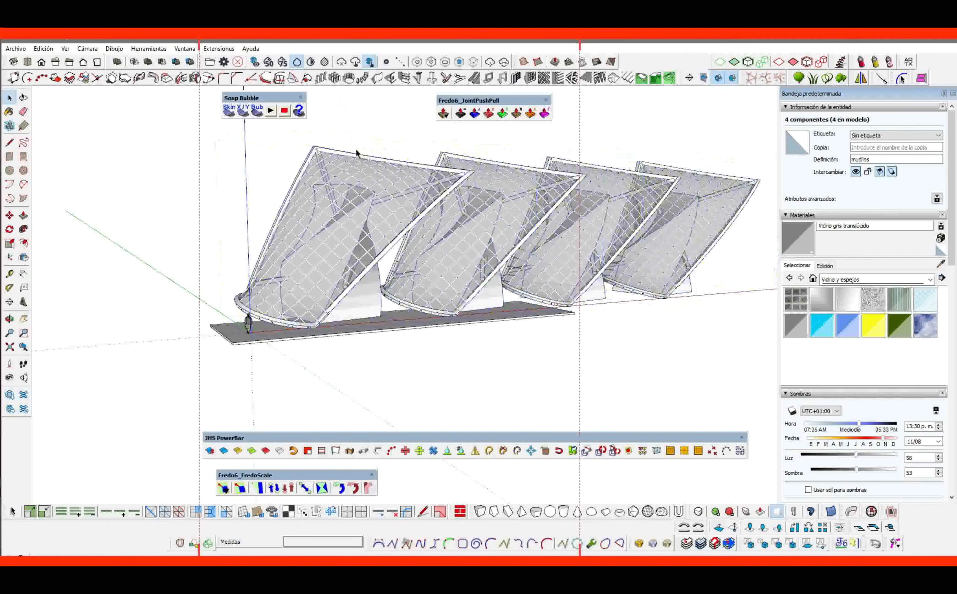
Extend the slab with Push/Pull so that it runs beneath the whole enlarged row of pavilions.
middle_click_drag(428, 311, 355, 314)
scroll(404, 305, "up", 3)
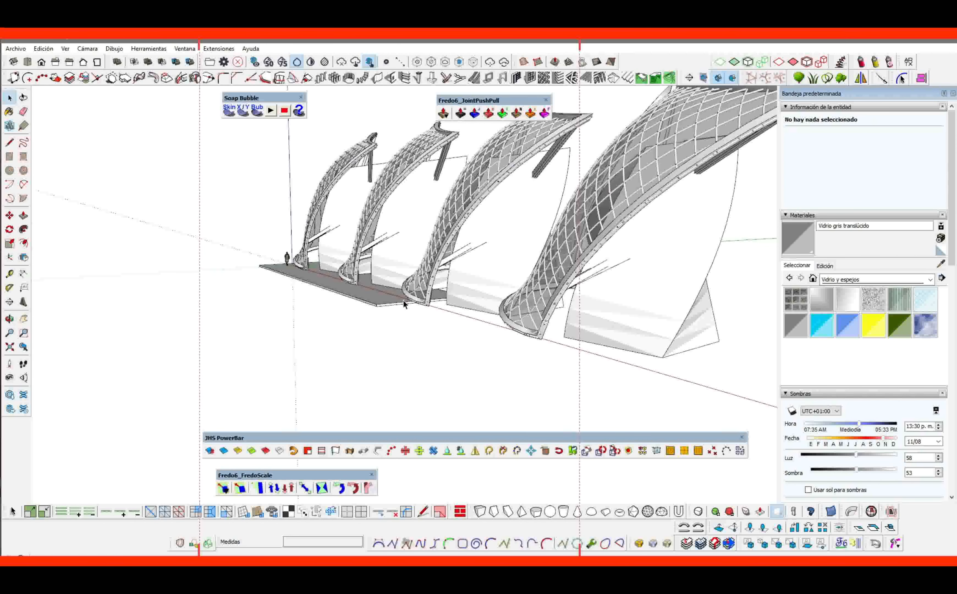
key("p")
left_click(402, 308)
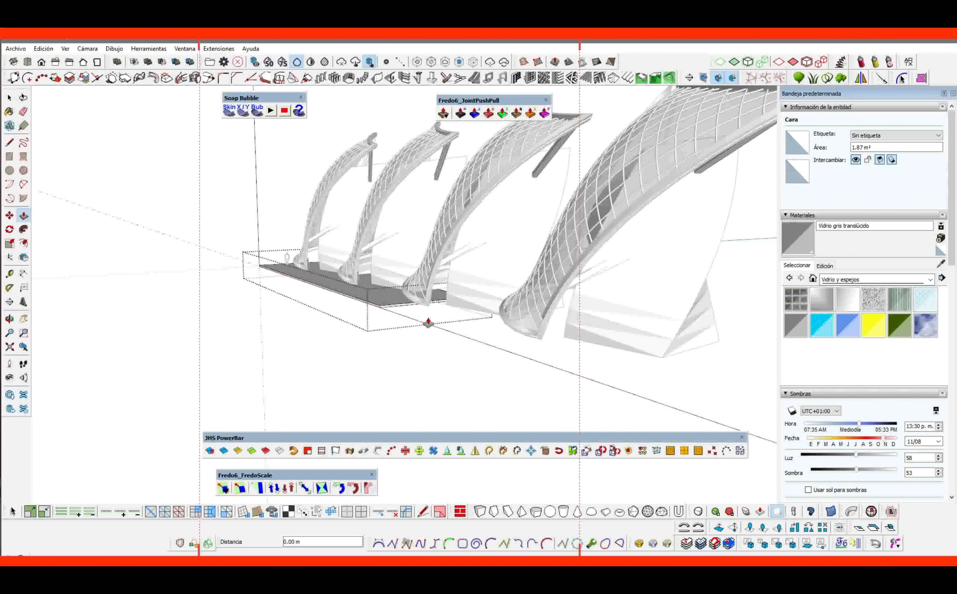
scroll(452, 334, "down", 1)
left_click(475, 344)
key("space")
left_click(442, 373)
Examine the enlarged pavilions and extended slab from the glazed front, the end and the twisted-volume side.
middle_click_drag(550, 315, 547, 281)
scroll(448, 278, "up", 3)
middle_click_drag(447, 296, 523, 307)
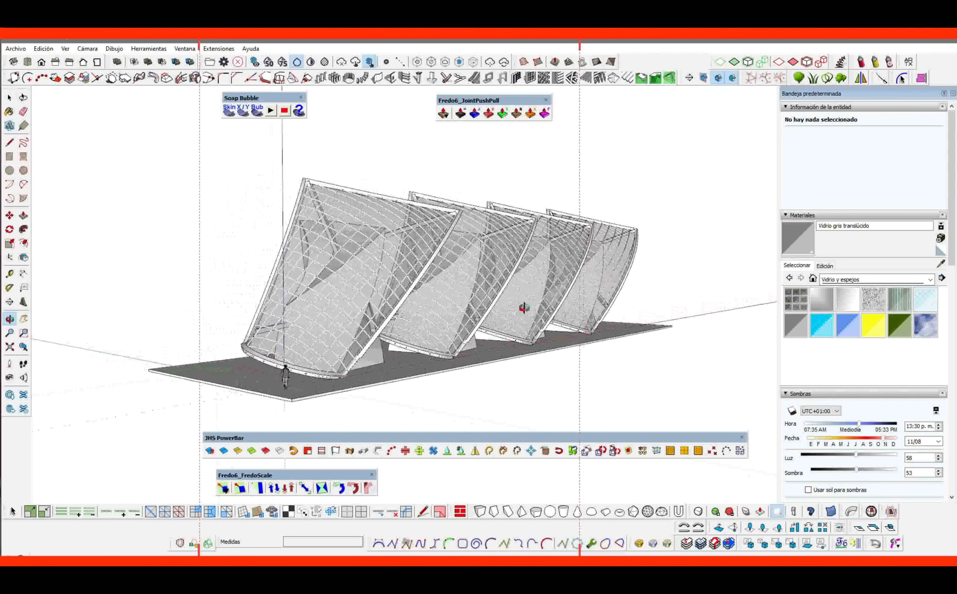
scroll(399, 294, "up", 2)
middle_click_drag(399, 295, 534, 283)
scroll(484, 283, "up", 2)
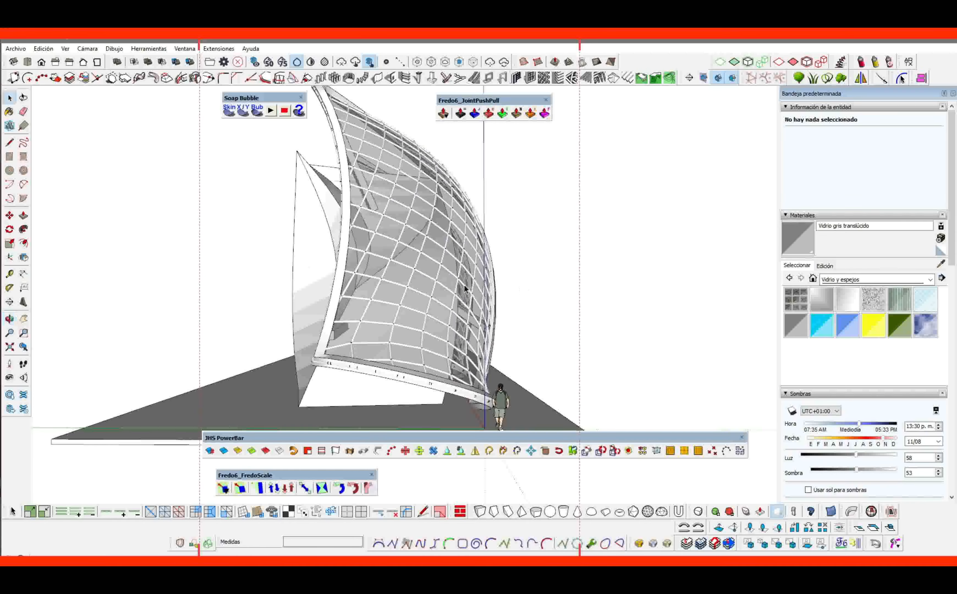
middle_click_drag(474, 283, 399, 280)
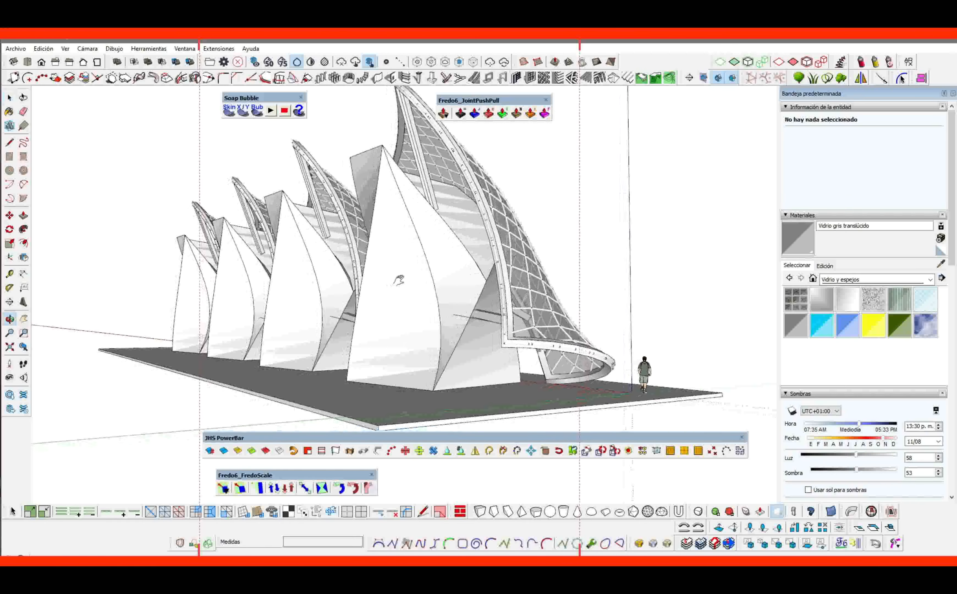